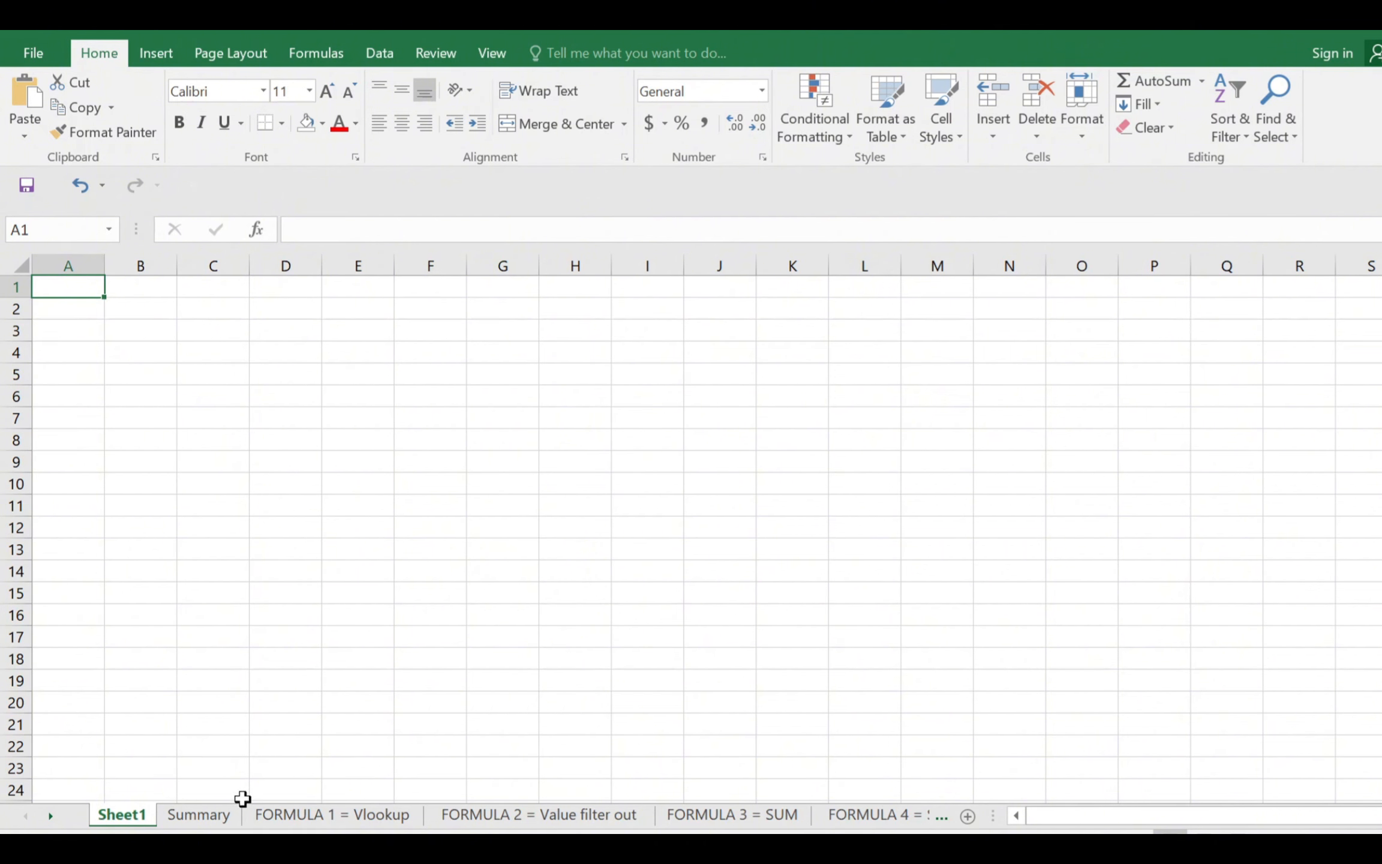
Open the Summary sheet and read through its list of the top five essential formulas
{"action": "left_click", "coordinate": [211, 816]}
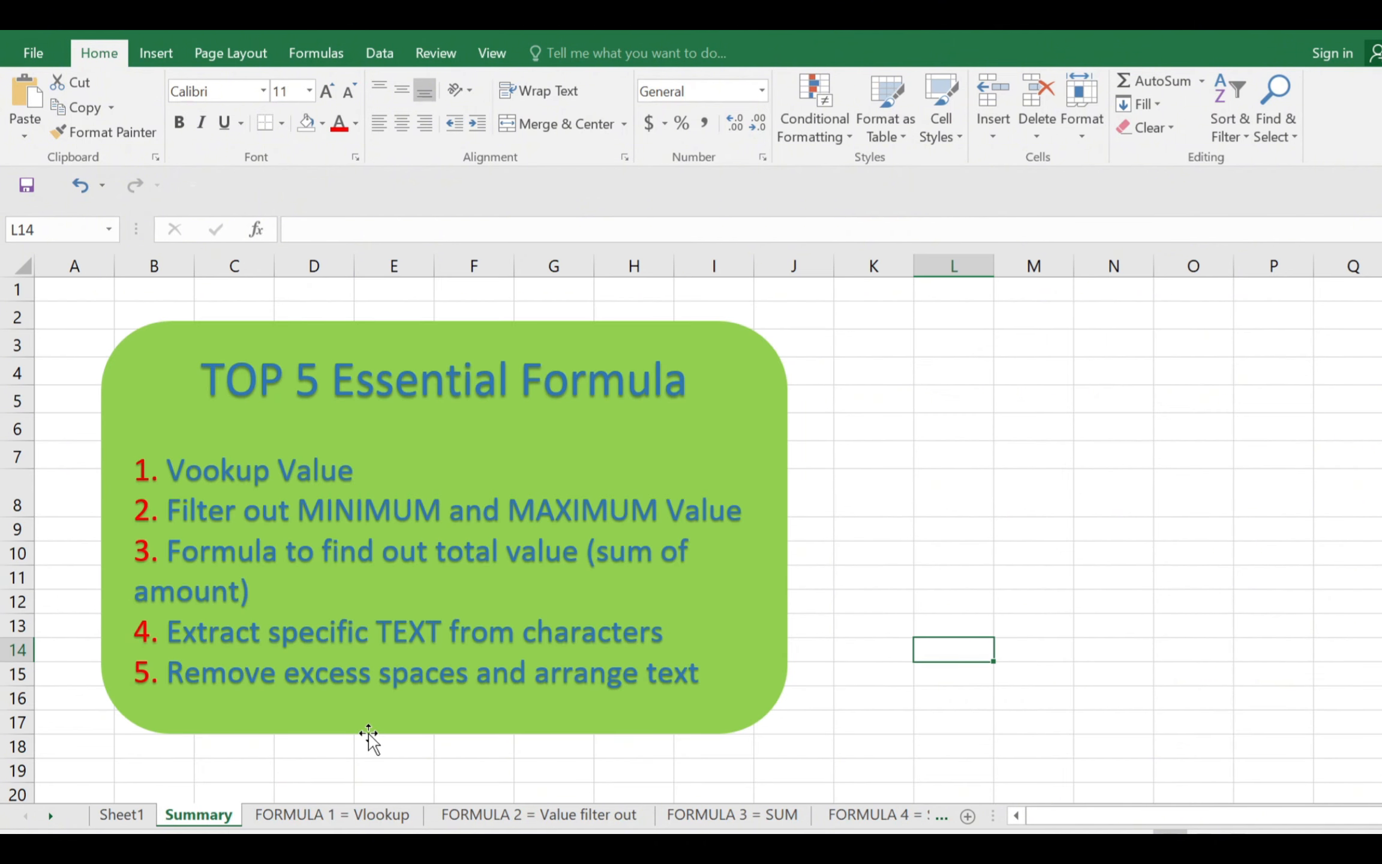
{"action": "left_click_drag", "start_coordinate": [202, 379], "coordinate": [609, 396]}
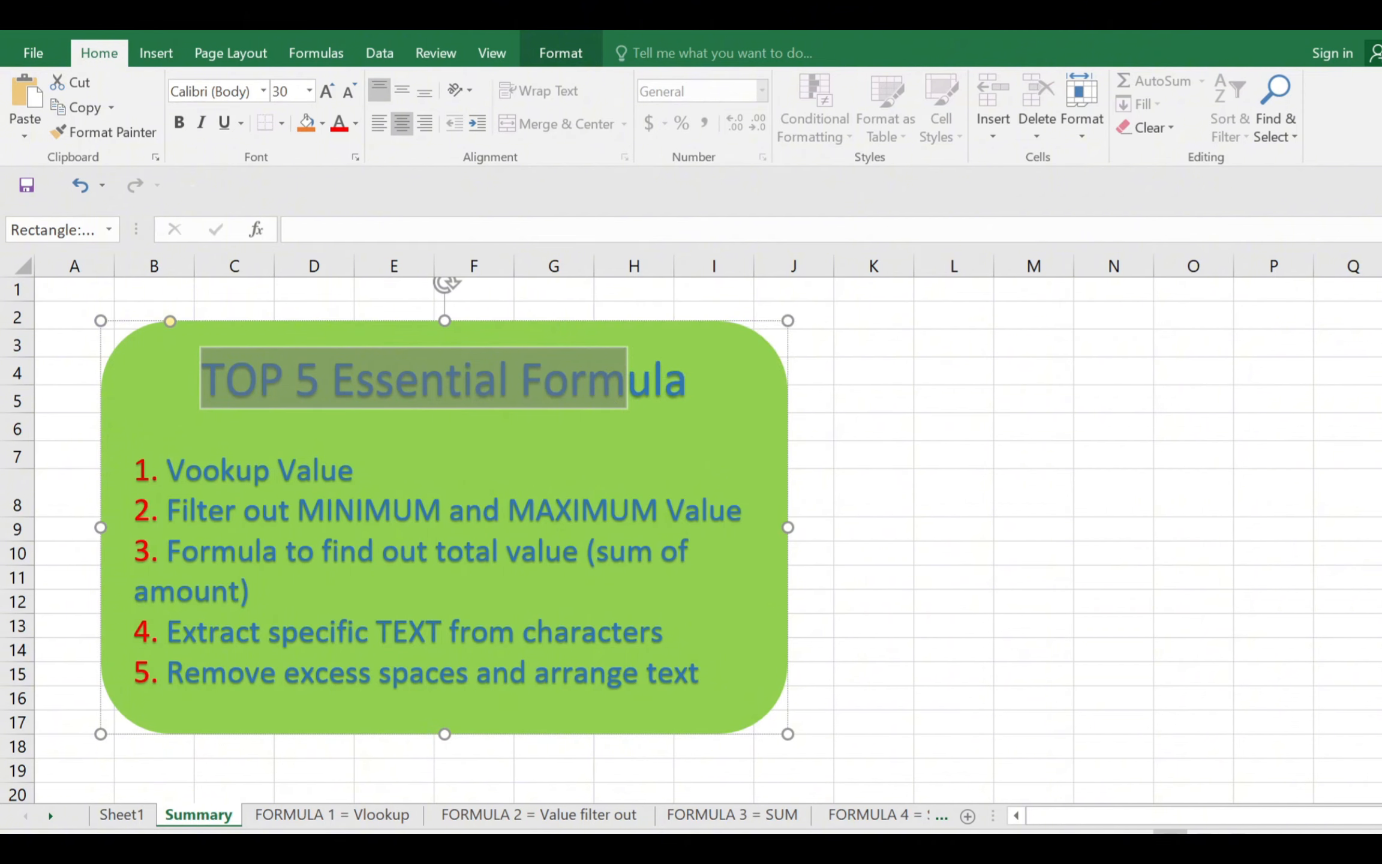
{"action": "left_click_drag", "start_coordinate": [168, 469], "coordinate": [354, 471]}
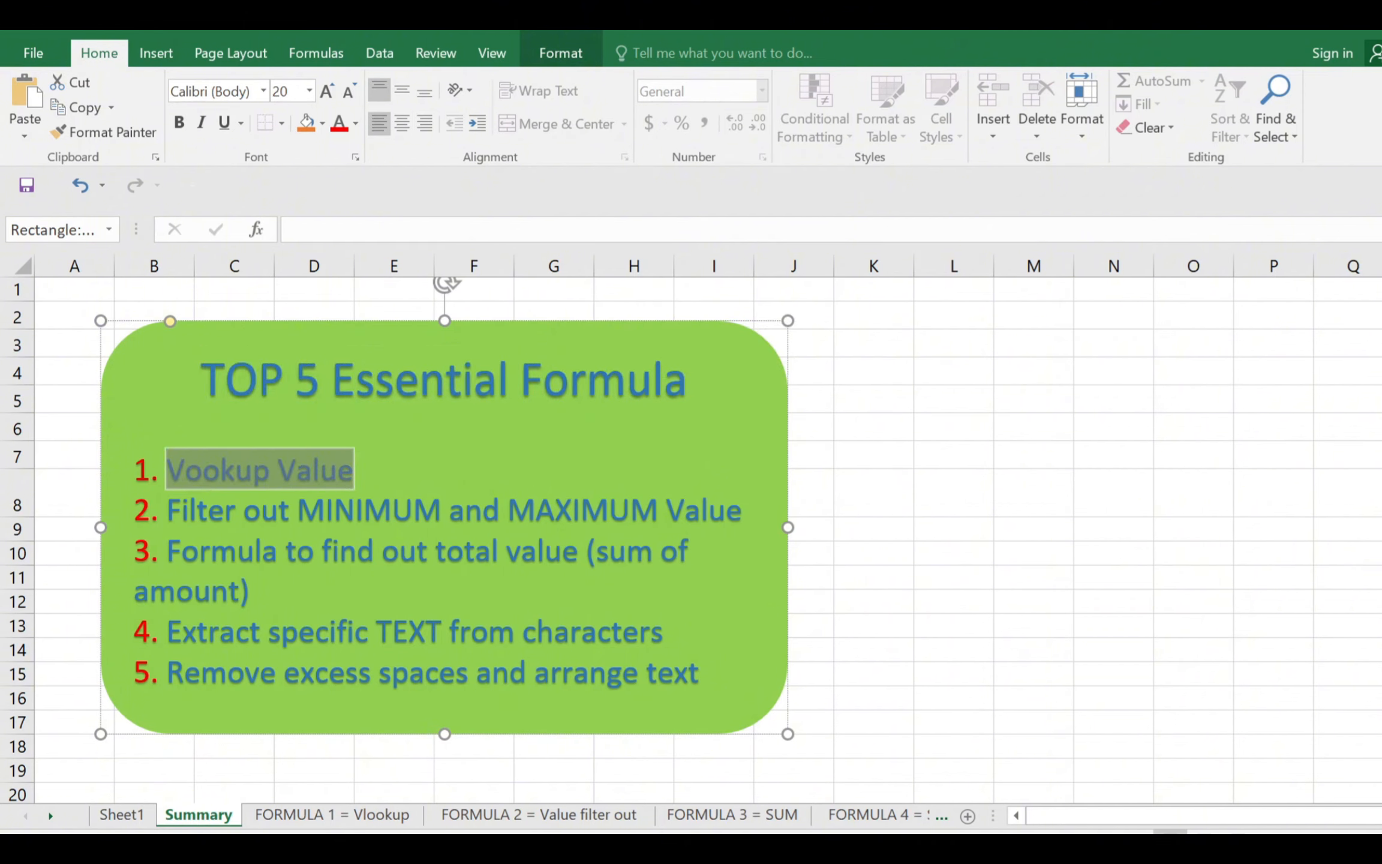
{"action": "left_click_drag", "start_coordinate": [168, 510], "coordinate": [742, 511]}
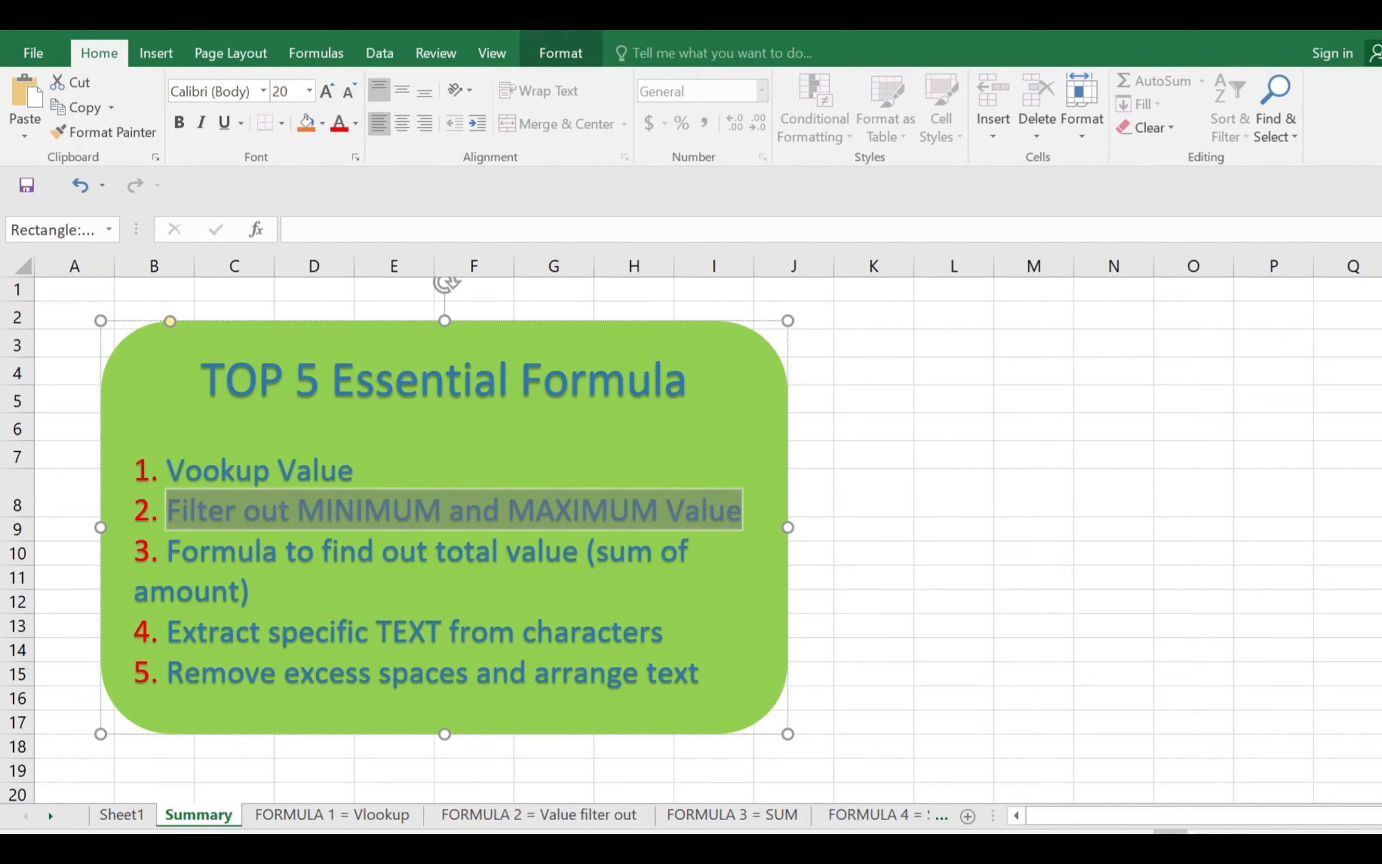
{"action": "left_click_drag", "start_coordinate": [168, 550], "coordinate": [264, 593]}
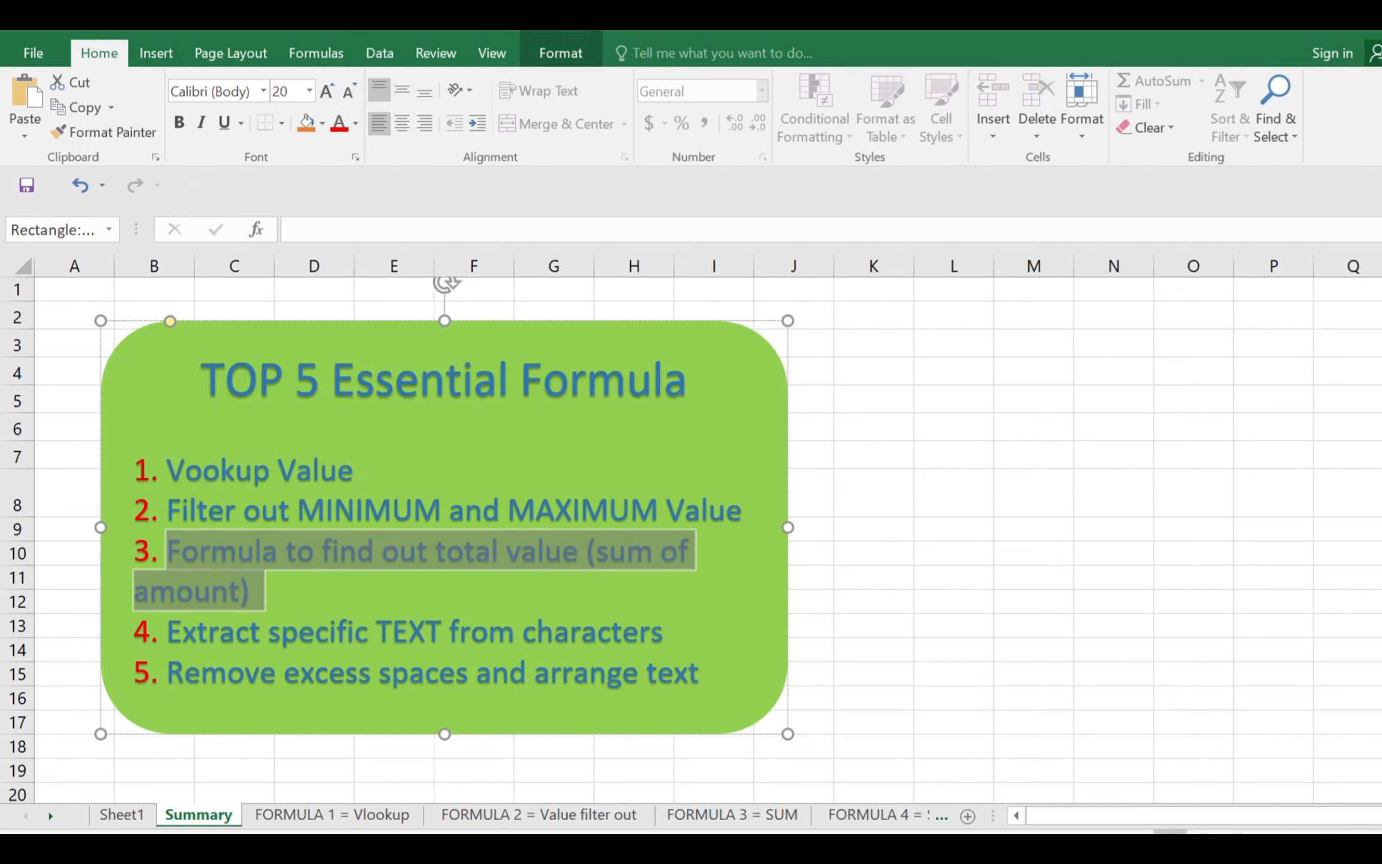
{"action": "left_click_drag", "start_coordinate": [168, 632], "coordinate": [662, 632]}
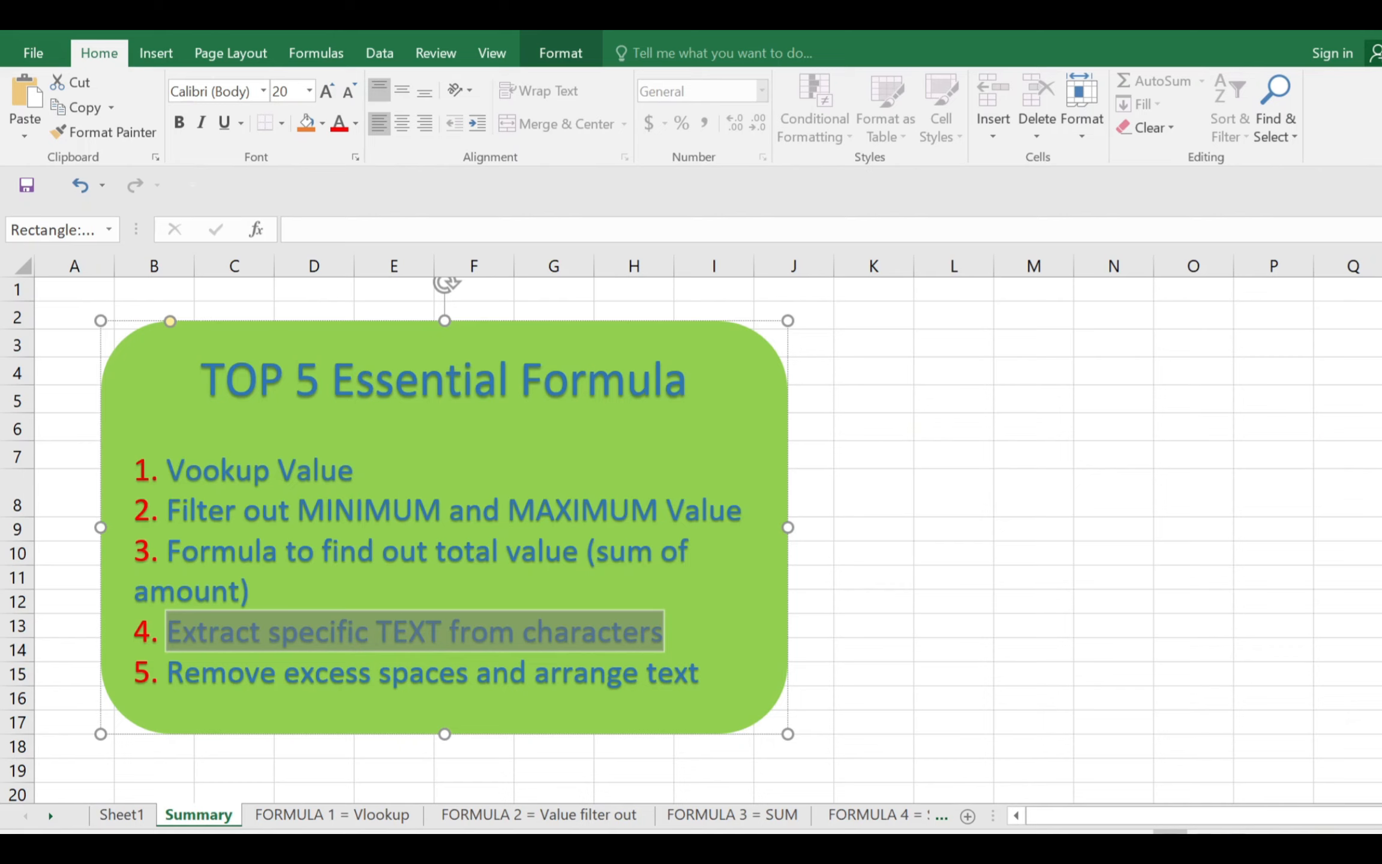
{"action": "left_click_drag", "start_coordinate": [259, 671], "coordinate": [700, 672]}
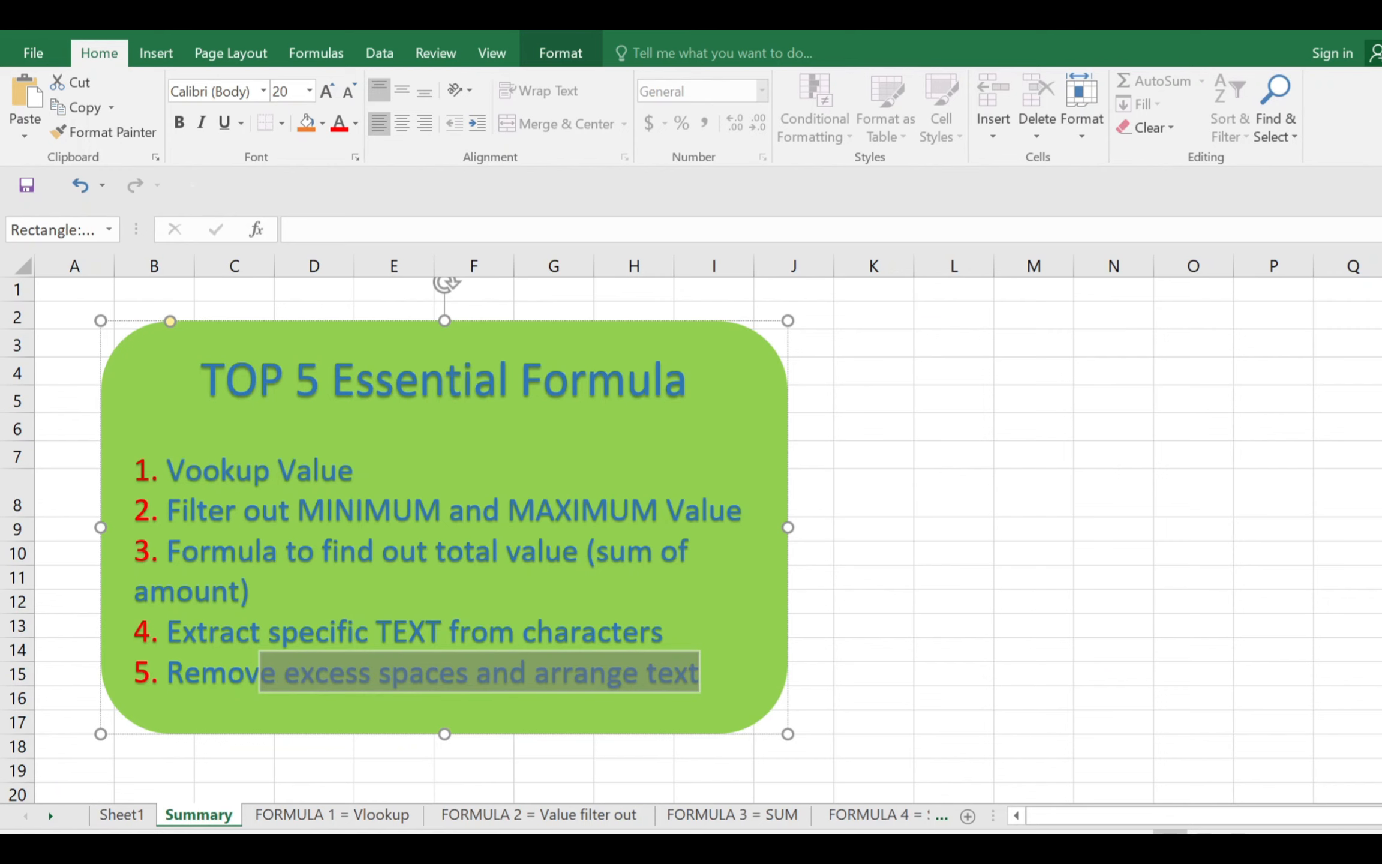
{"action": "left_click", "coordinate": [133, 777]}
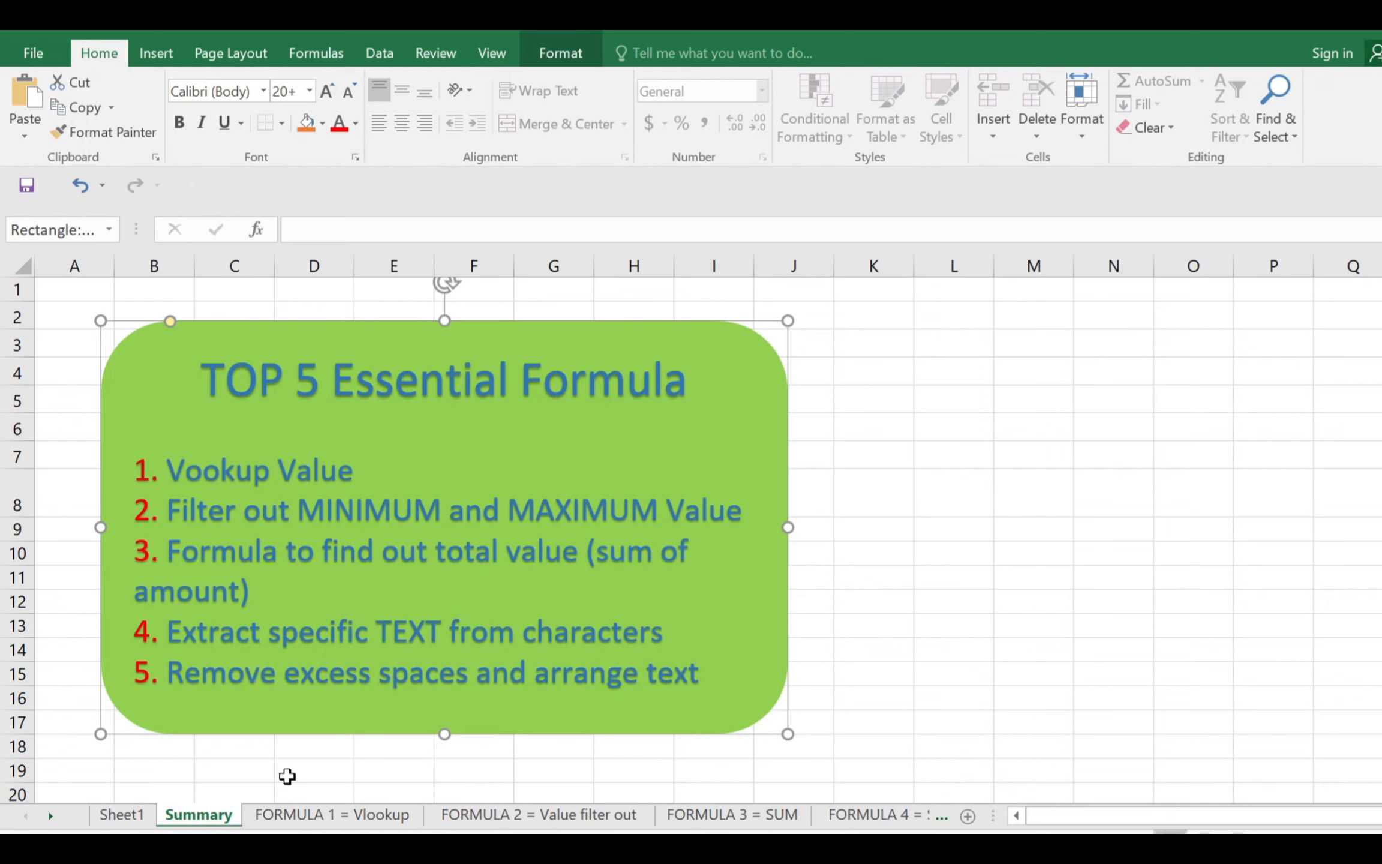
Open the FORMULA 1 = Vlookup sheet and examine the employee data in A1:C21 and the lookup table in F6:H9
{"action": "left_click", "coordinate": [300, 825]}
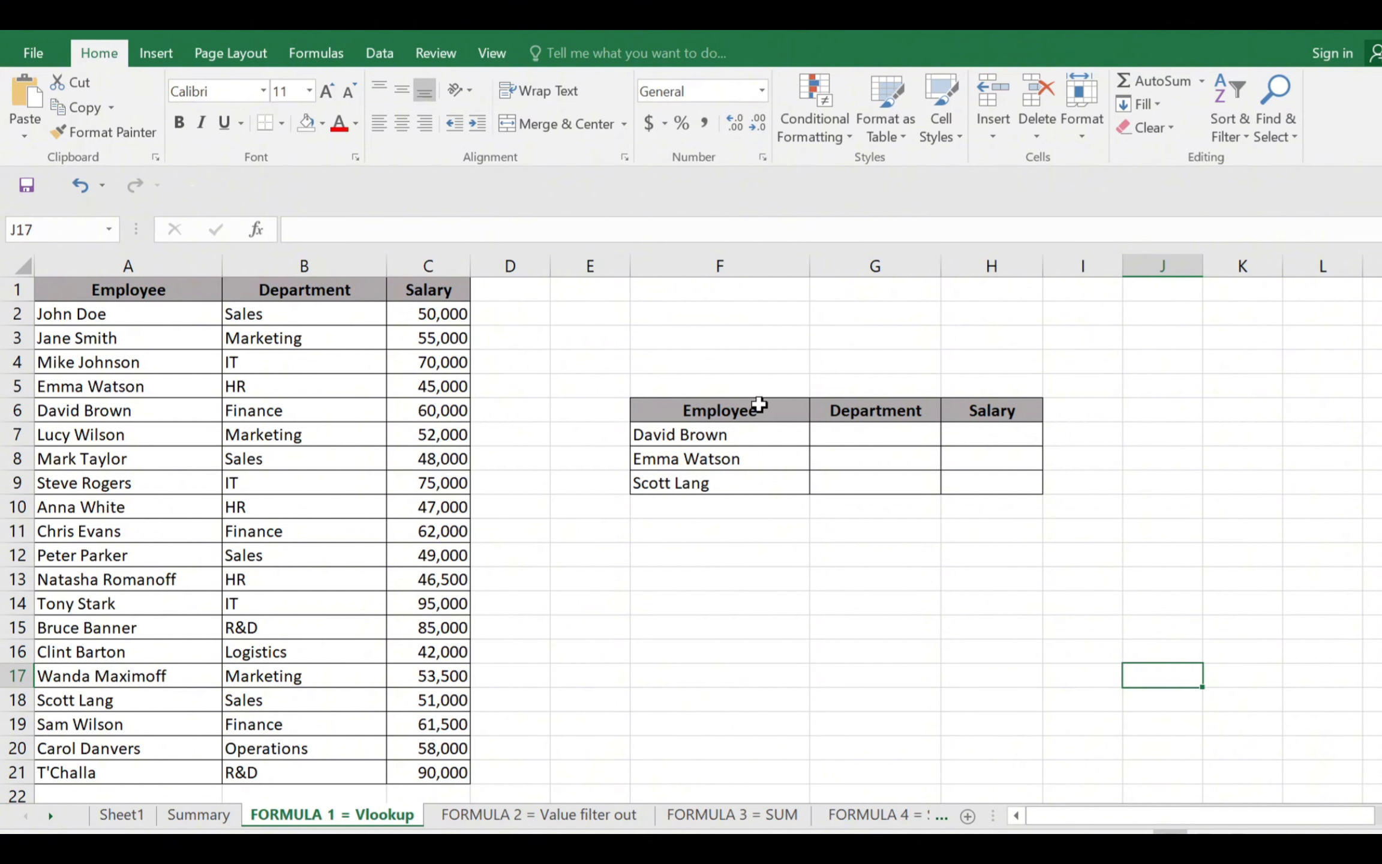
{"action": "left_click_drag", "start_coordinate": [128, 291], "coordinate": [336, 627]}
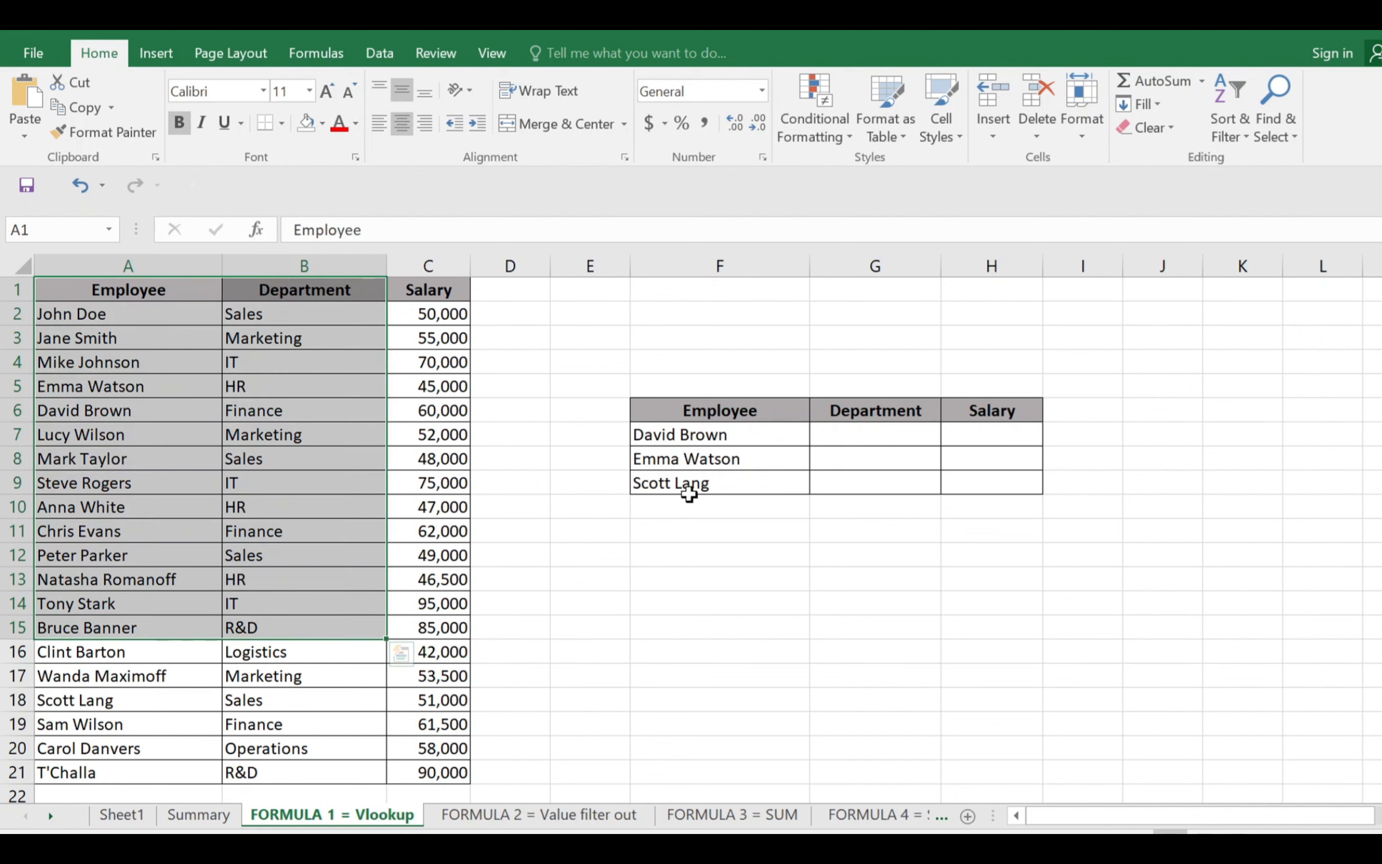
{"action": "left_click_drag", "start_coordinate": [748, 410], "coordinate": [1008, 483]}
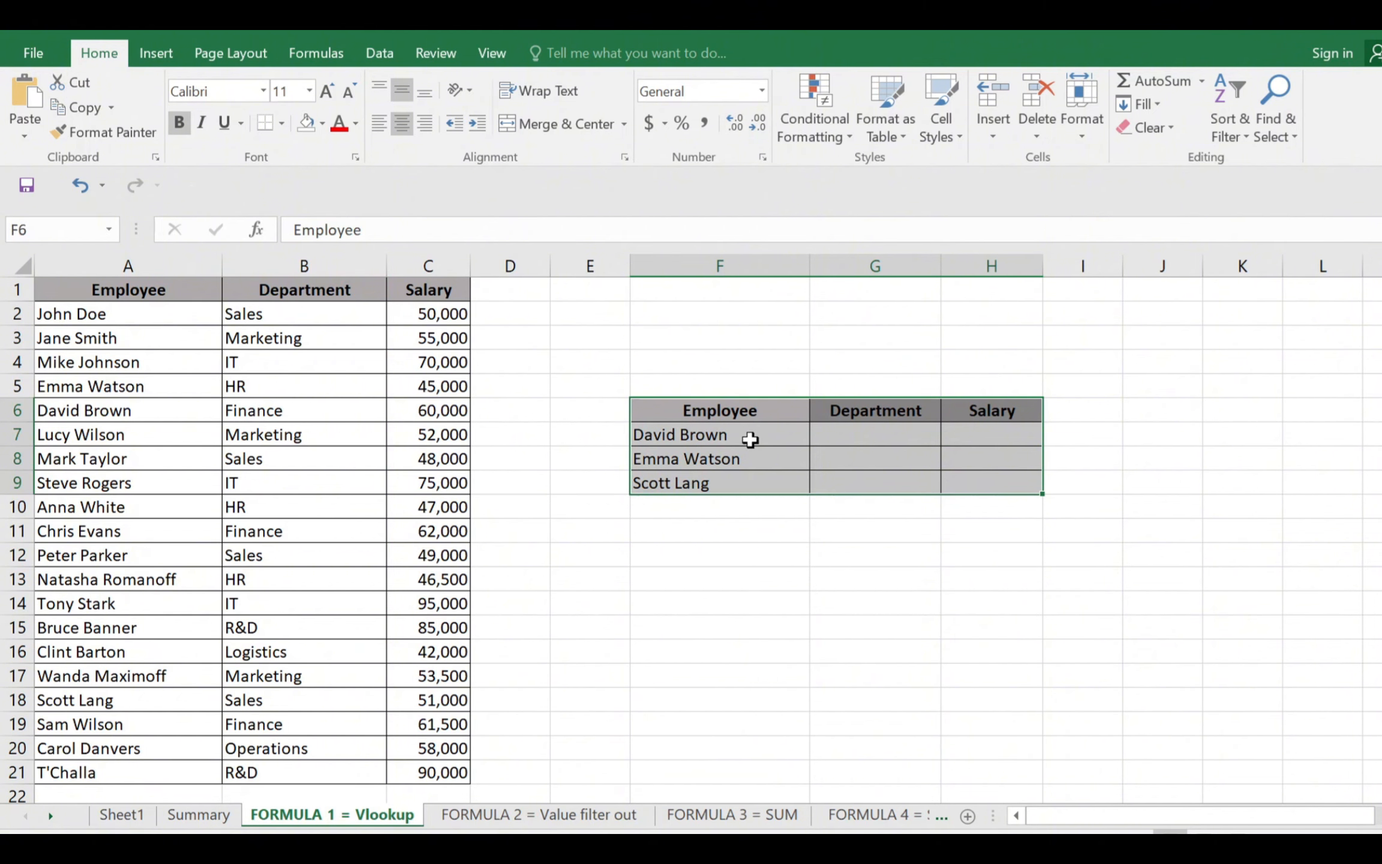
{"action": "left_click", "coordinate": [736, 435]}
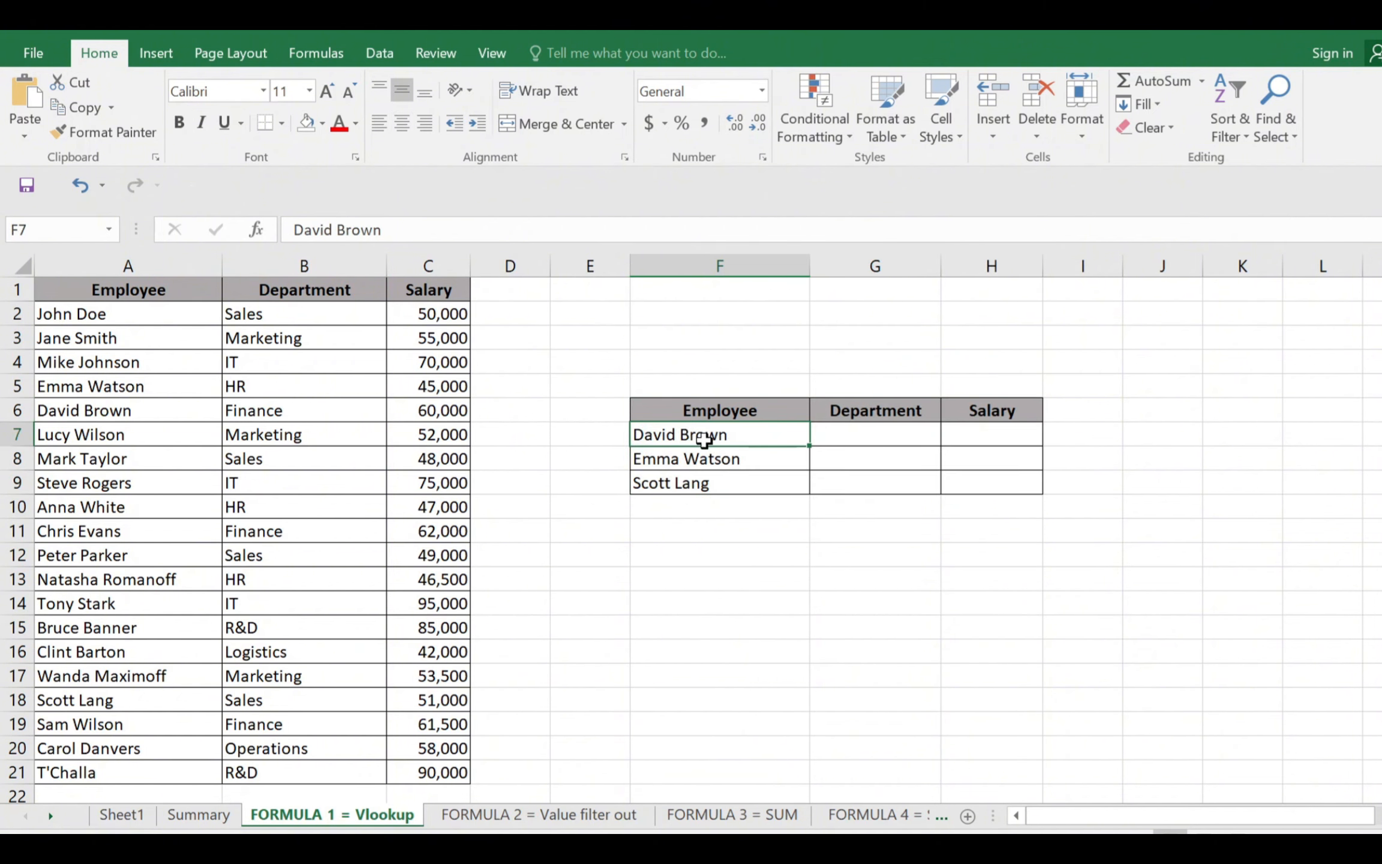
{"action": "left_click", "coordinate": [850, 434]}
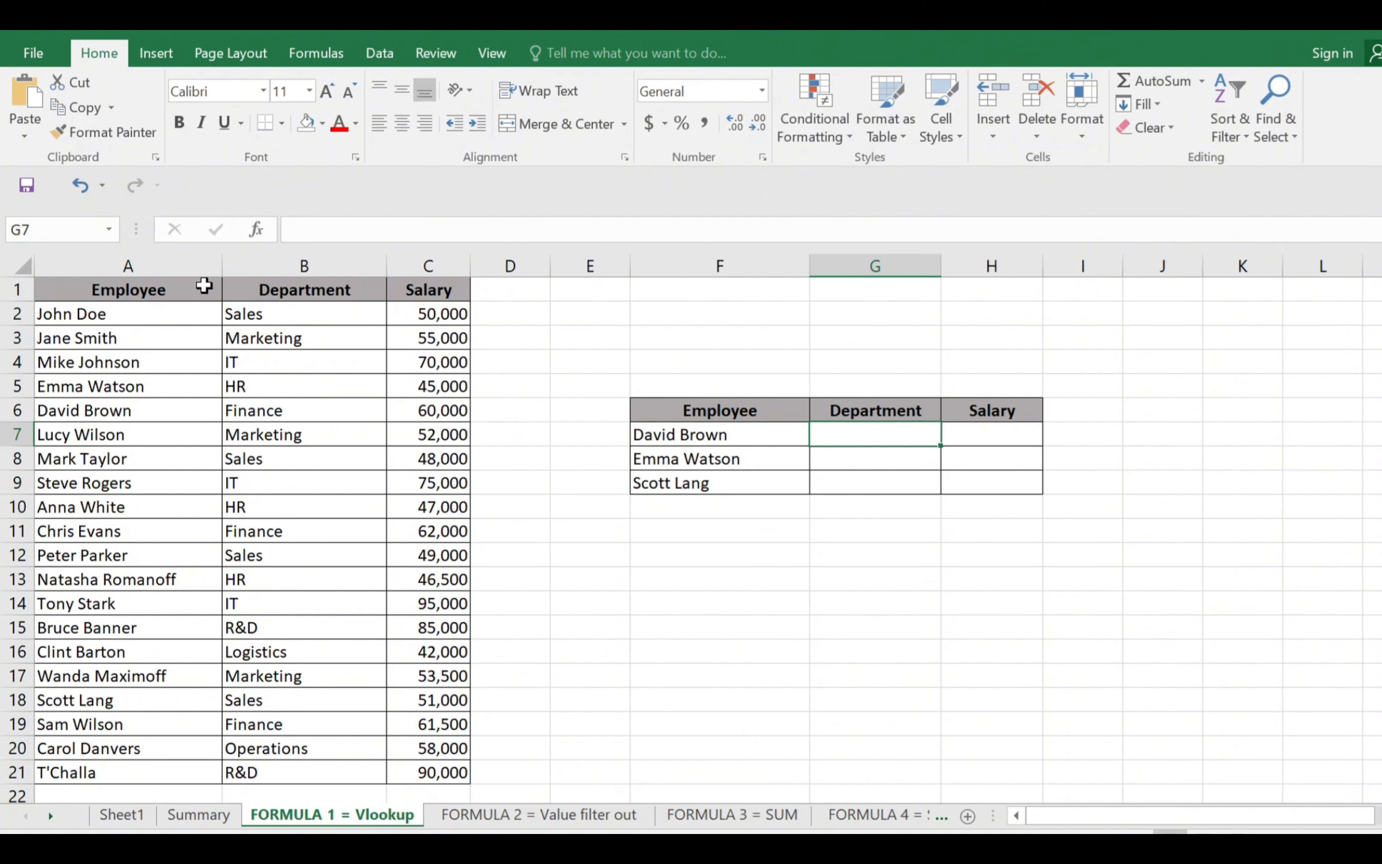
{"action": "left_click_drag", "start_coordinate": [178, 294], "coordinate": [420, 771]}
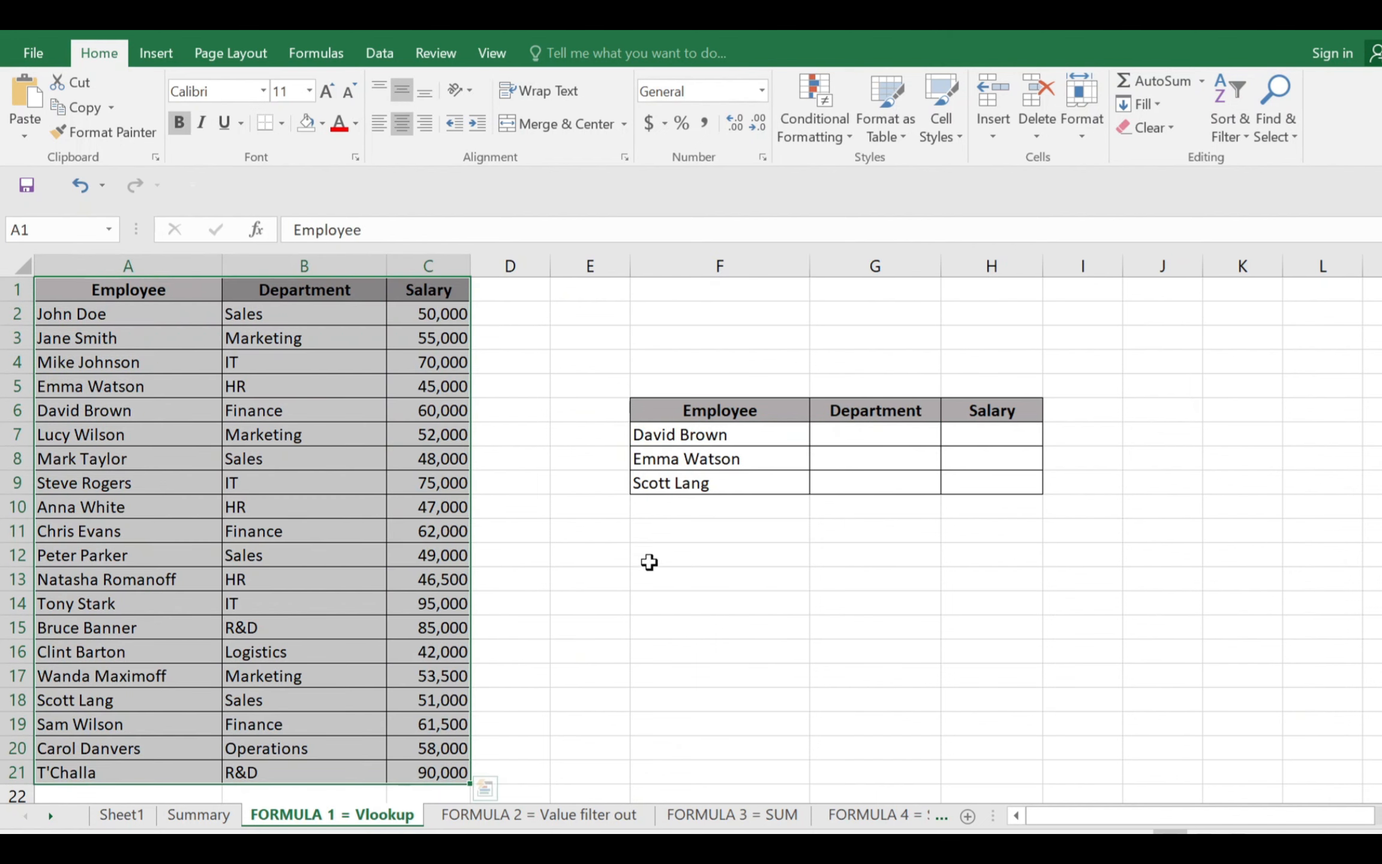
Begin a VLOOKUP formula in G7 with F7 as the lookup value and A1:C21 as the table array
{"action": "left_click", "coordinate": [837, 437]}
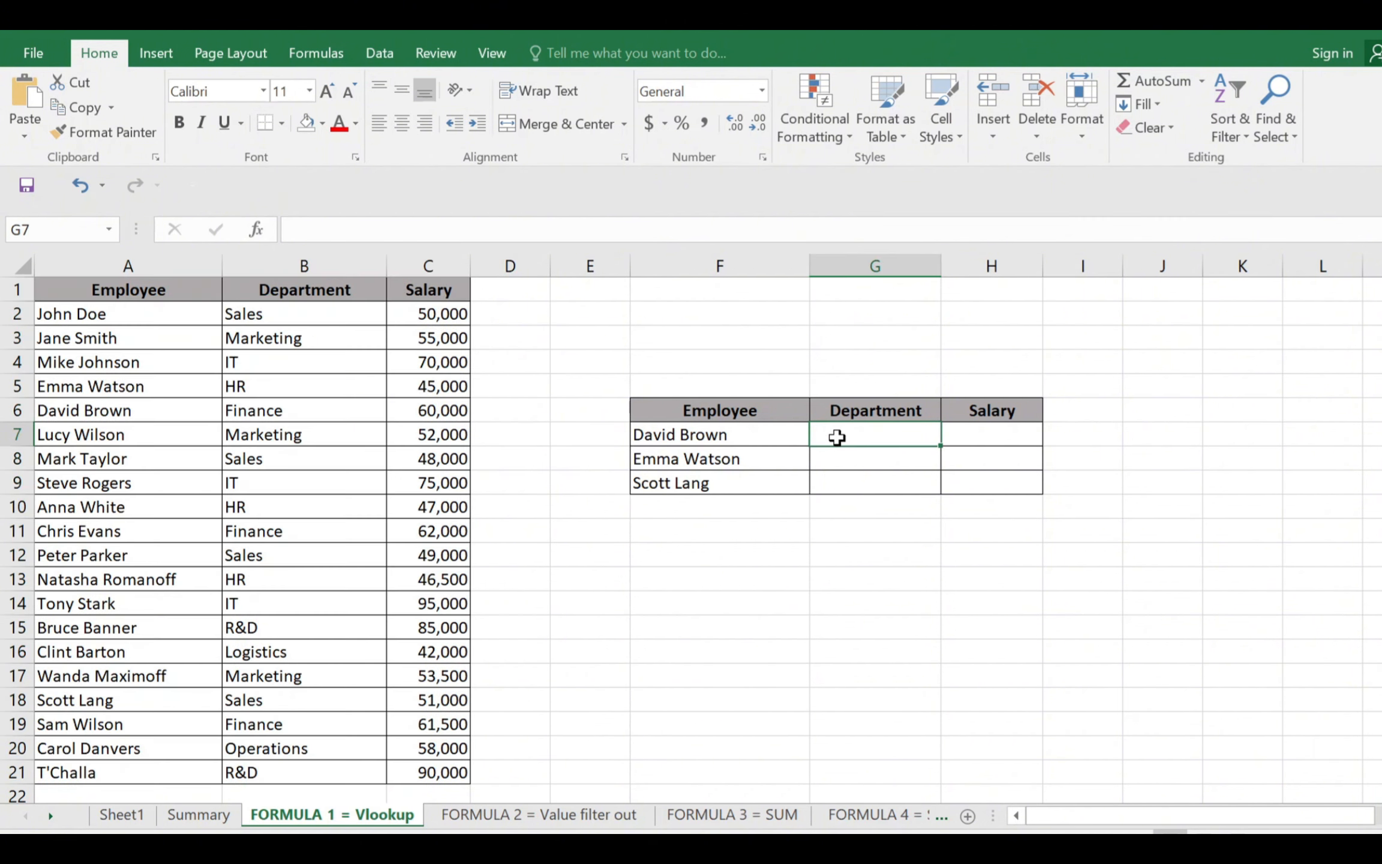
{"action": "type", "text": "=vlo"}
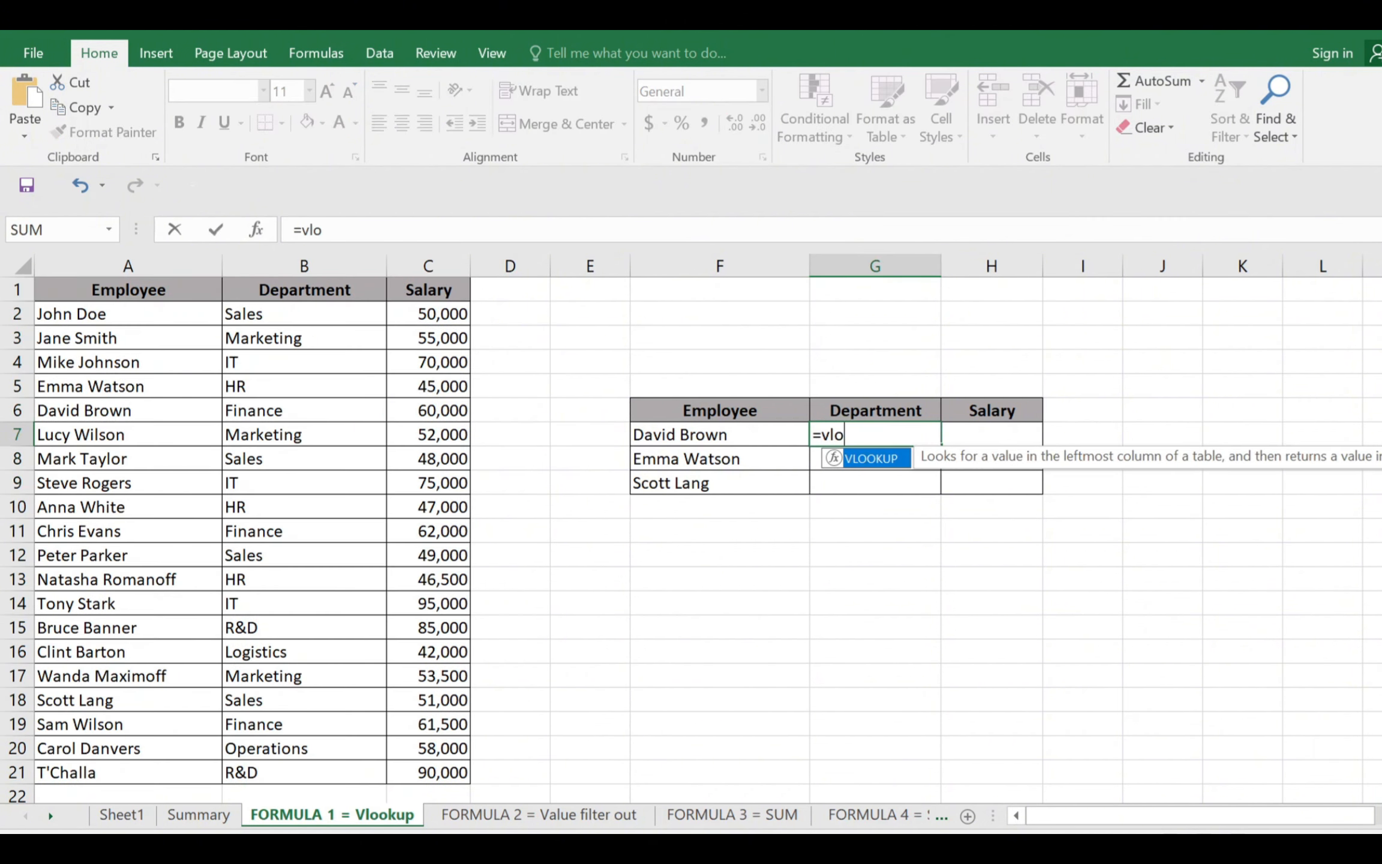
{"action": "type", "text": "okup("}
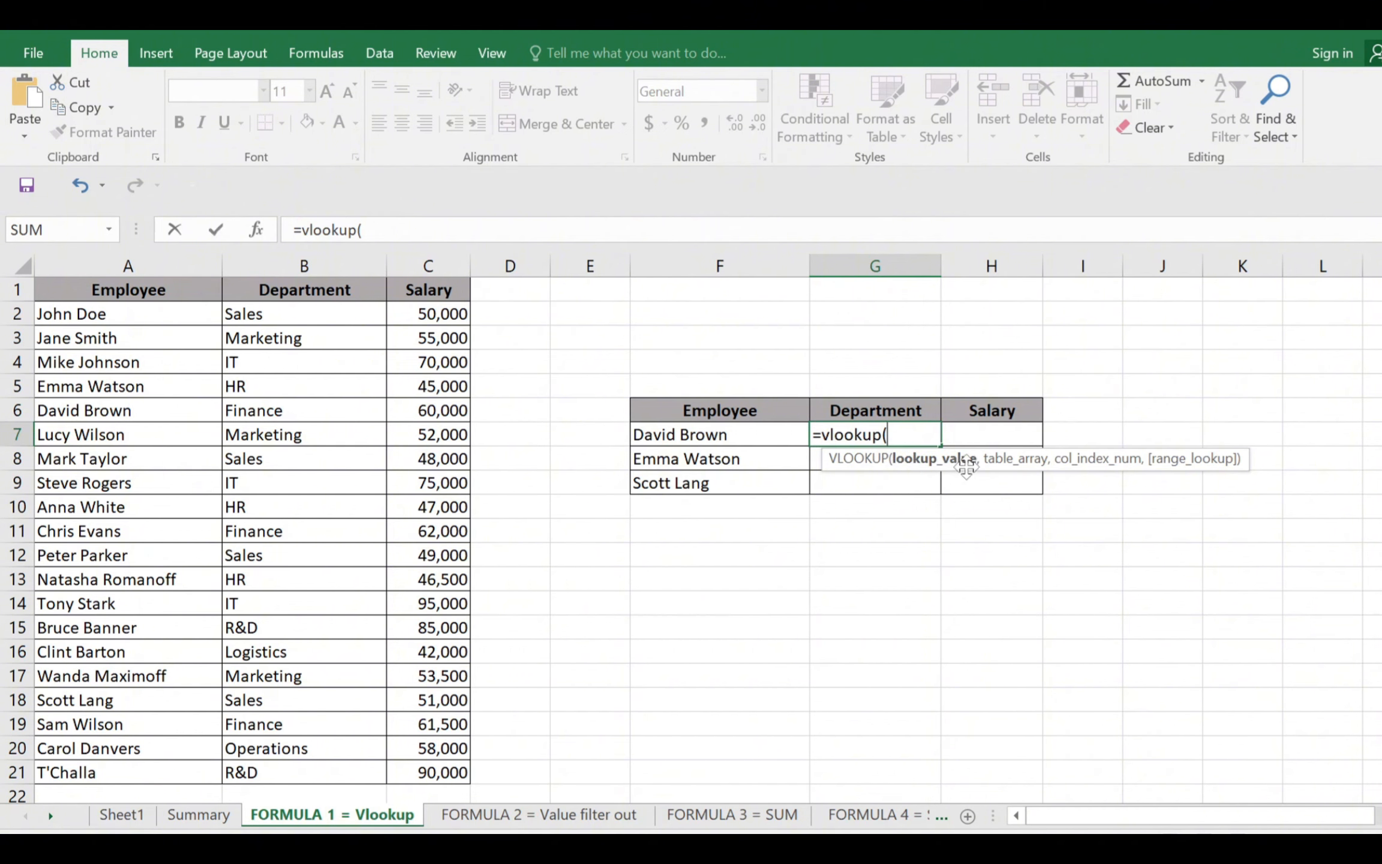
{"action": "left_click", "coordinate": [739, 438]}
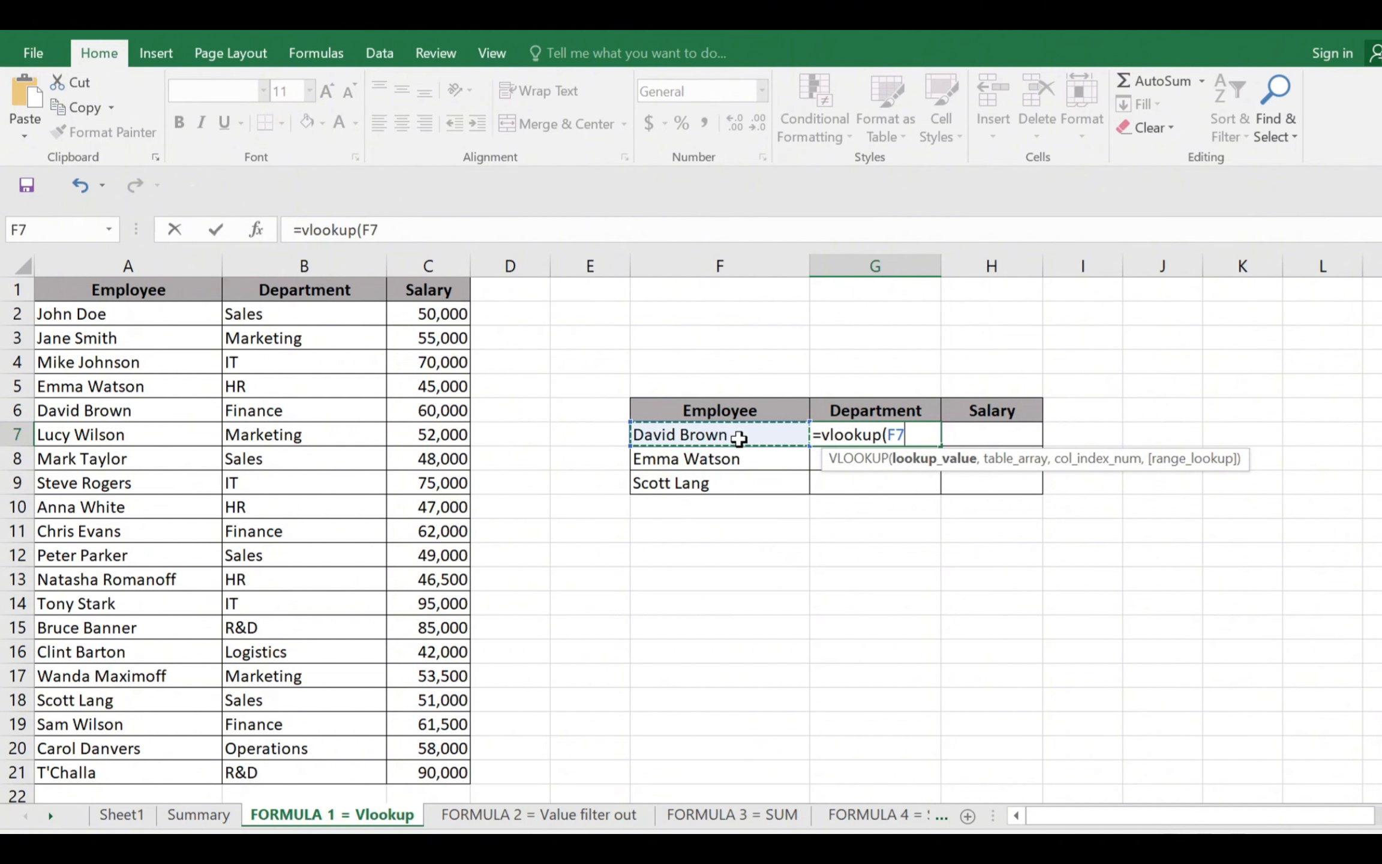
{"action": "type", "text": ","}
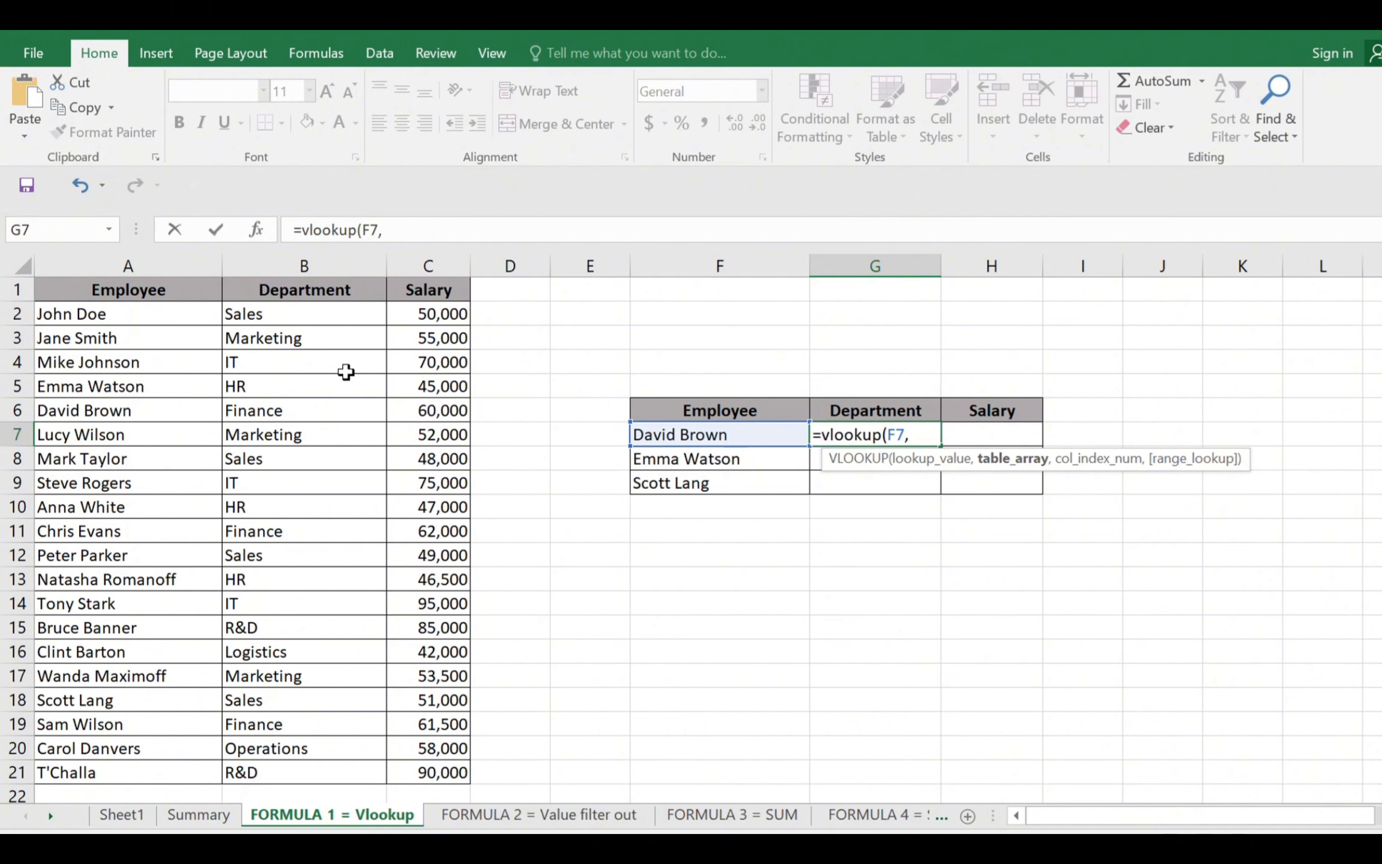
{"action": "left_click_drag", "start_coordinate": [163, 294], "coordinate": [447, 768]}
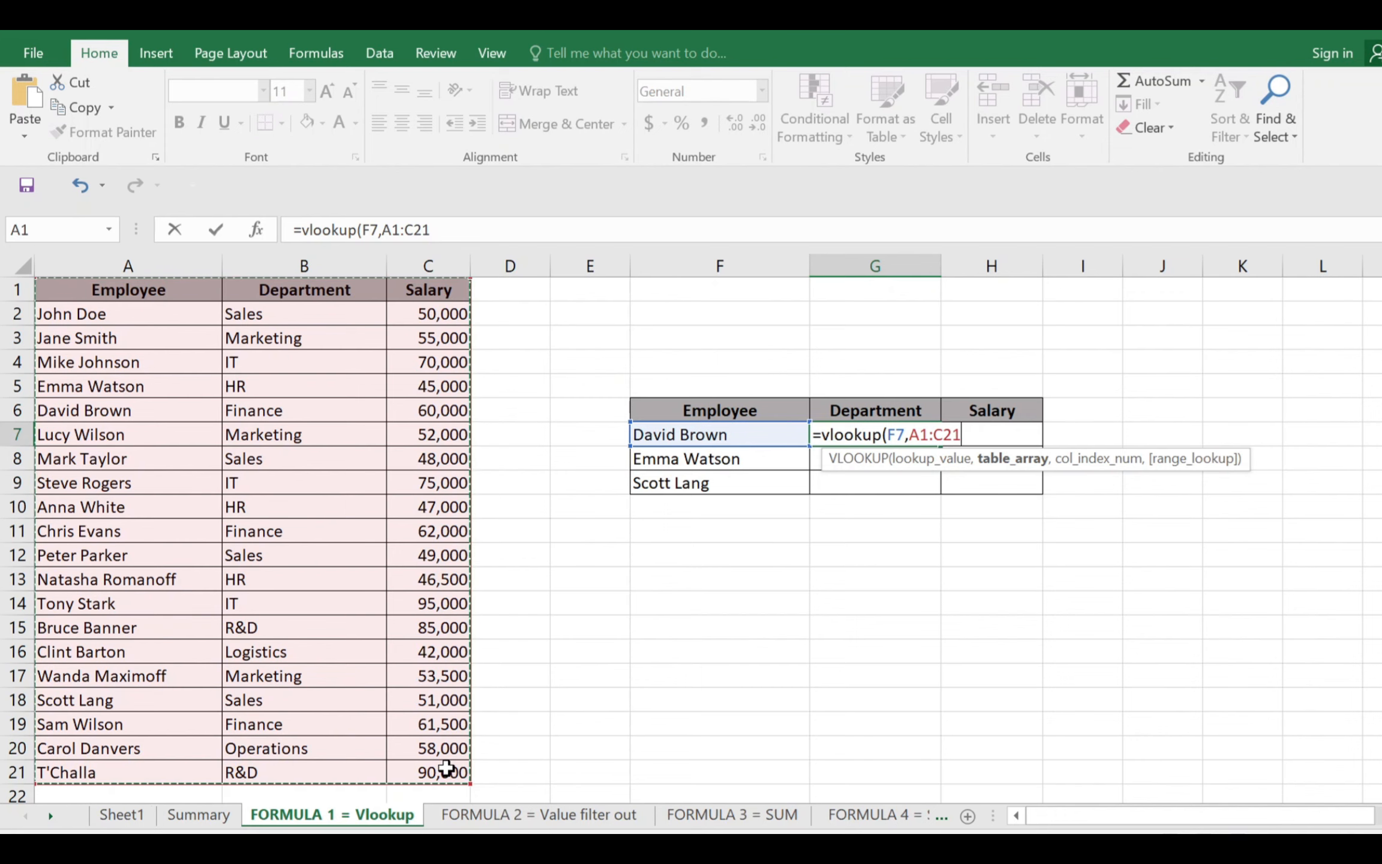
{"action": "type", "text": ","}
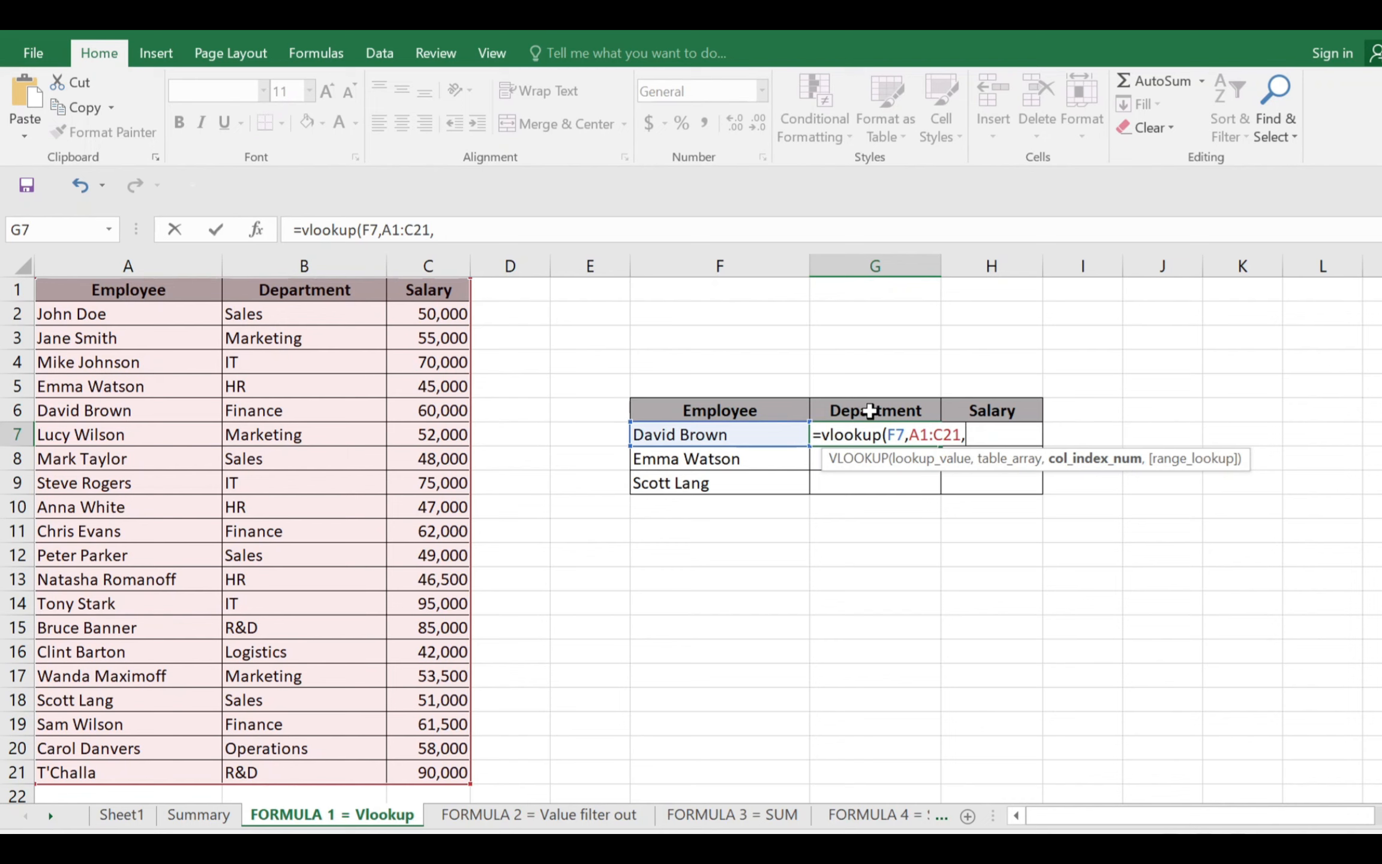
Complete the VLOOKUP in G7 with column index 2 and an empty range-lookup argument, entering =VLOOKUP(F7,A1:C21,2,)
{"action": "left_click", "coordinate": [904, 412]}
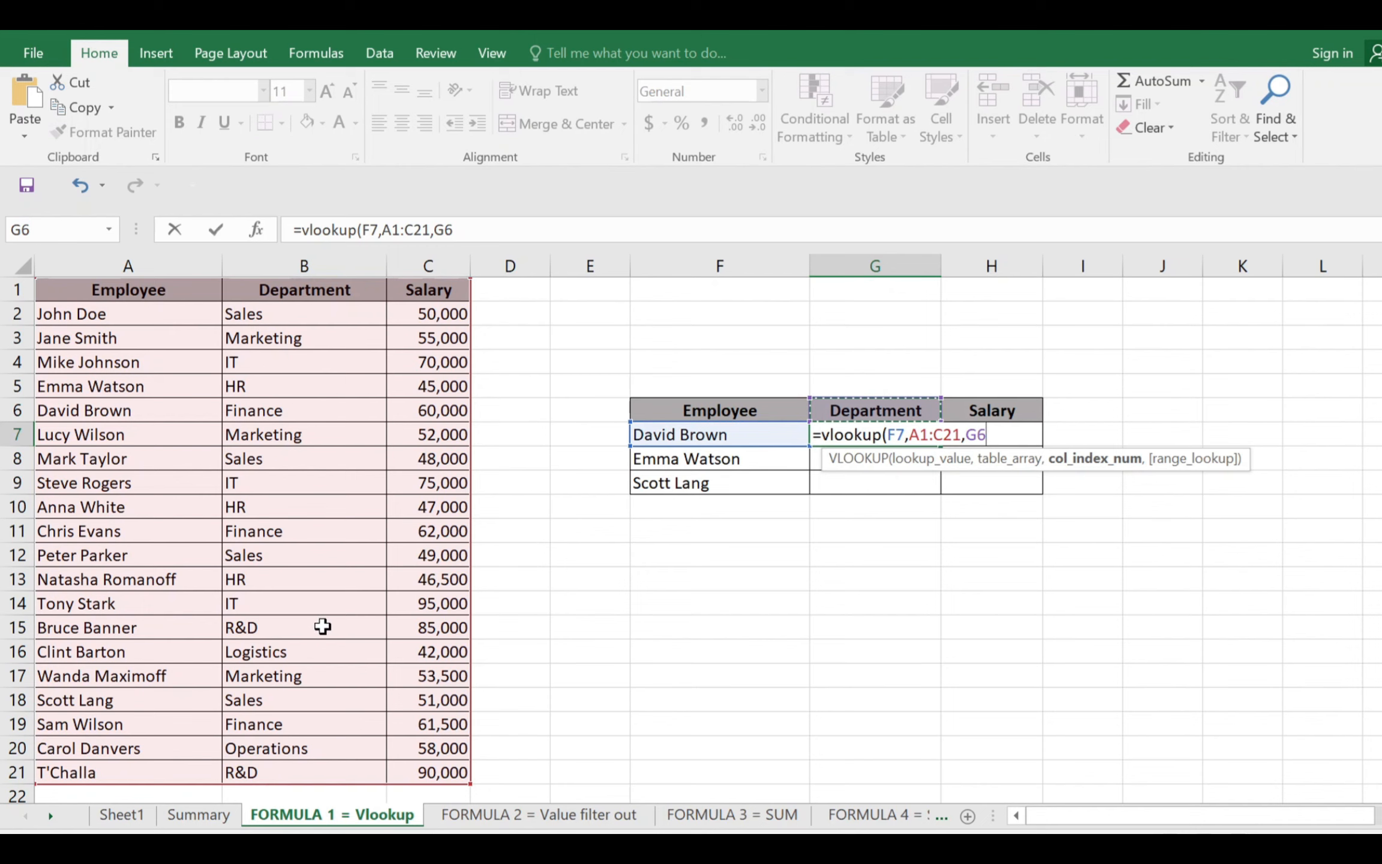
{"action": "key", "text": "BackSpace"}
{"action": "key", "text": "BackSpace"}
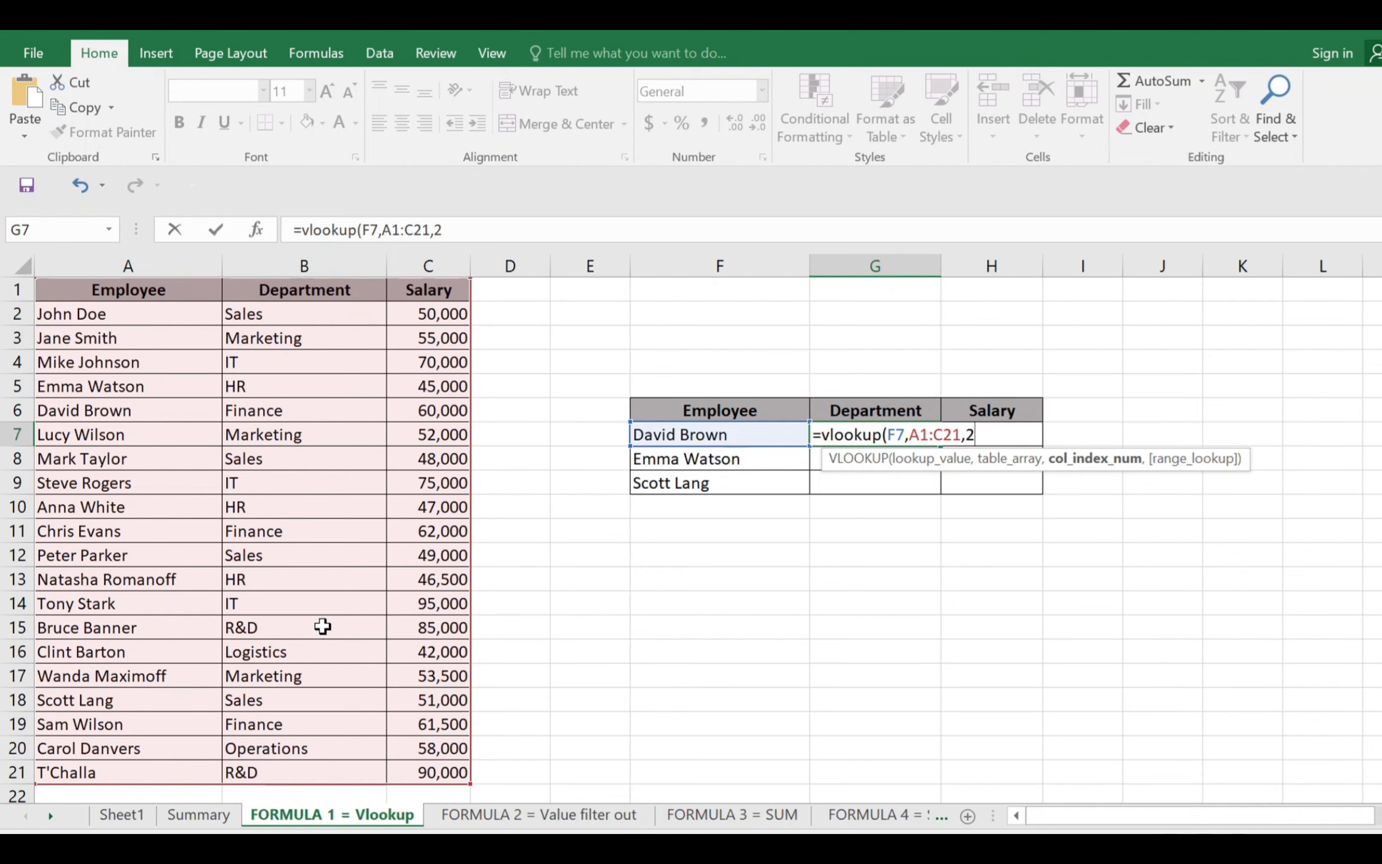
{"action": "type", "text": "2,"}
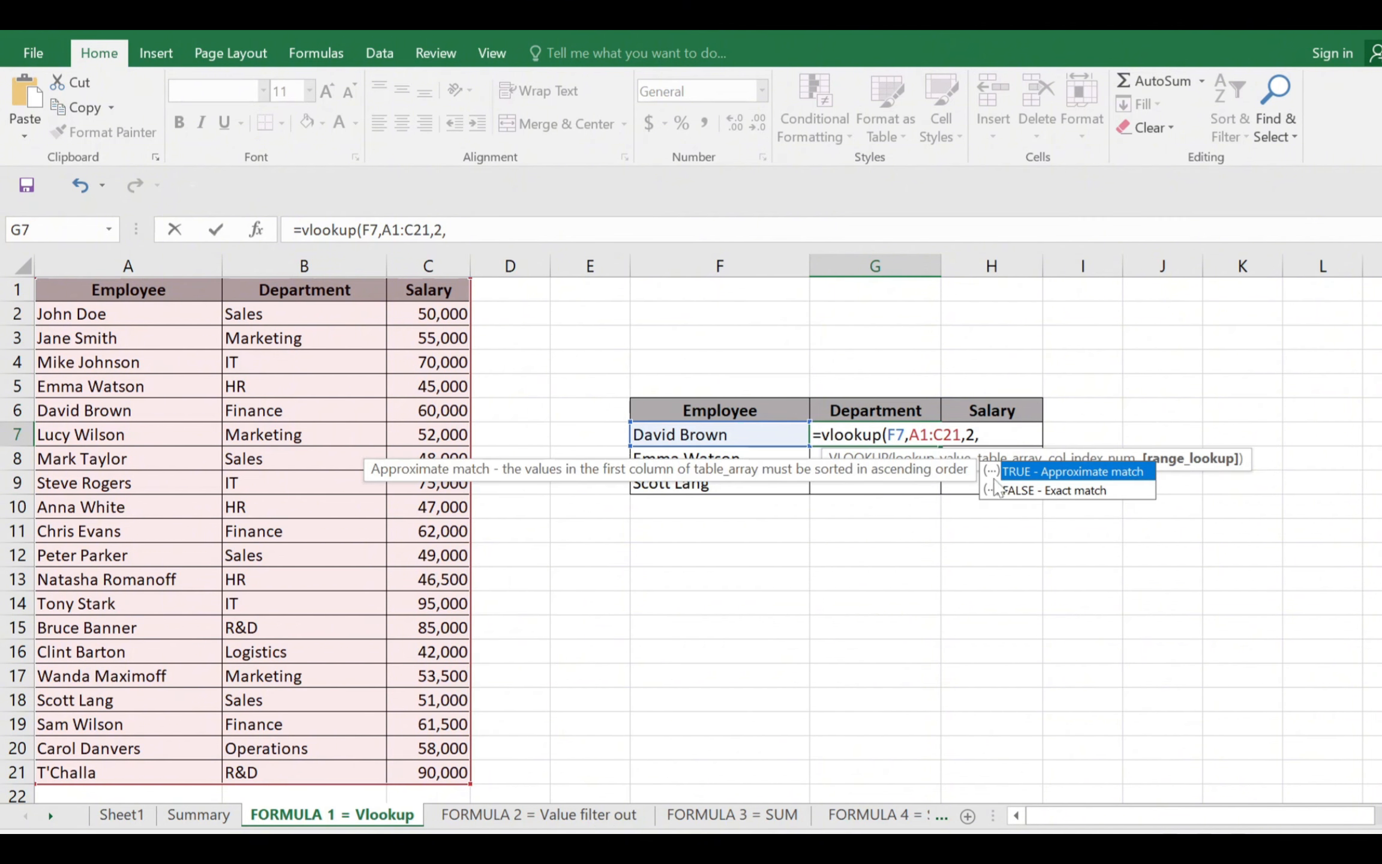
{"action": "left_click", "coordinate": [1031, 496]}
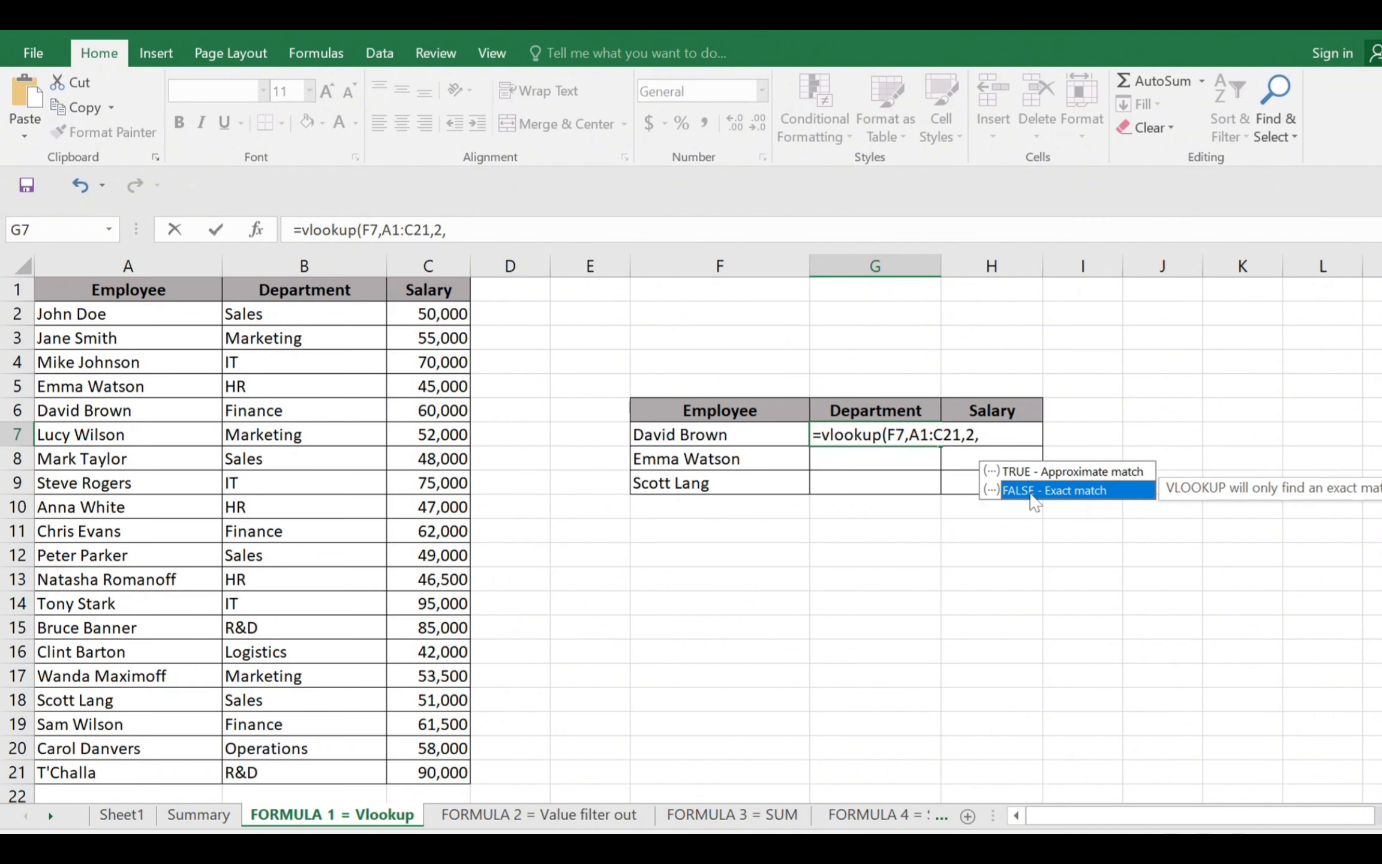
{"action": "key", "text": "Return"}
{"action": "key", "text": "Up"}
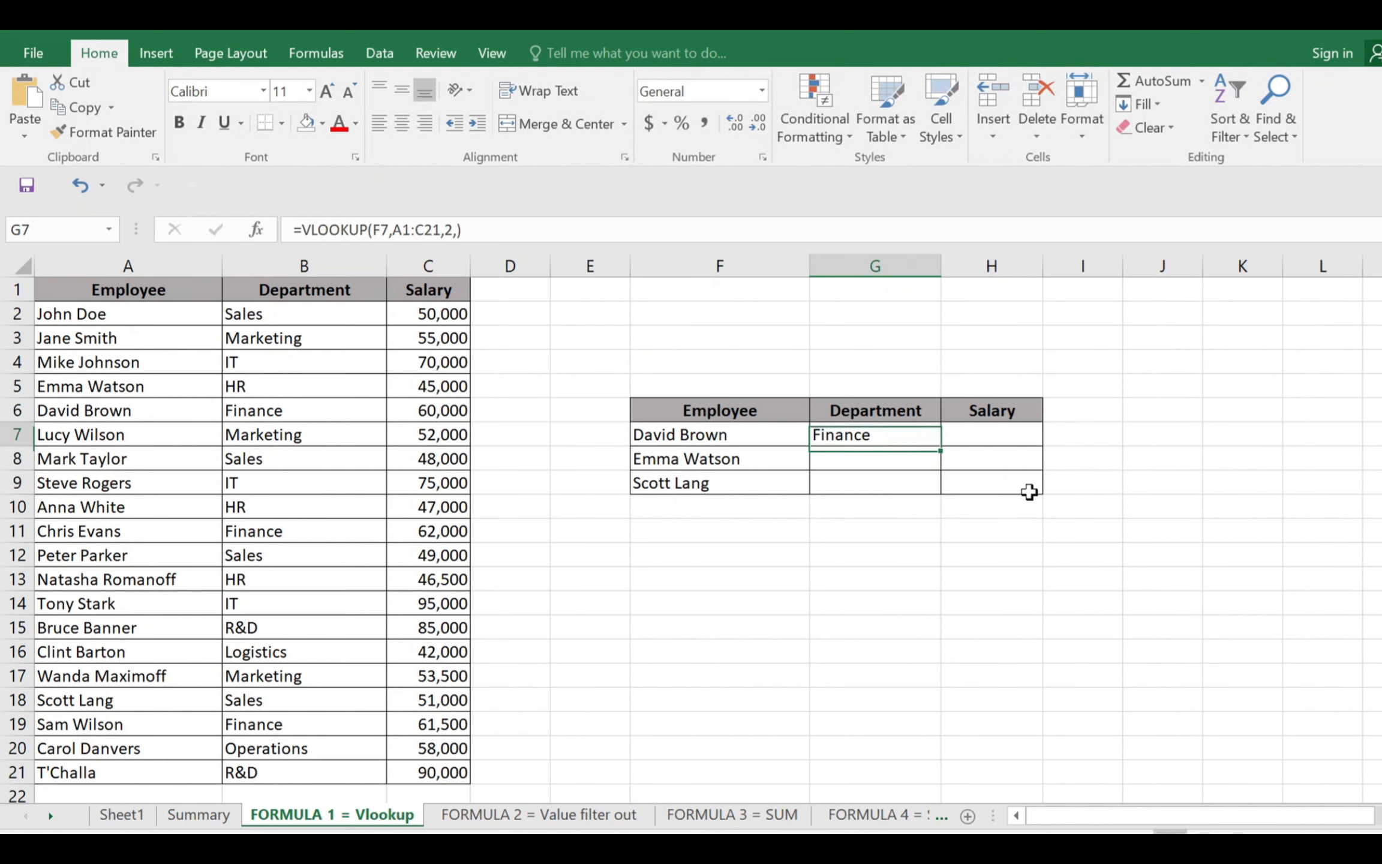
Find the employee name from F7 in the source table and check that employee's department and salary
{"action": "left_click", "coordinate": [777, 432]}
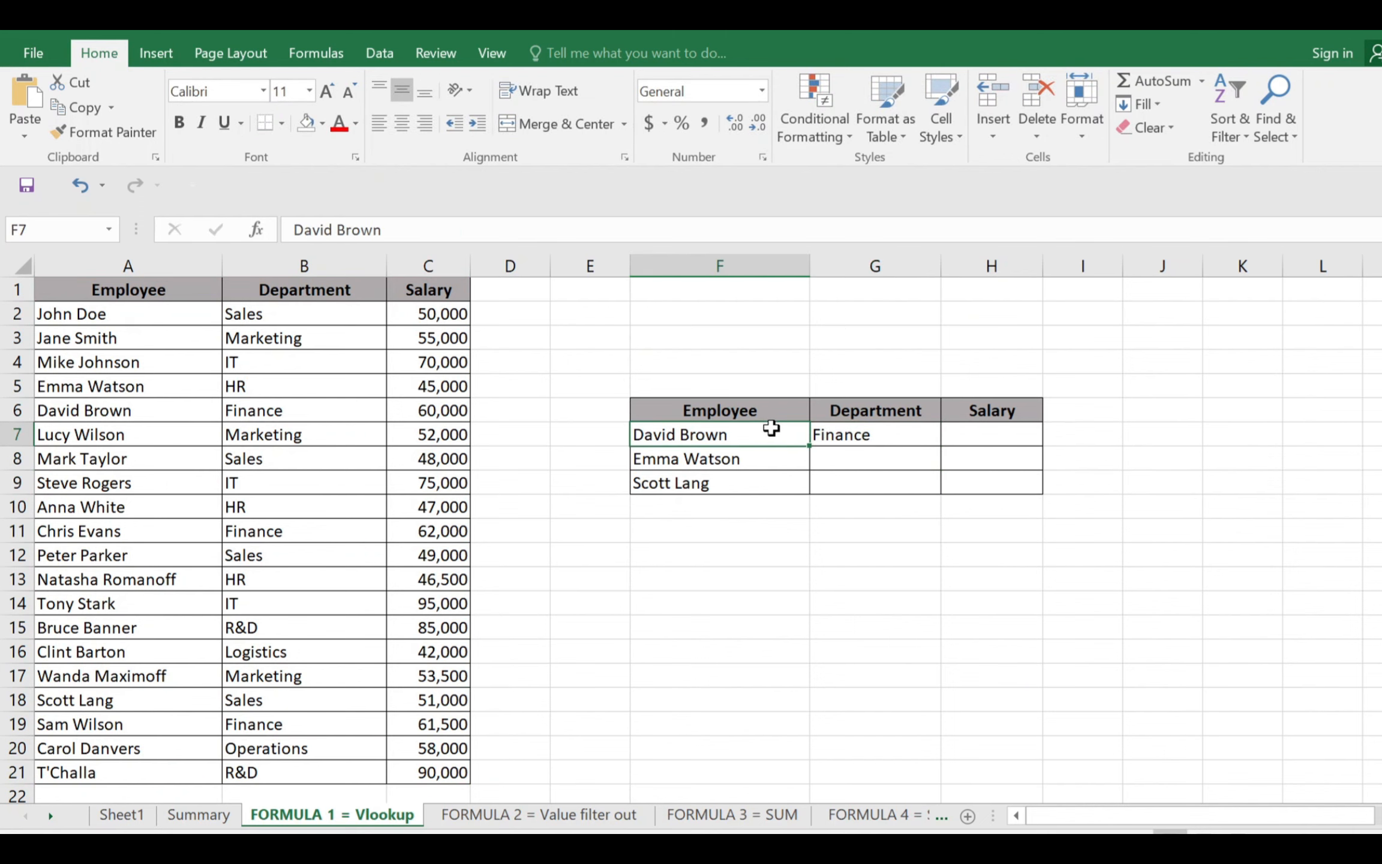
{"action": "key", "text": "ctrl+c"}
{"action": "key", "text": "ctrl+f"}
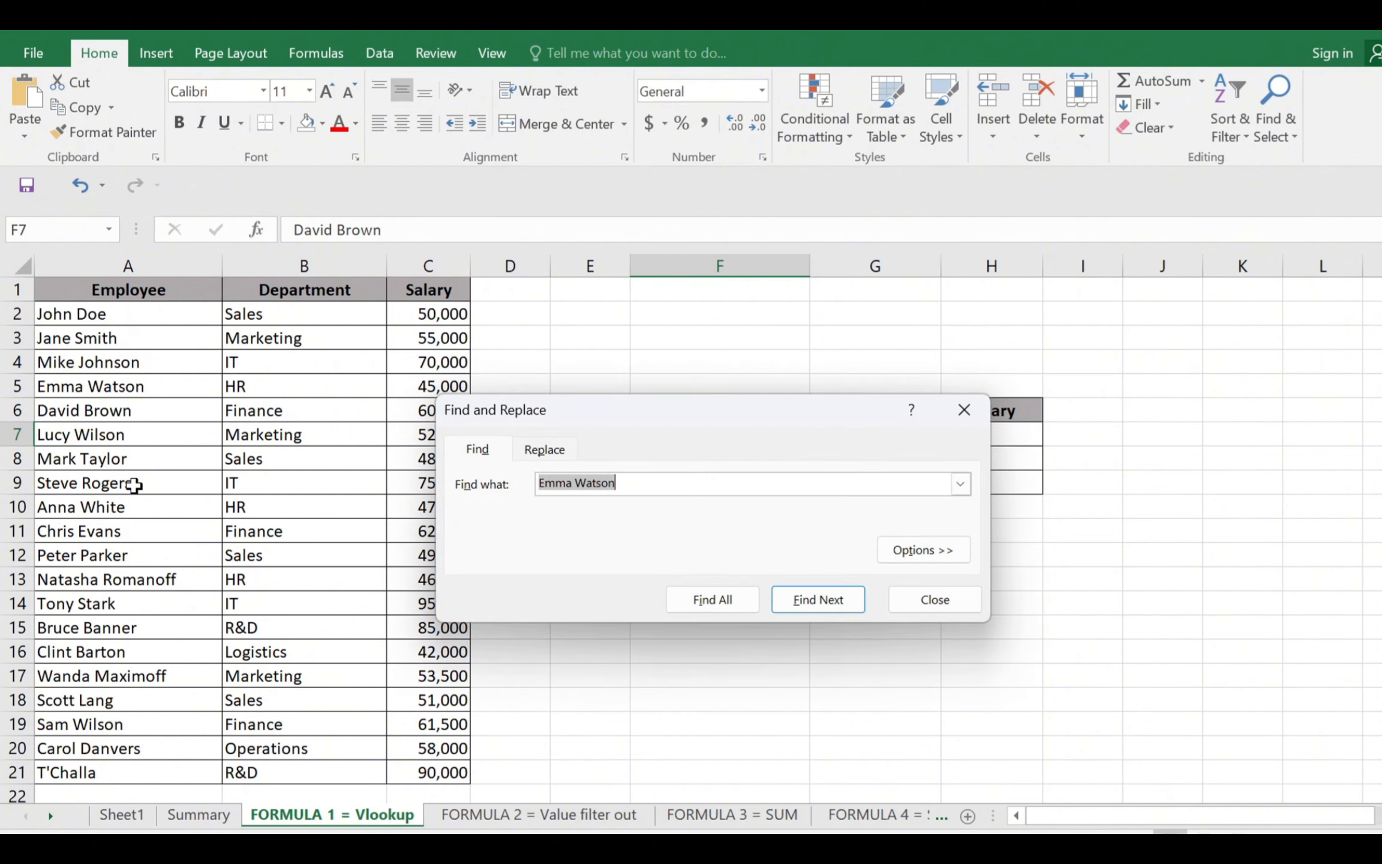
{"action": "key", "text": "ctrl+v"}
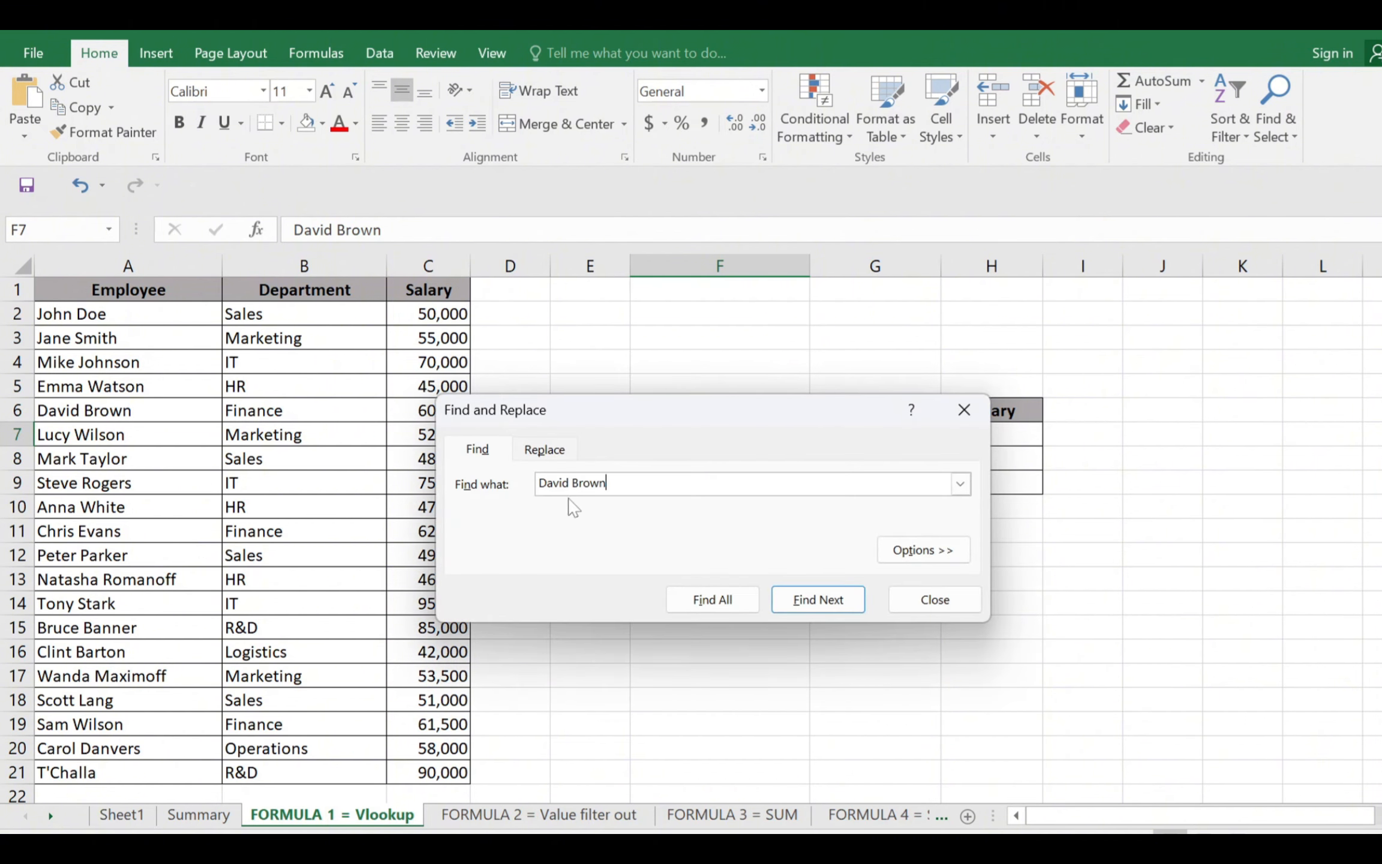
{"action": "left_click", "coordinate": [798, 597]}
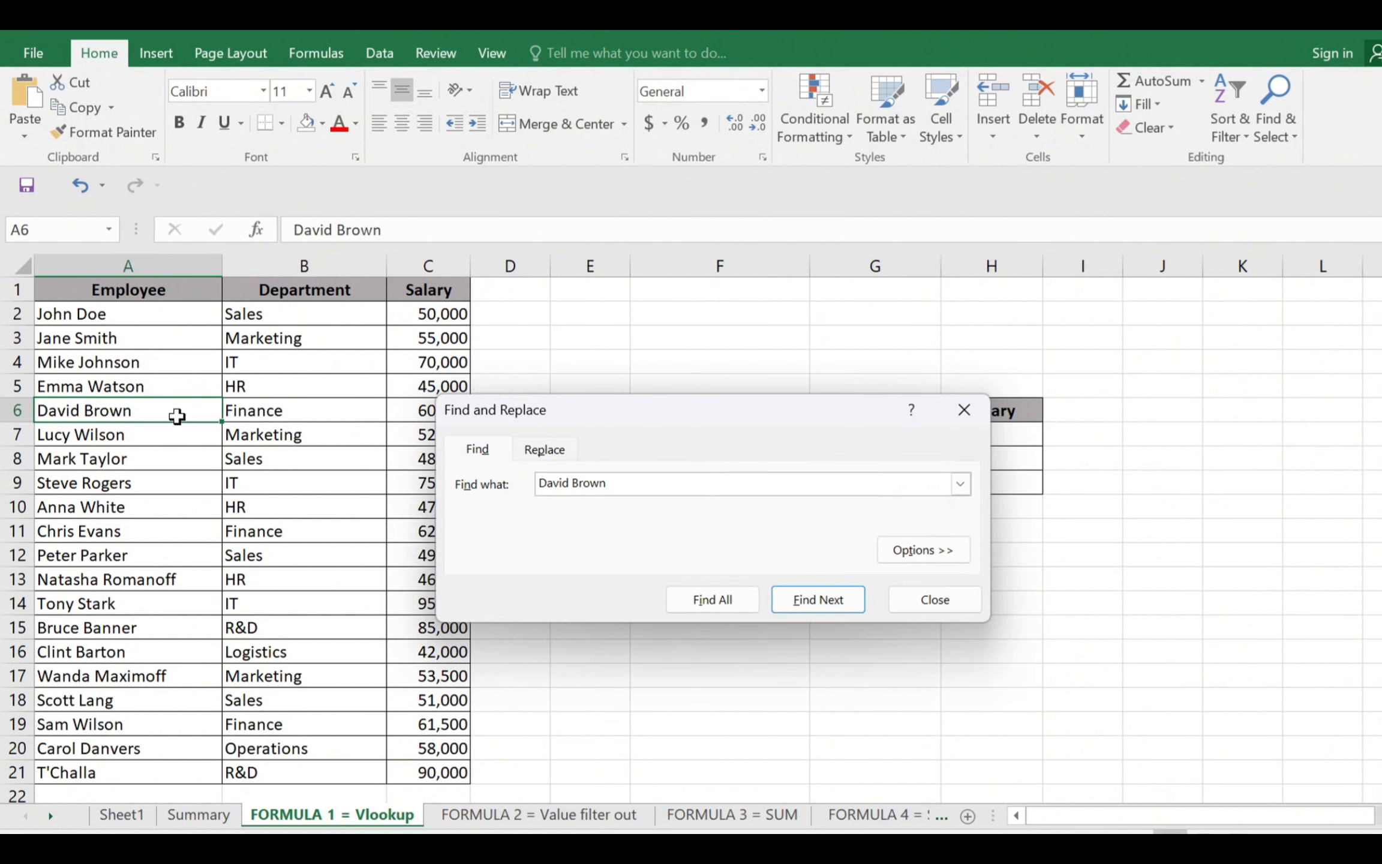
{"action": "left_click_drag", "start_coordinate": [177, 417], "coordinate": [244, 413]}
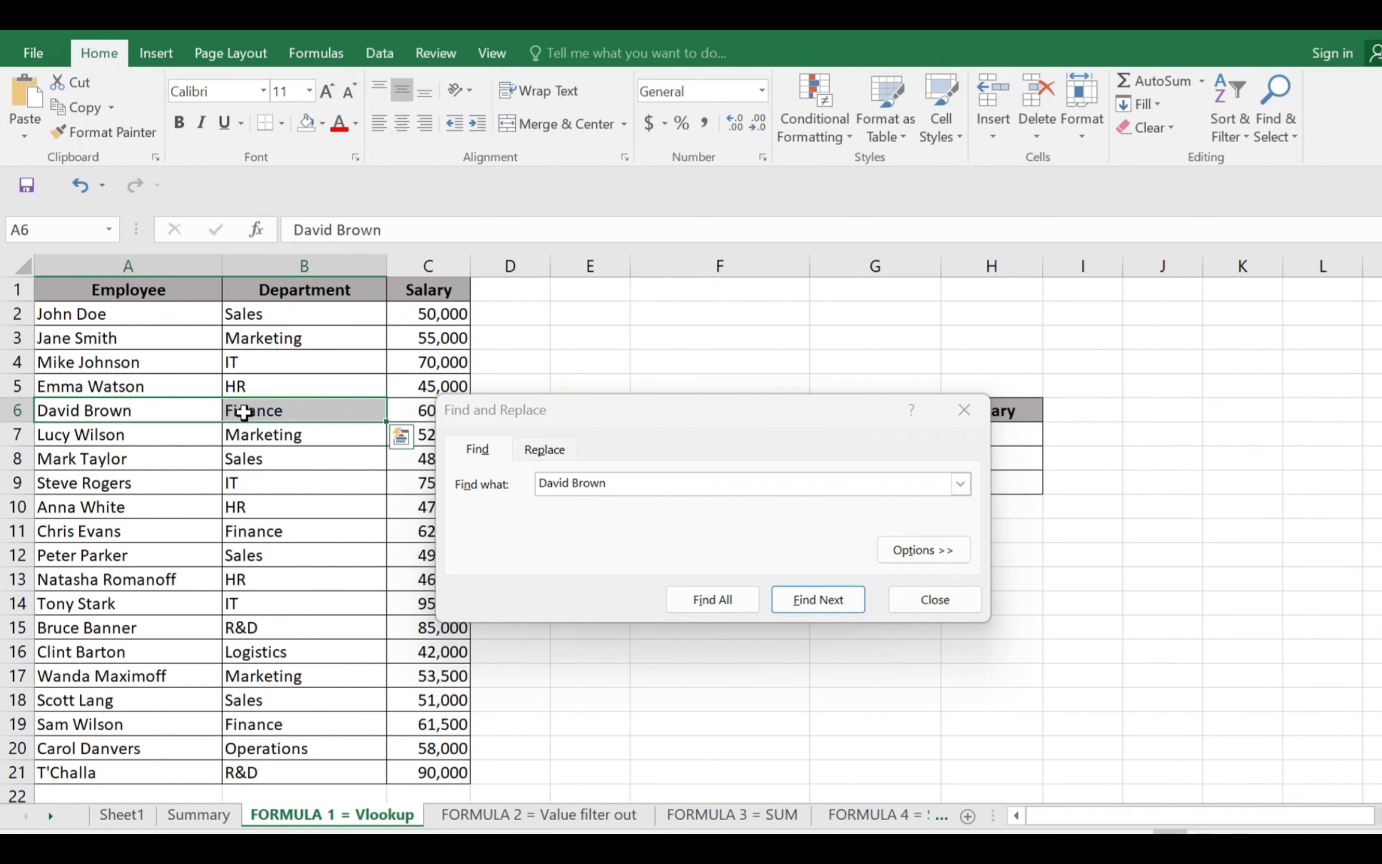
{"action": "left_click_drag", "start_coordinate": [527, 420], "coordinate": [636, 430]}
{"action": "left_click", "coordinate": [441, 412]}
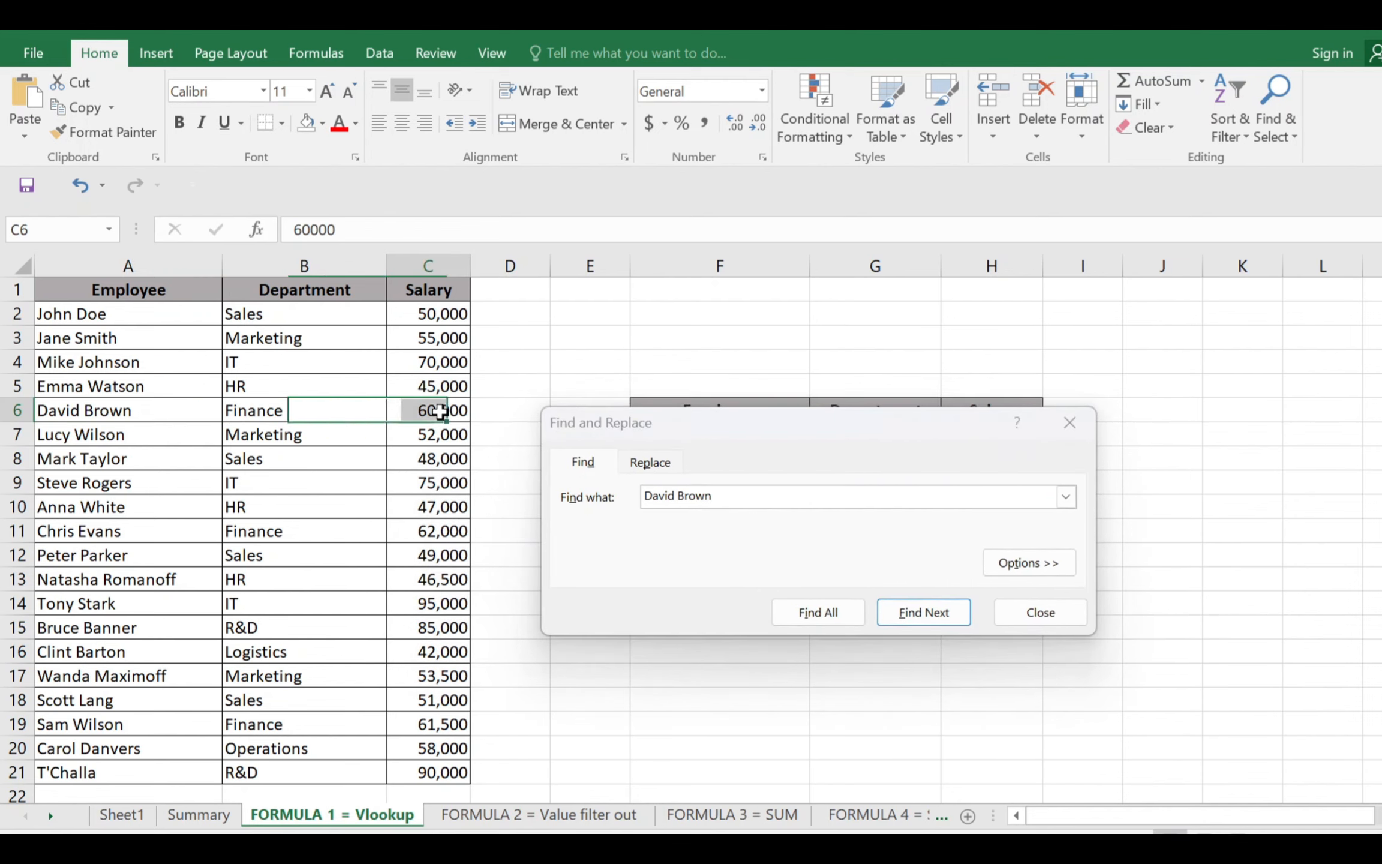
{"action": "left_click", "coordinate": [1065, 427]}
{"action": "left_click", "coordinate": [1066, 427]}
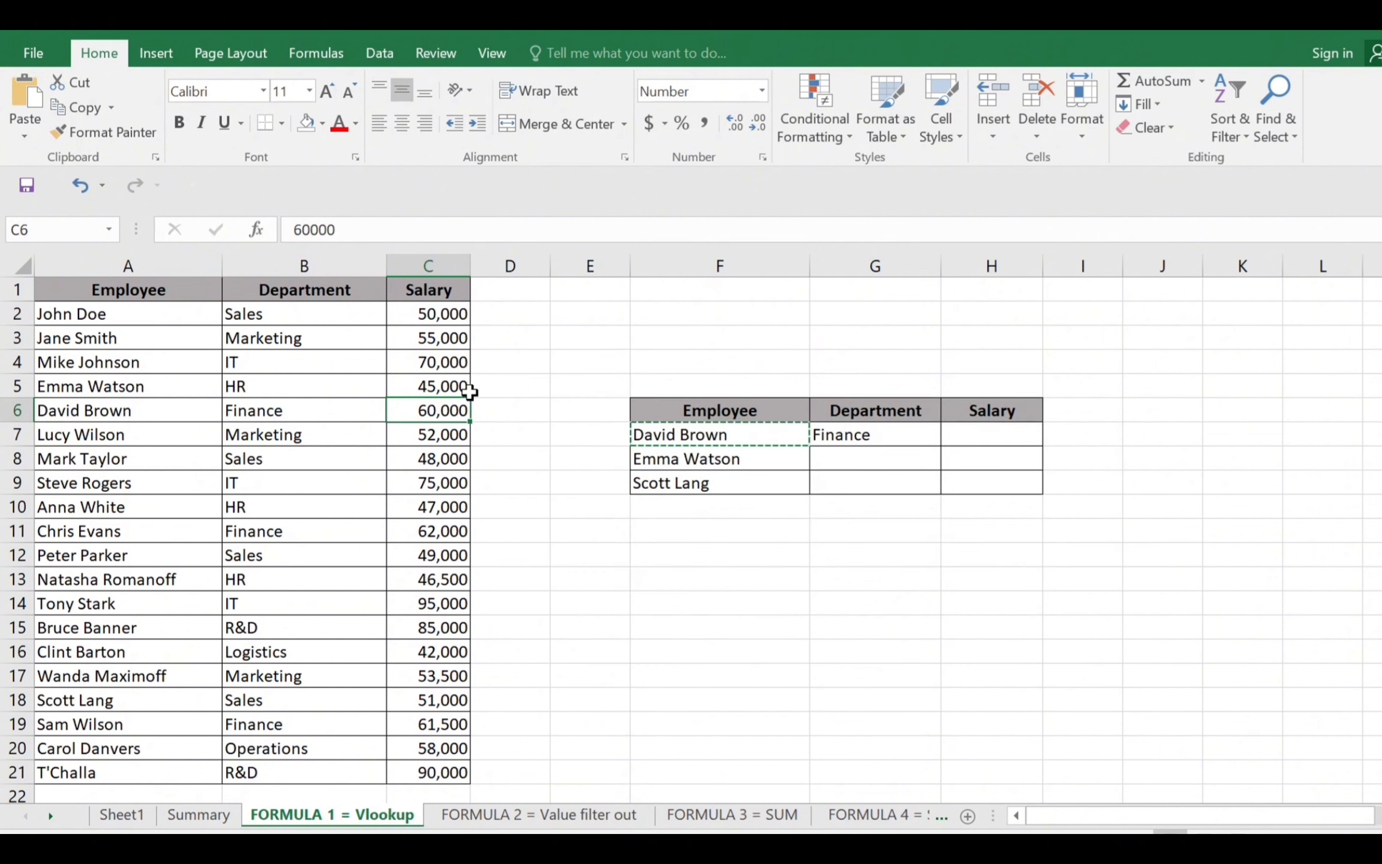
Enter =VLOOKUP(F7,A1:C21,3,) in H7 to look up the employee's salary, and compare the result with source row A6:C6
{"action": "left_click", "coordinate": [962, 438]}
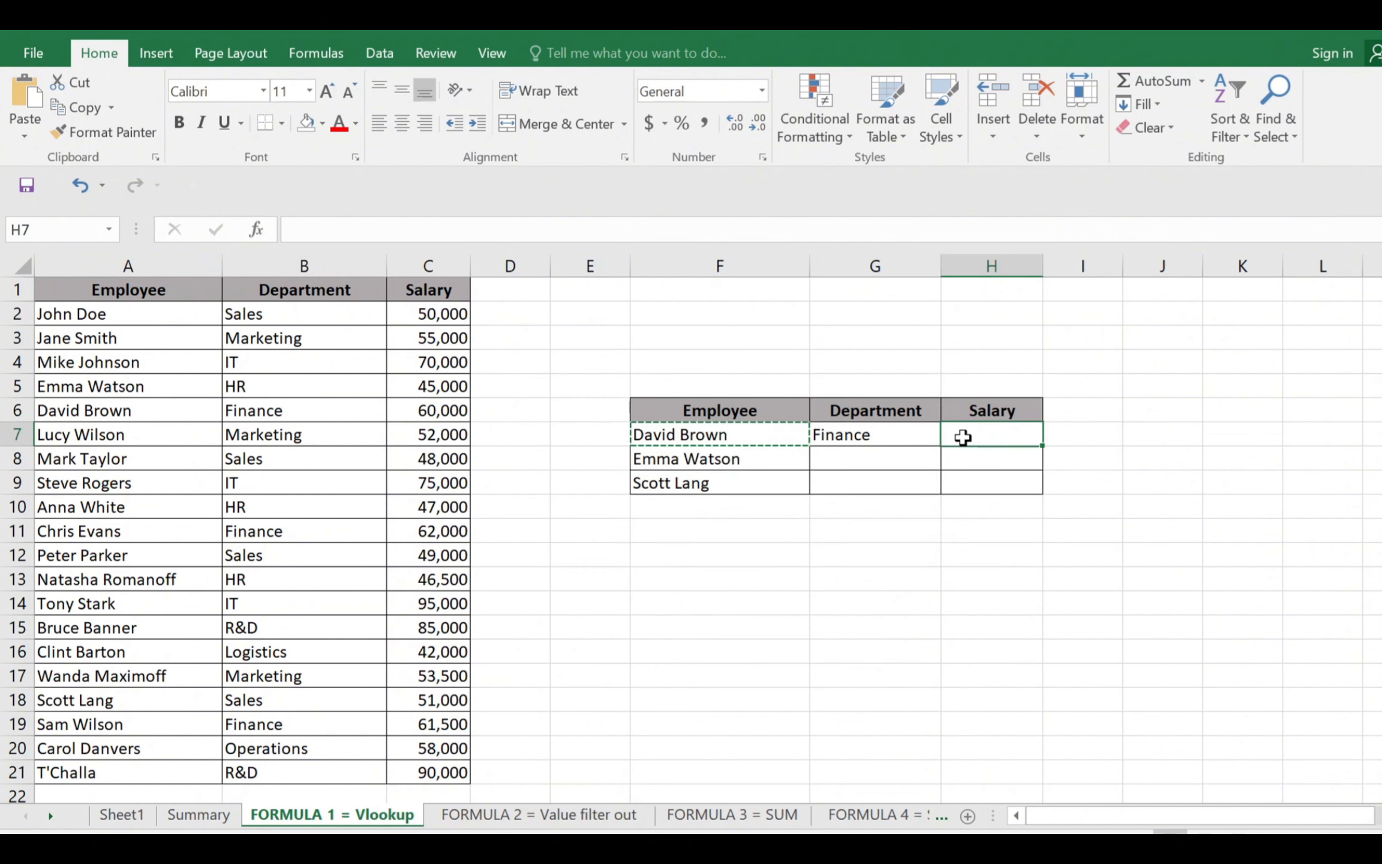
{"action": "type", "text": "=vlo"}
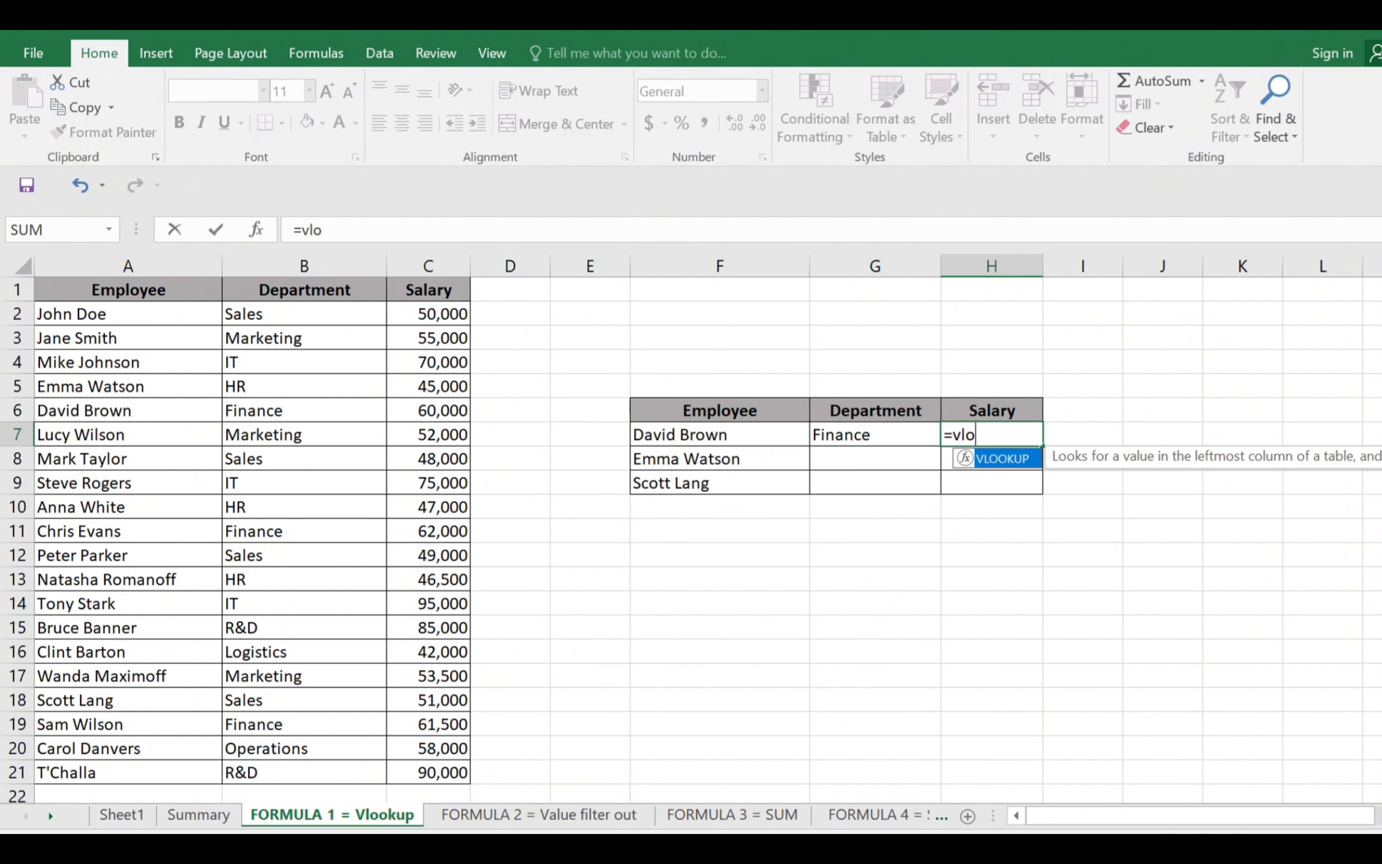
{"action": "type", "text": "okup("}
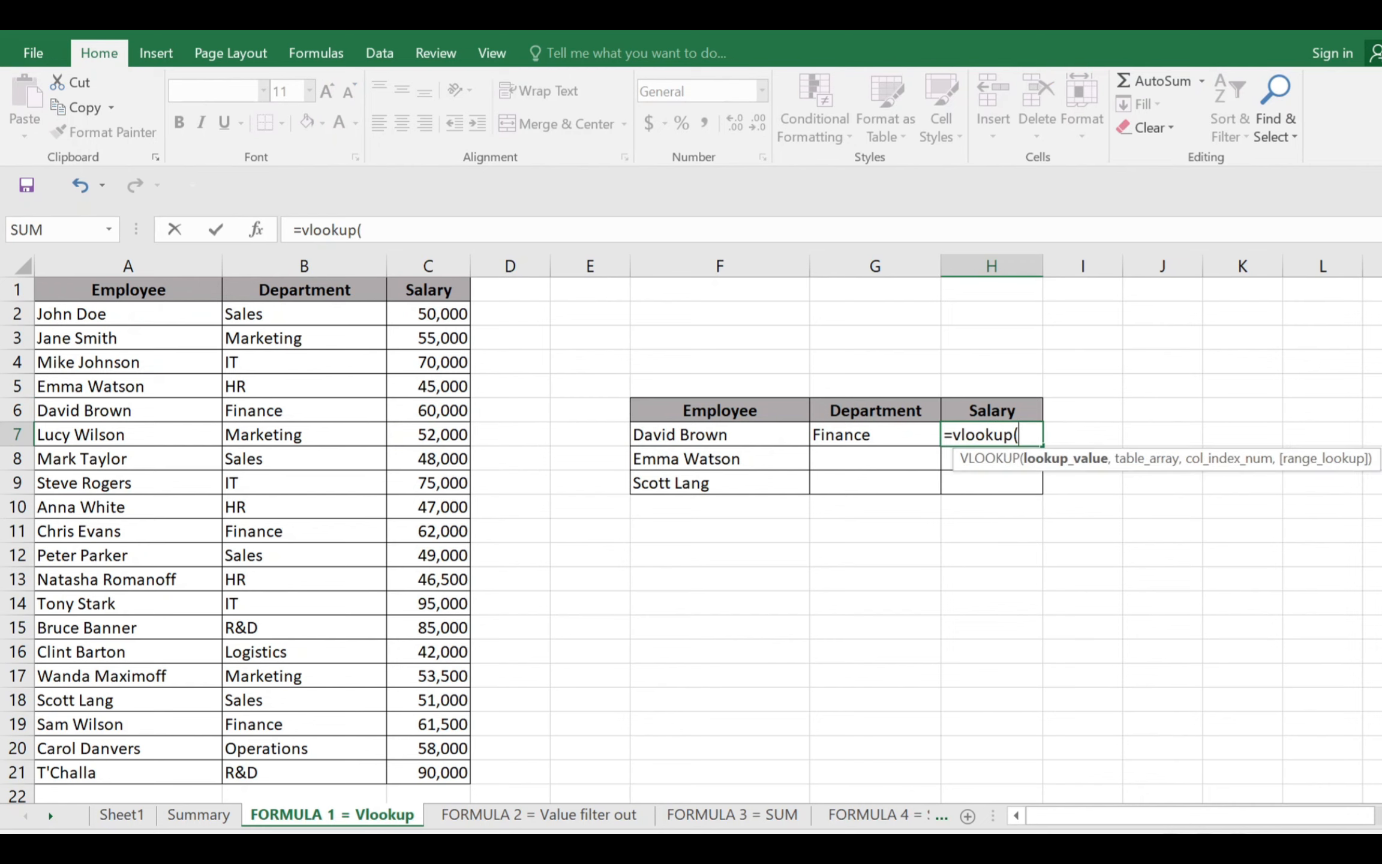
{"action": "left_click", "coordinate": [727, 433]}
{"action": "type", "text": ","}
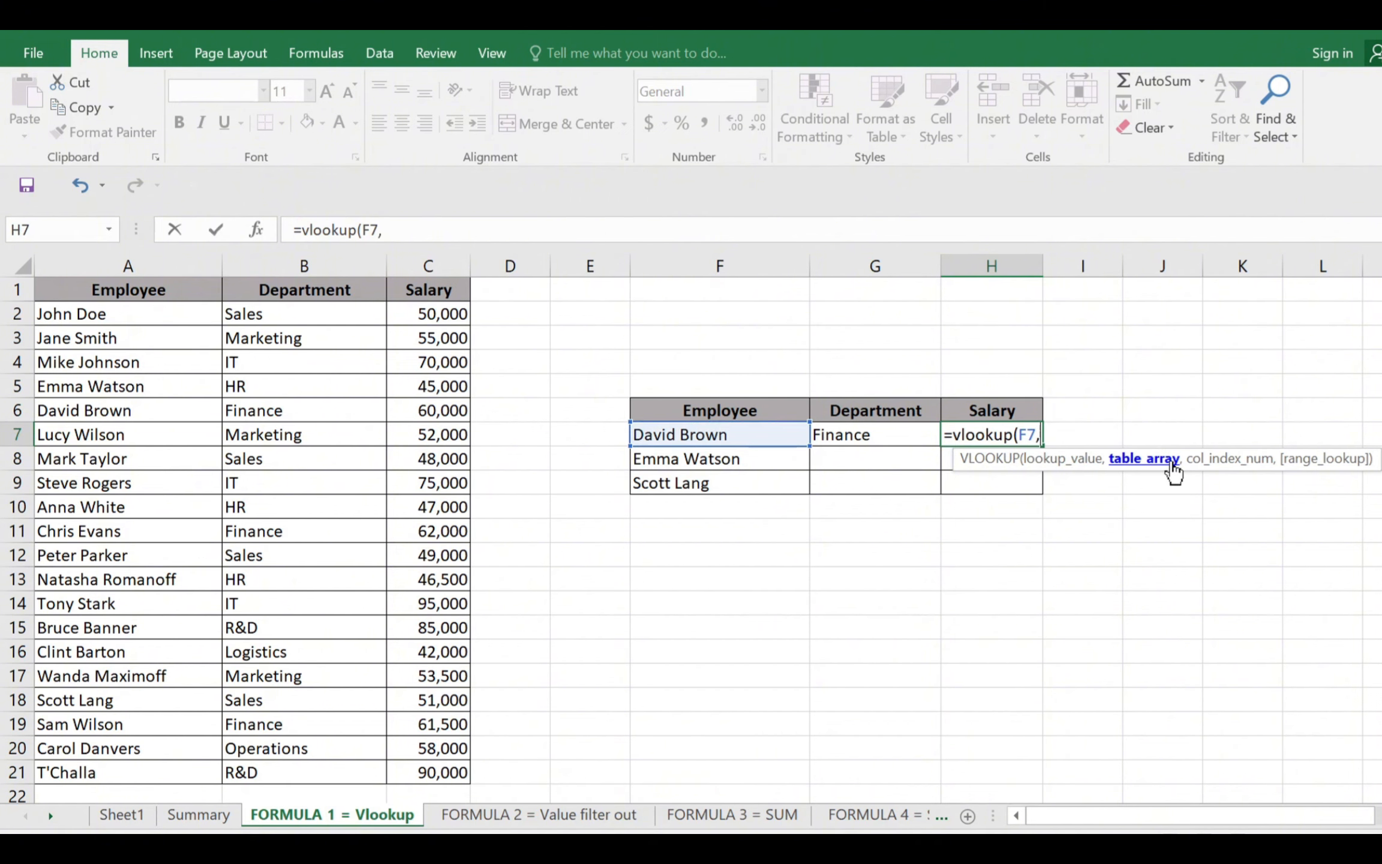
{"action": "left_click_drag", "start_coordinate": [207, 289], "coordinate": [423, 775]}
{"action": "type", "text": ",3"}
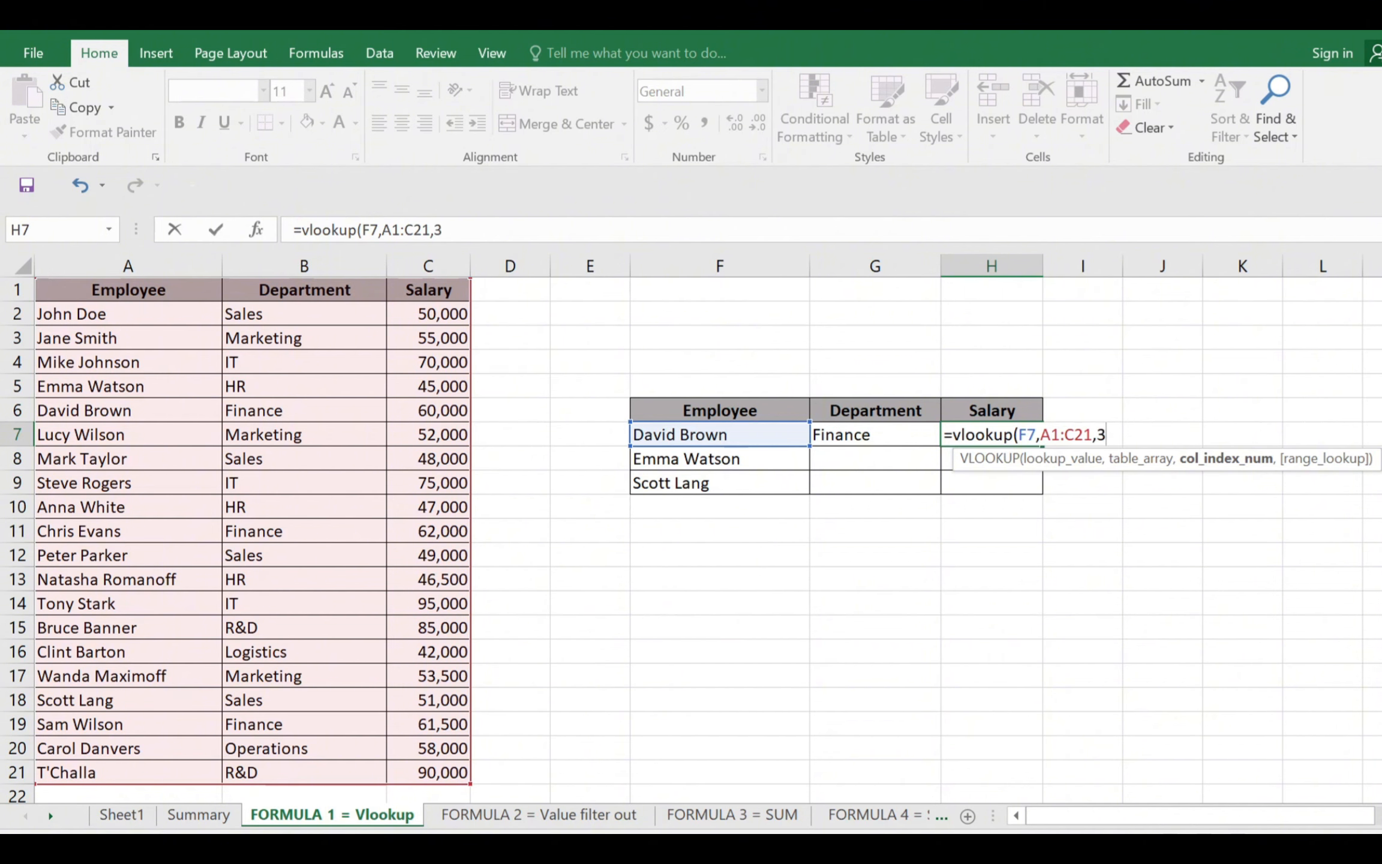
{"action": "type", "text": ","}
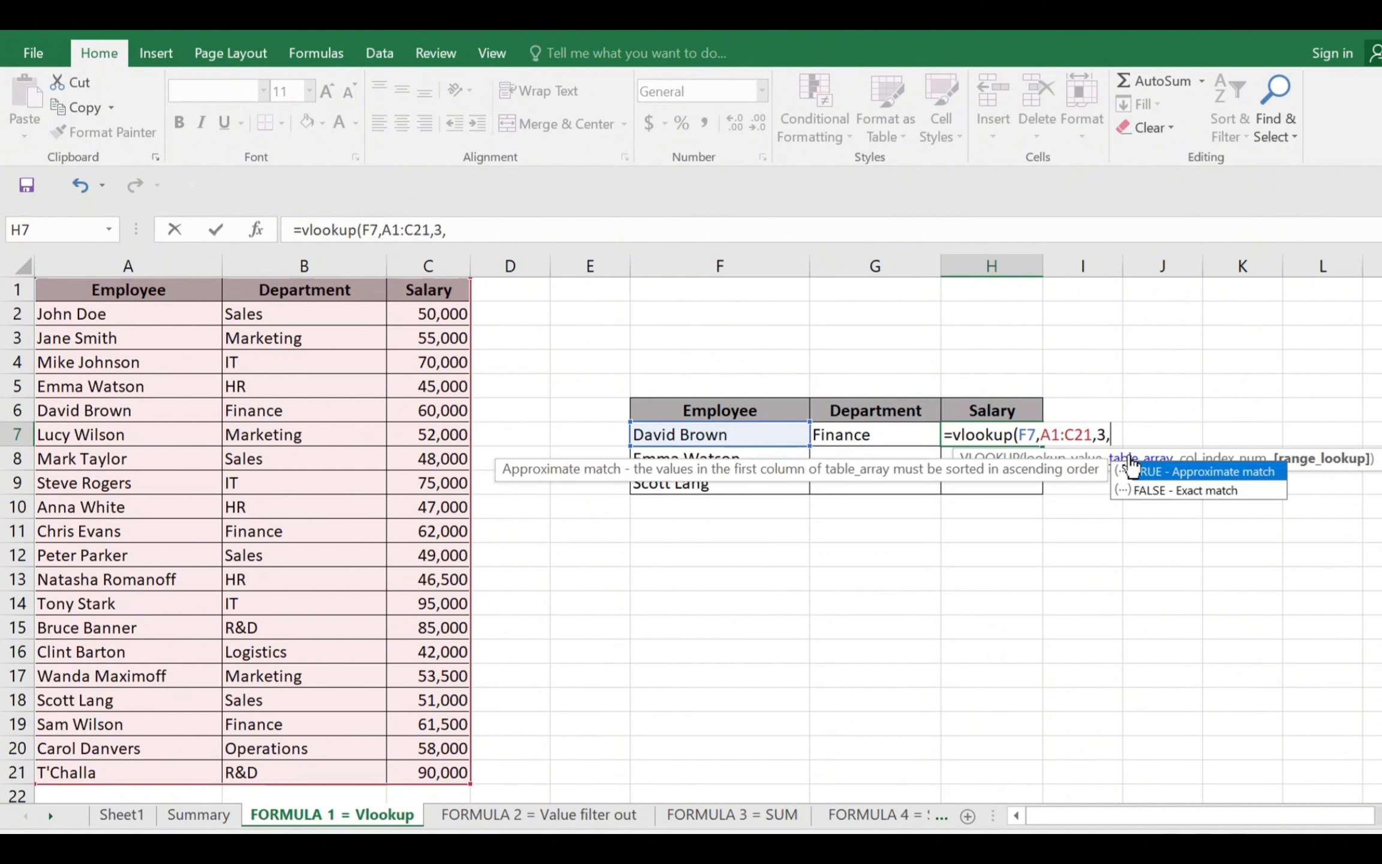
{"action": "left_click", "coordinate": [1155, 491]}
{"action": "key", "text": "Return"}
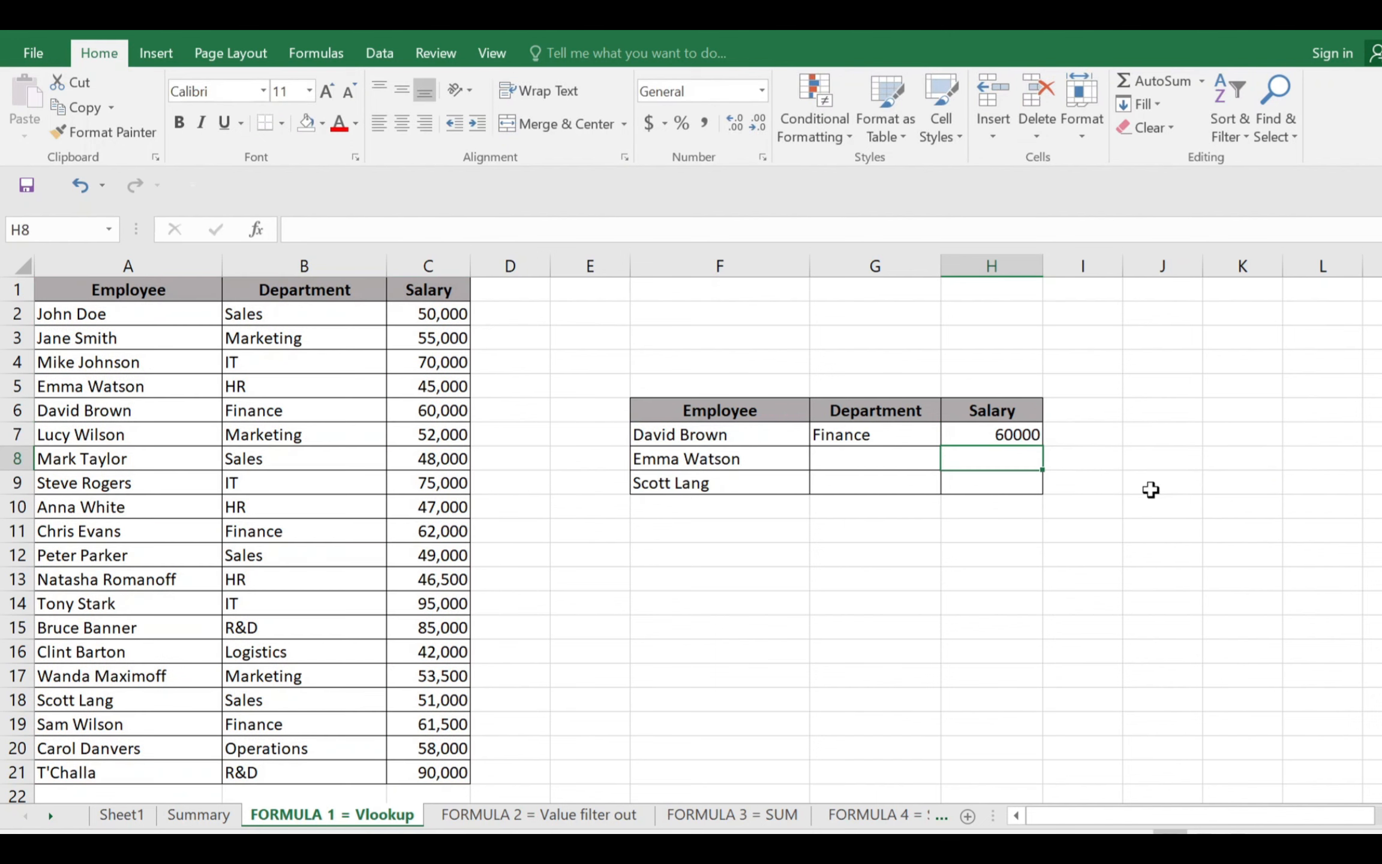
{"action": "key", "text": "Up"}
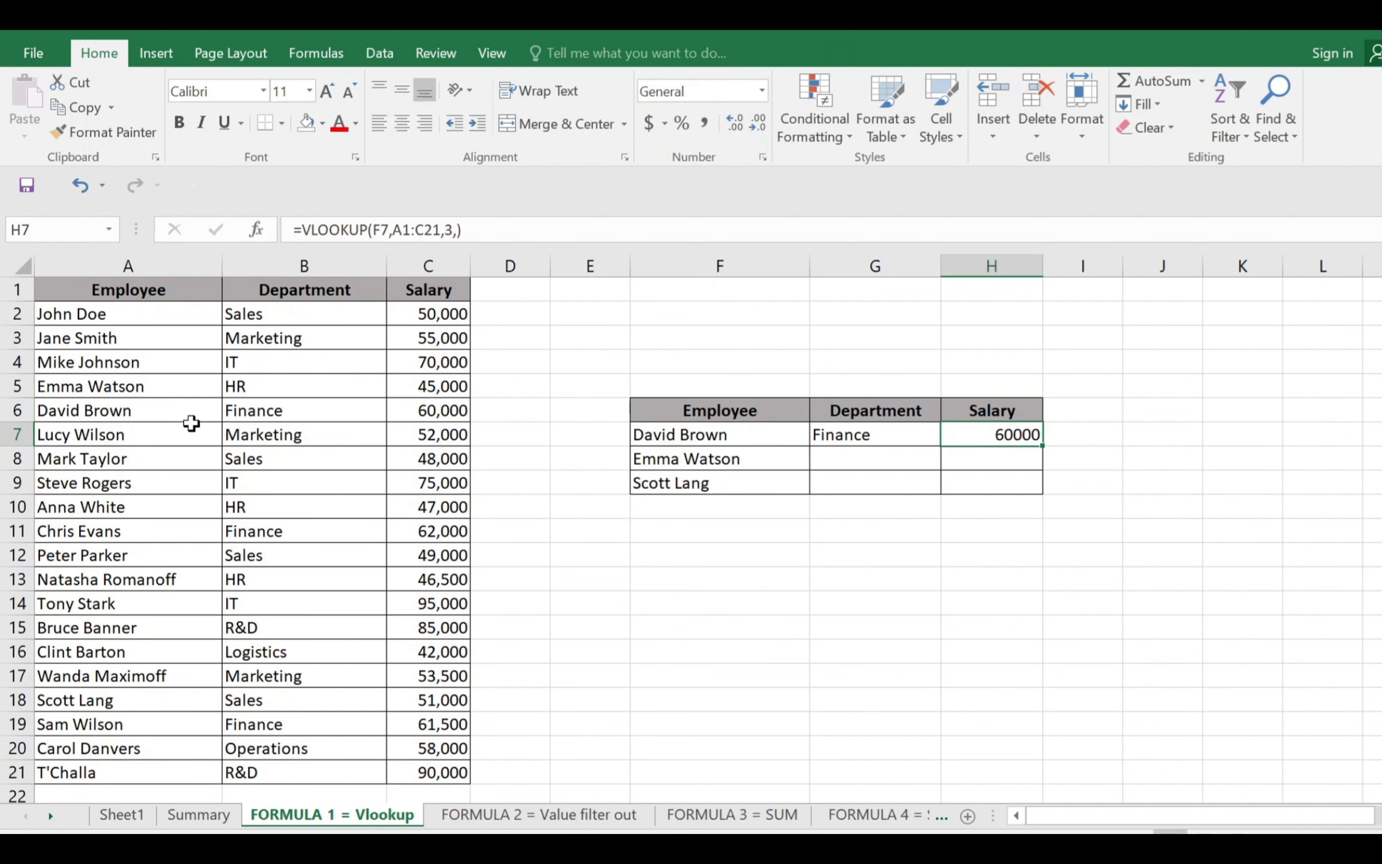
{"action": "left_click_drag", "start_coordinate": [191, 410], "coordinate": [420, 406]}
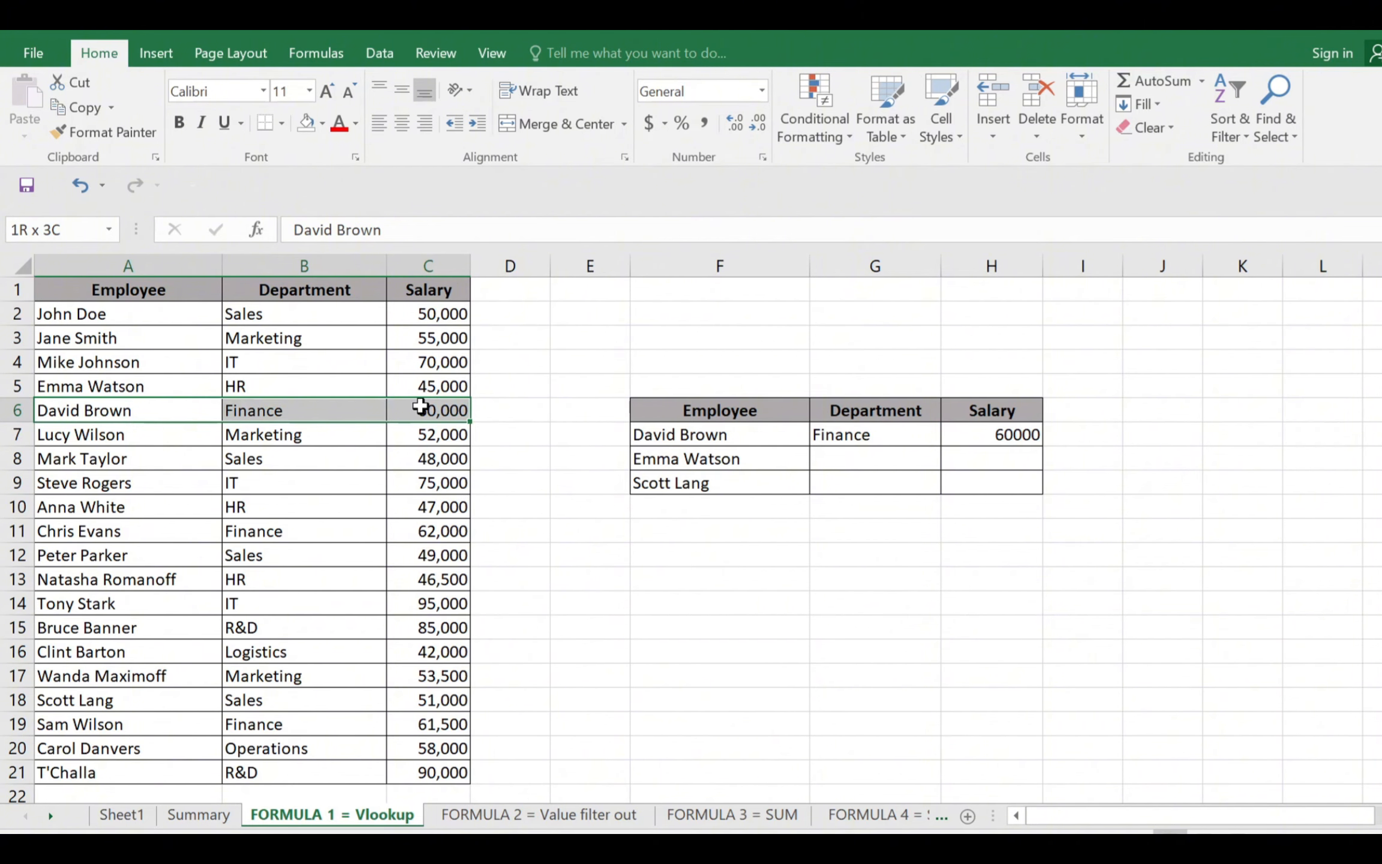
Copy the department and salary lookup formulas from G7:H7 into G8:H8 and G9:H9
{"action": "left_click", "coordinate": [818, 436]}
{"action": "key", "text": "ctrl+c"}
{"action": "key", "text": "Down"}
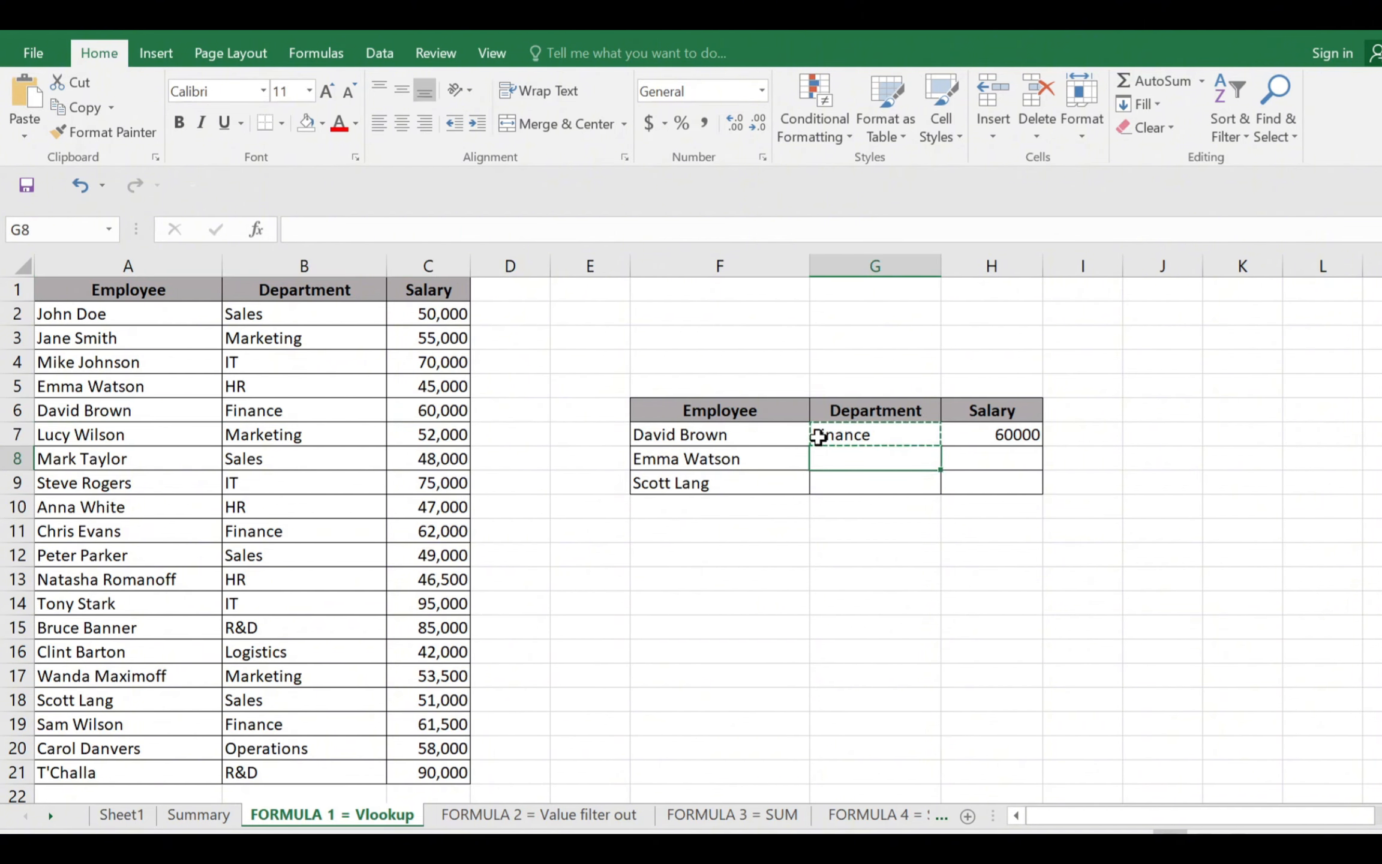
{"action": "key", "text": "Up"}
{"action": "key", "text": "shift+Right"}
{"action": "key", "text": "ctrl+c"}
{"action": "key", "text": "Down"}
{"action": "key", "text": "ctrl+v"}
{"action": "key", "text": "Down"}
{"action": "key", "text": "ctrl+v"}
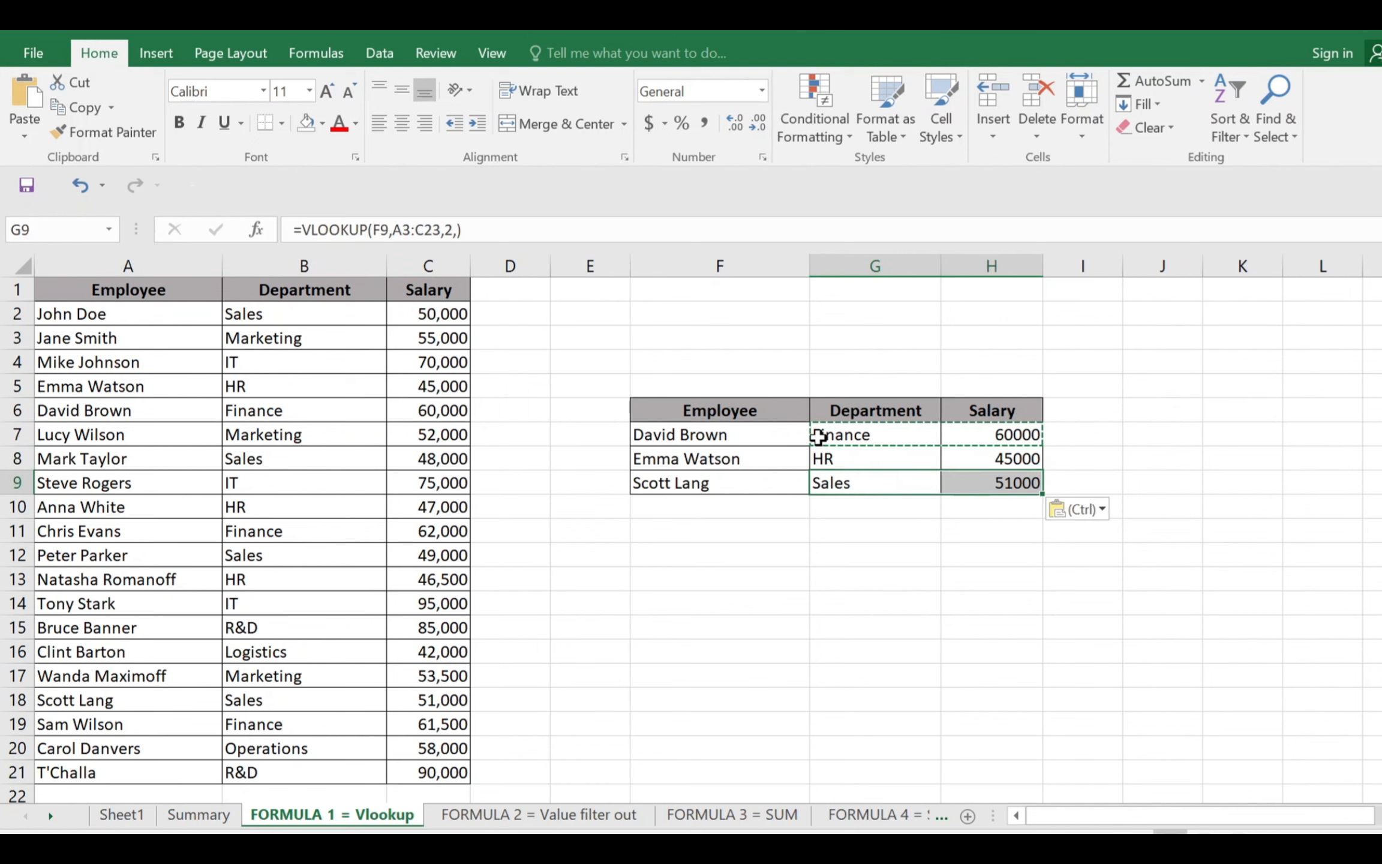
Check the copied department formula in G8 and review the lookup results in rows 8 and 9
{"action": "left_click", "coordinate": [840, 460]}
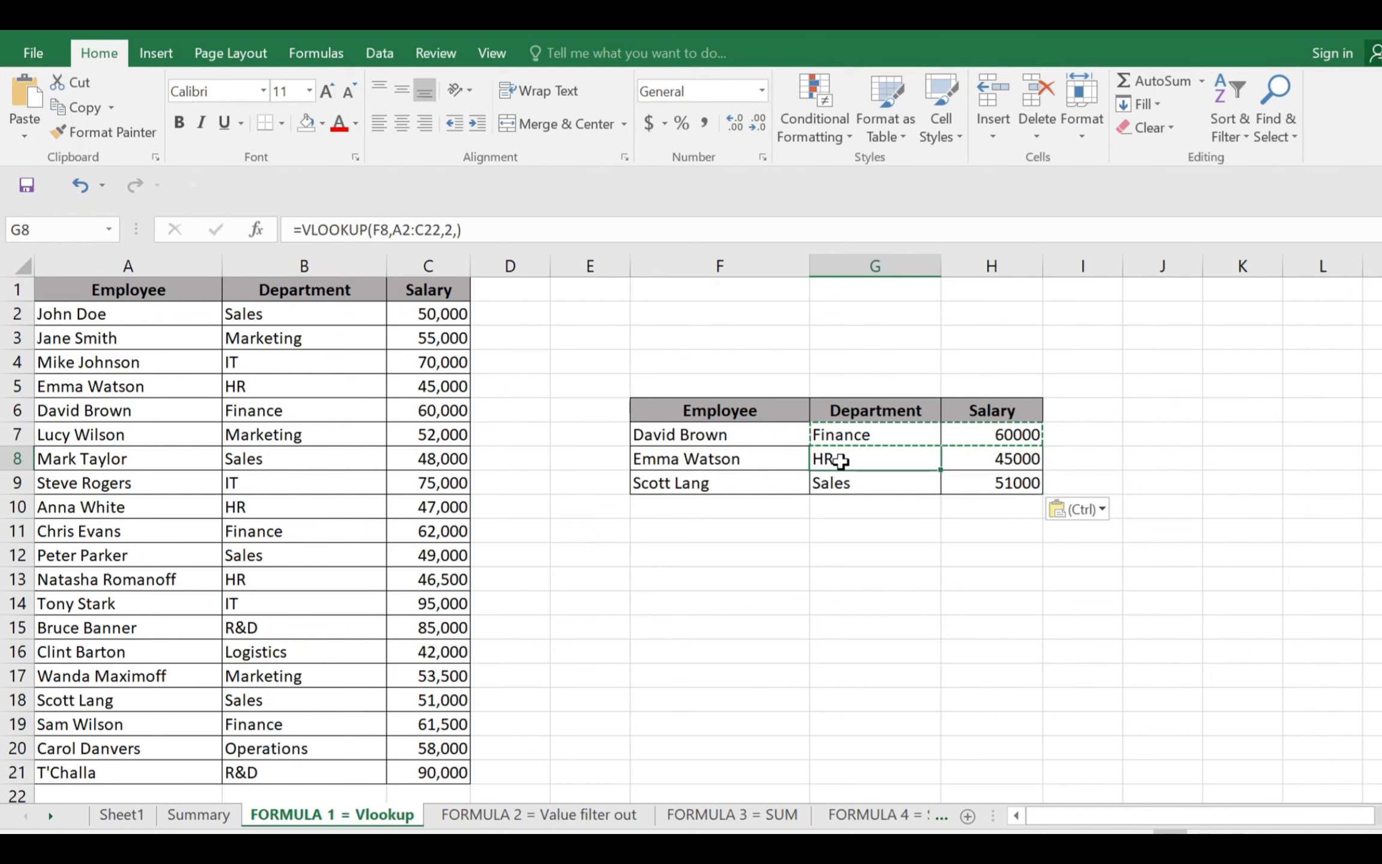
{"action": "left_click_drag", "start_coordinate": [735, 458], "coordinate": [1021, 457]}
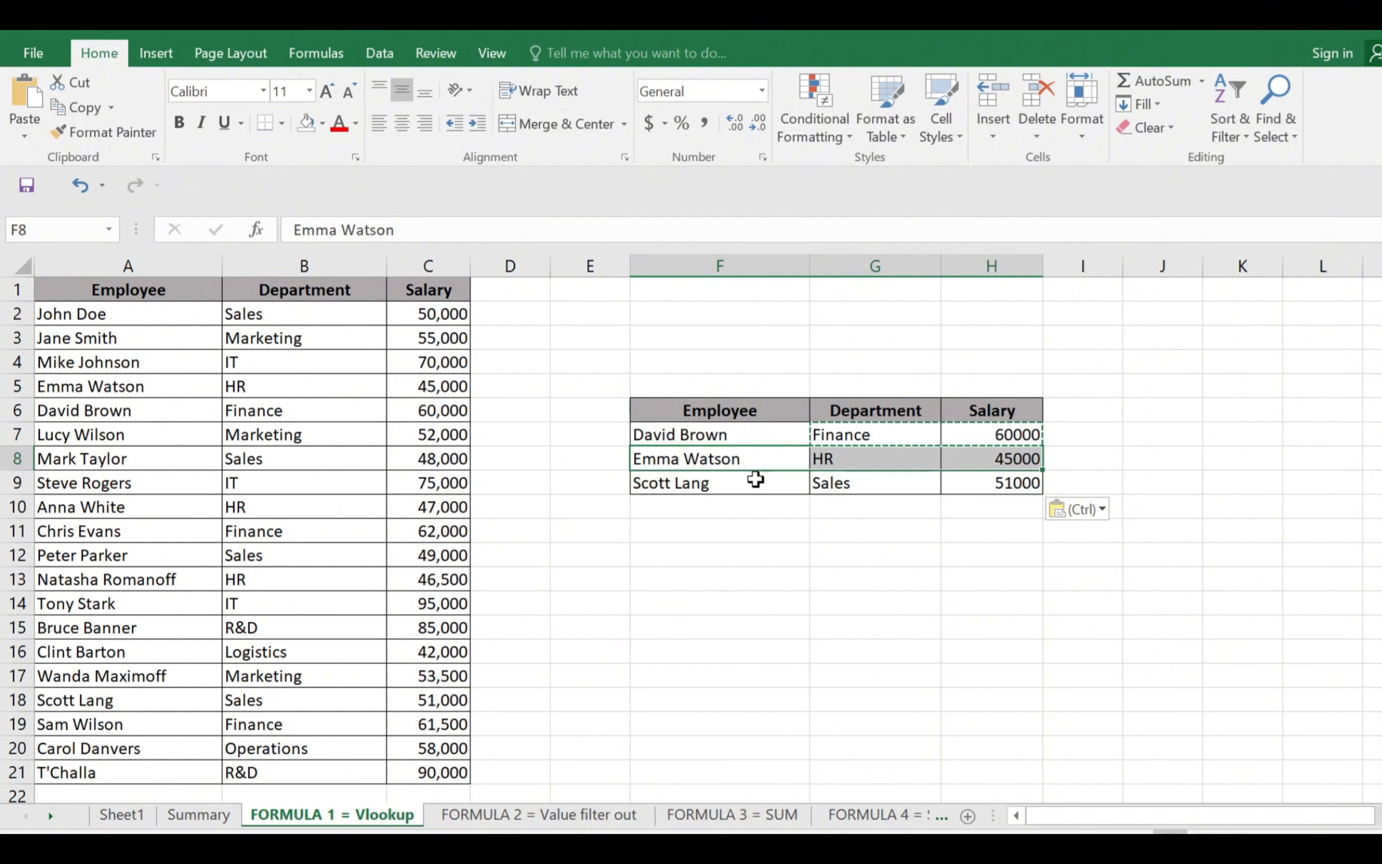
{"action": "left_click_drag", "start_coordinate": [754, 483], "coordinate": [1002, 491]}
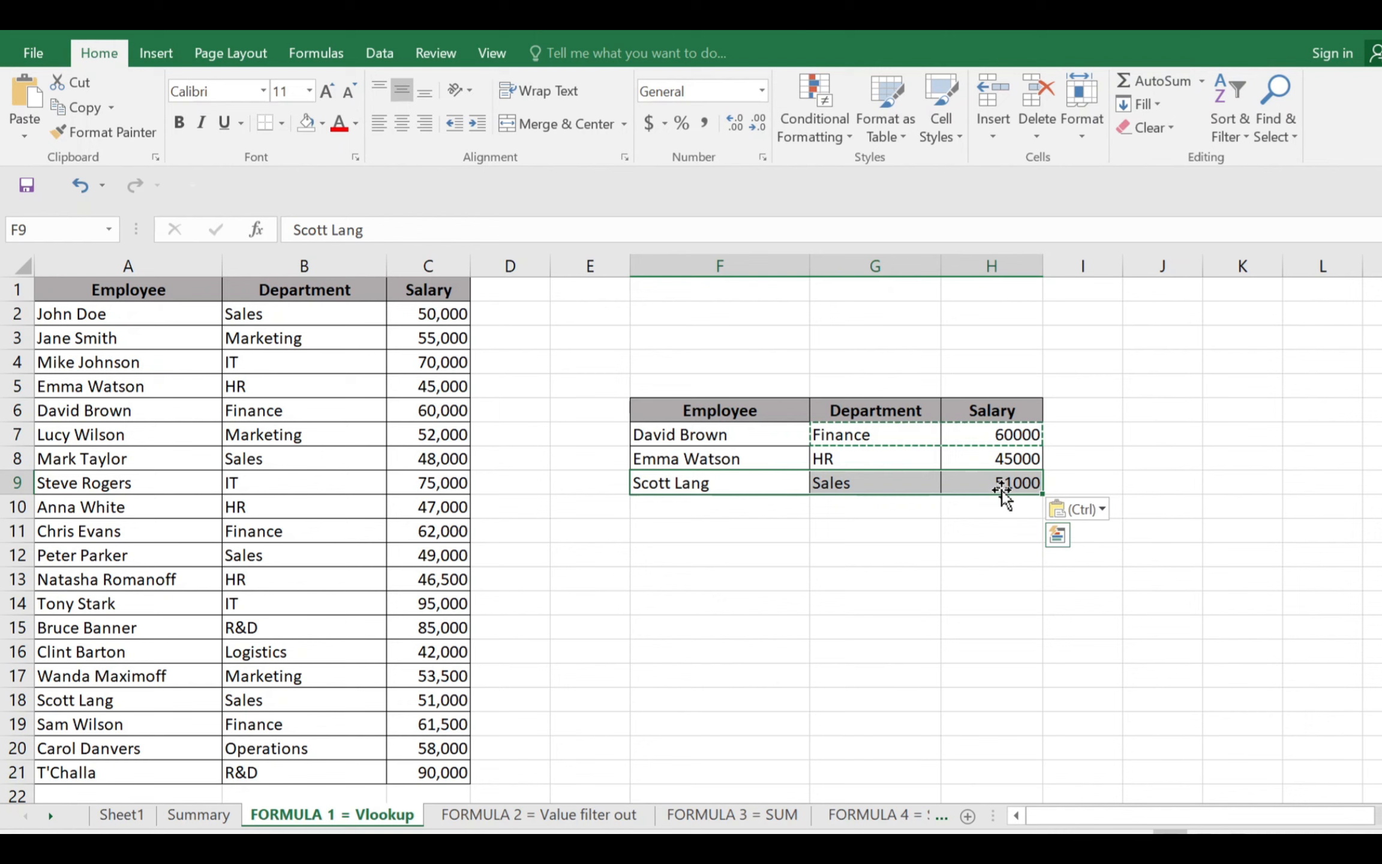
Open the FORMULA 2 = Value filter out sheet and examine the Salary column and the Highest Salary and Lowest Salary labels
{"action": "left_click", "coordinate": [563, 821]}
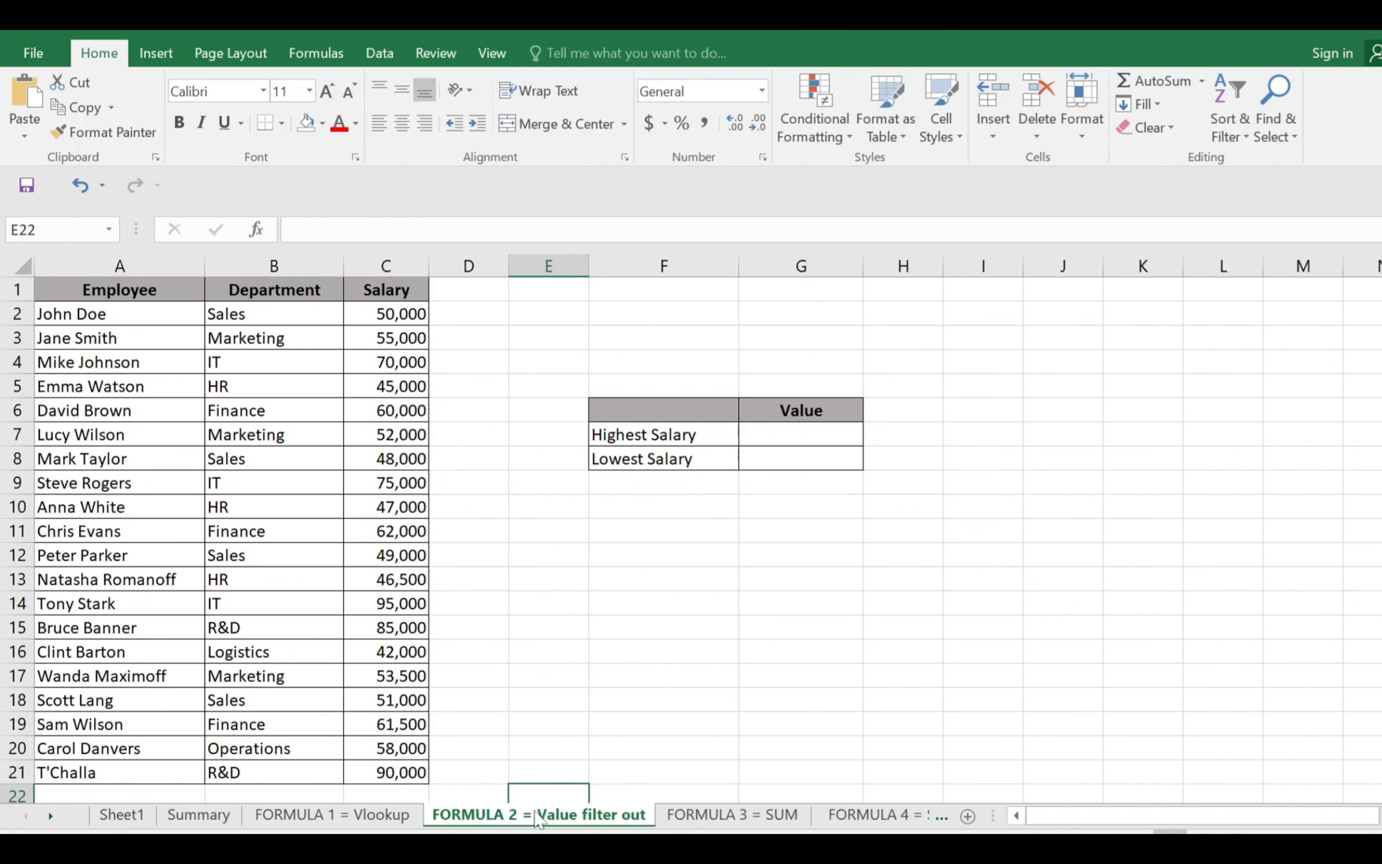
{"action": "left_click", "coordinate": [609, 658]}
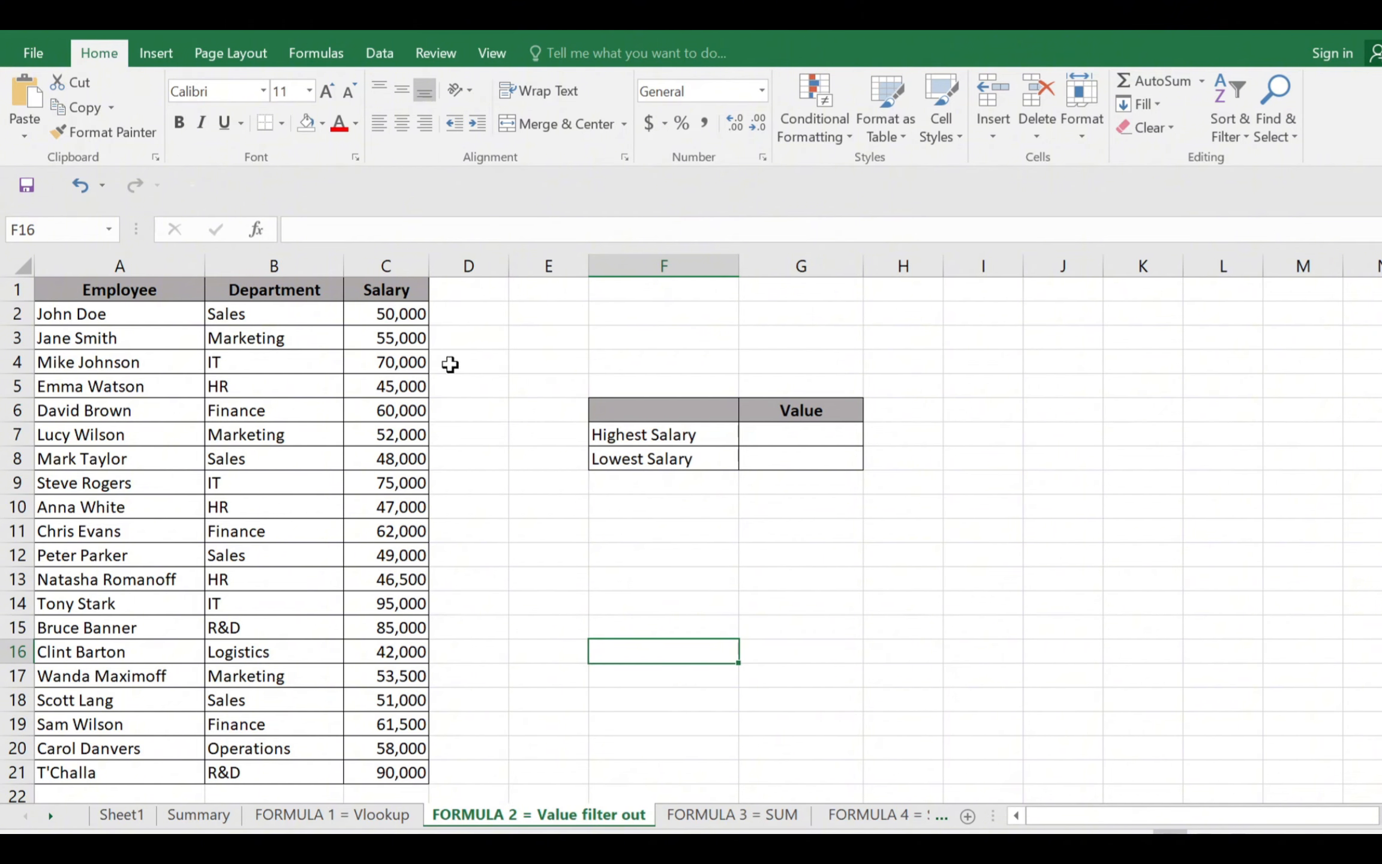
{"action": "left_click", "coordinate": [393, 290]}
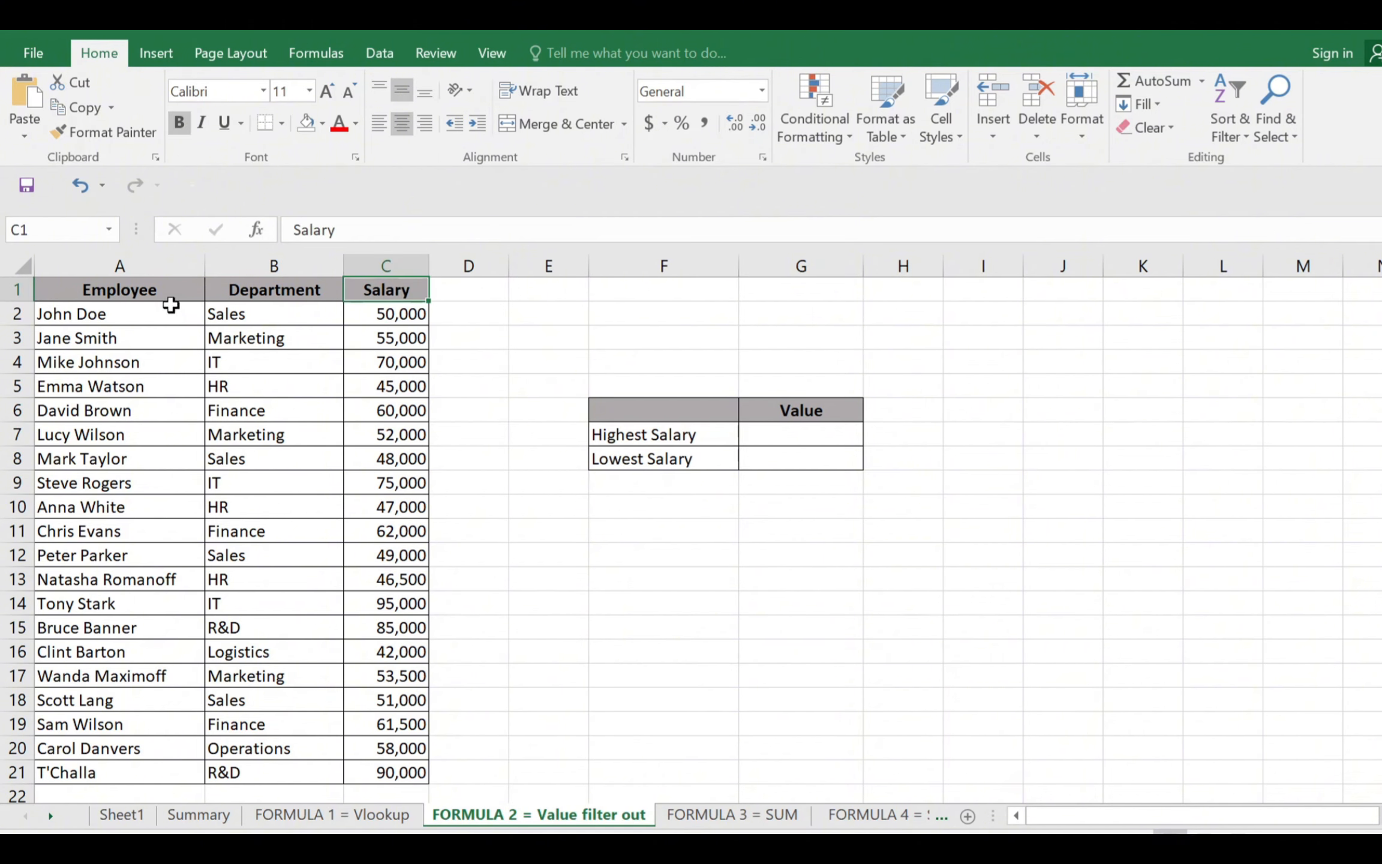
{"action": "left_click_drag", "start_coordinate": [382, 292], "coordinate": [383, 767]}
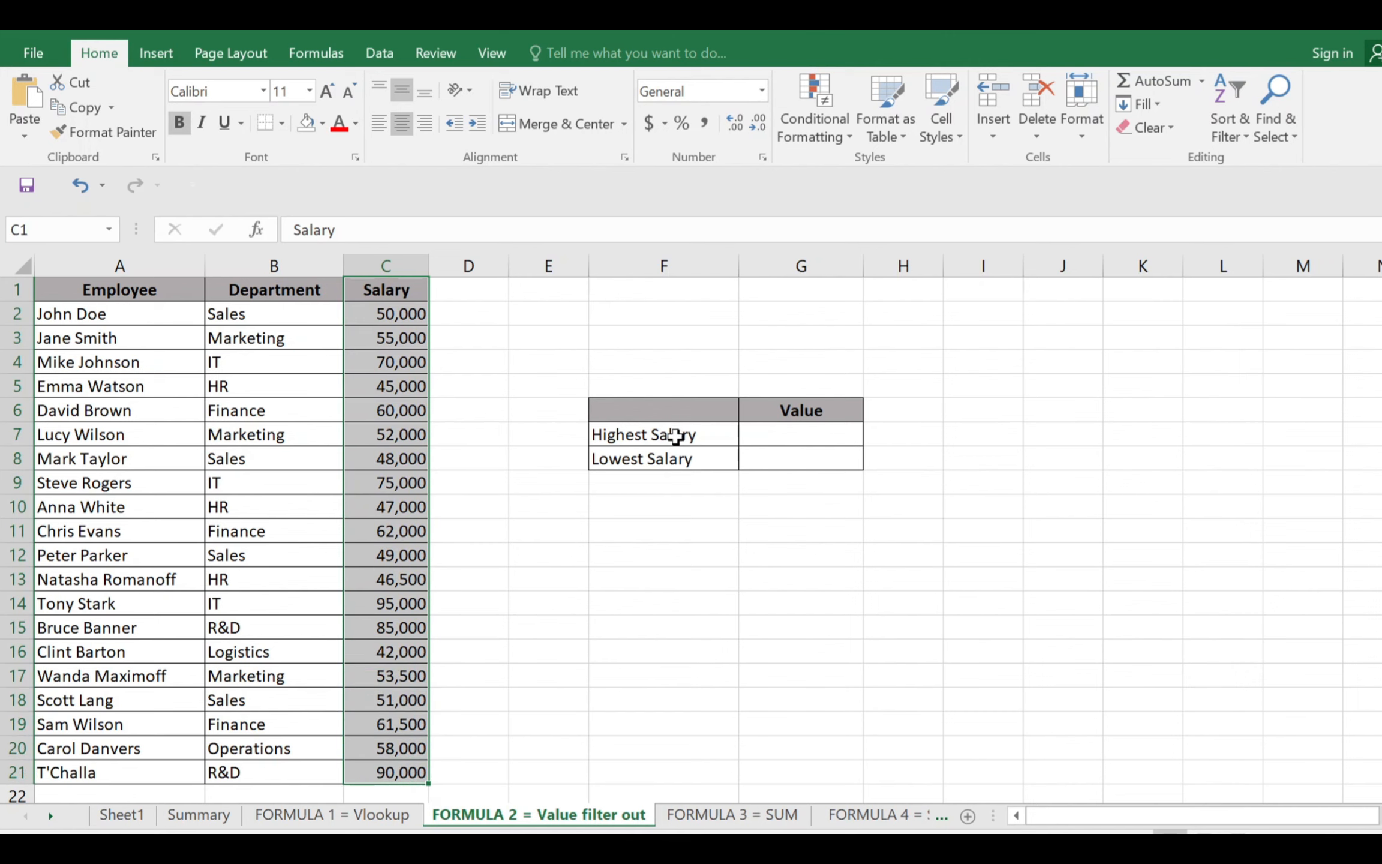
{"action": "left_click_drag", "start_coordinate": [679, 435], "coordinate": [676, 460]}
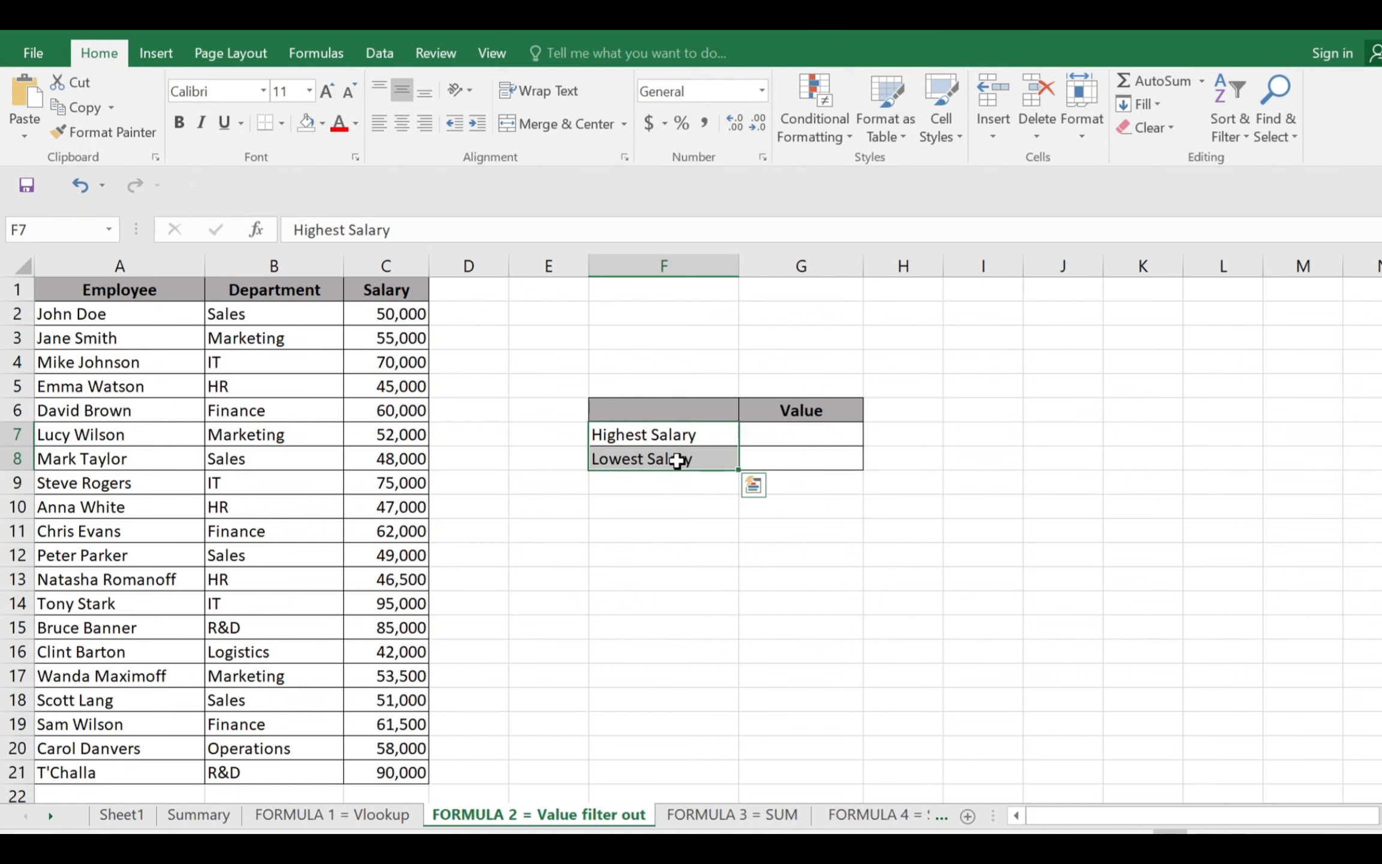
Enter =MAX(C2:C21) in G7 to find the highest salary
{"action": "left_click", "coordinate": [800, 436]}
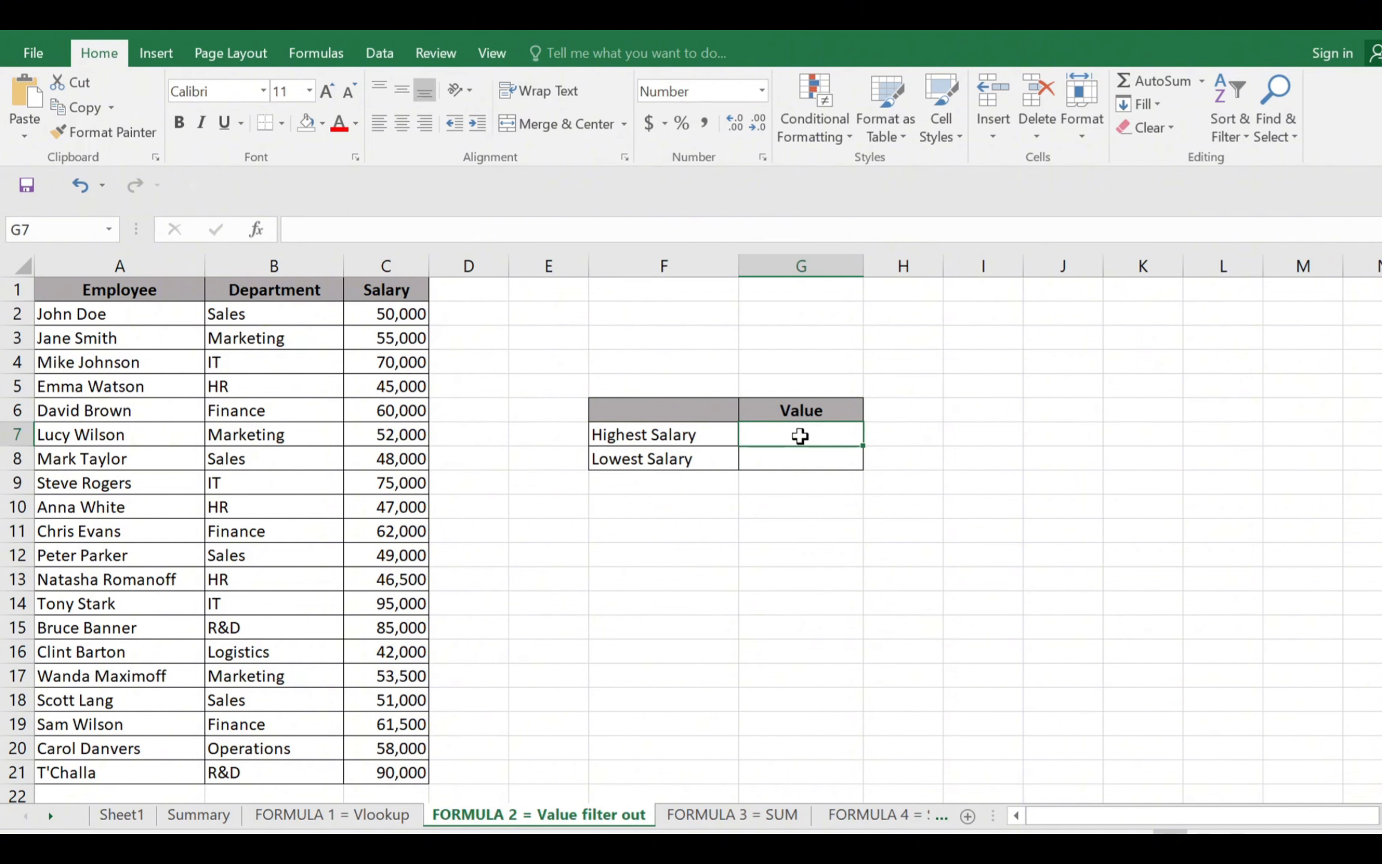
{"action": "type", "text": "=ma"}
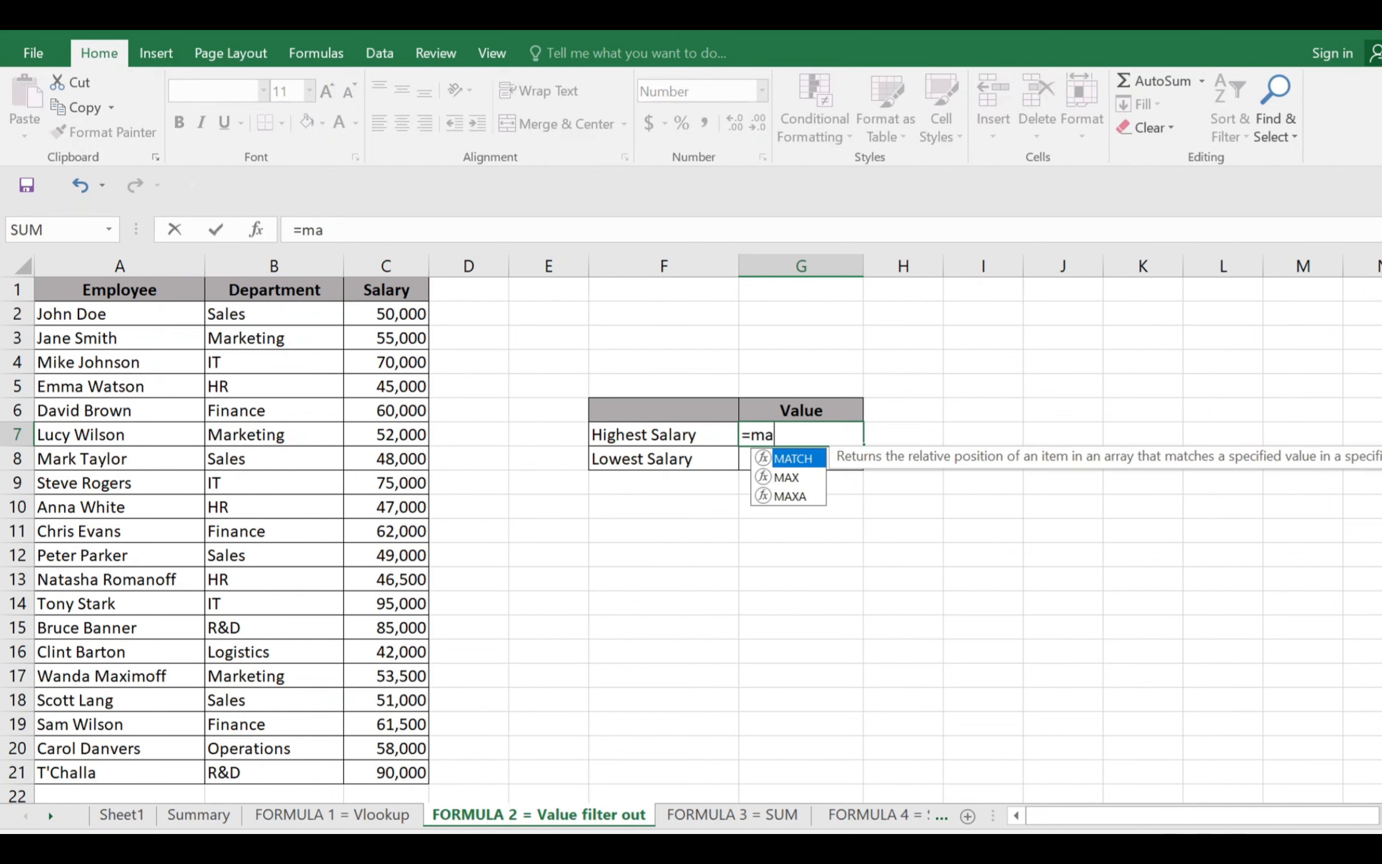
{"action": "type", "text": "x("}
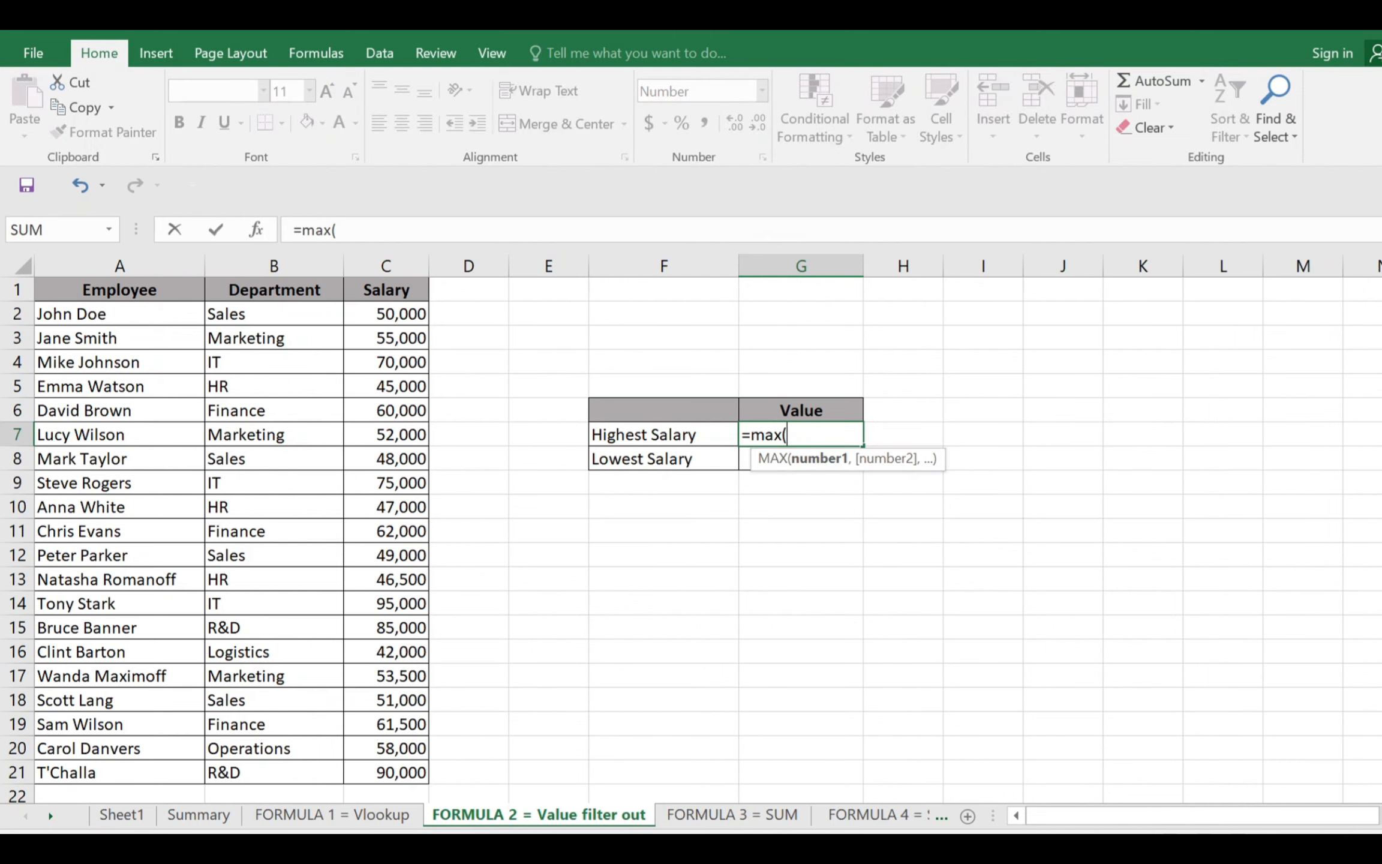
{"action": "left_click_drag", "start_coordinate": [393, 312], "coordinate": [383, 776]}
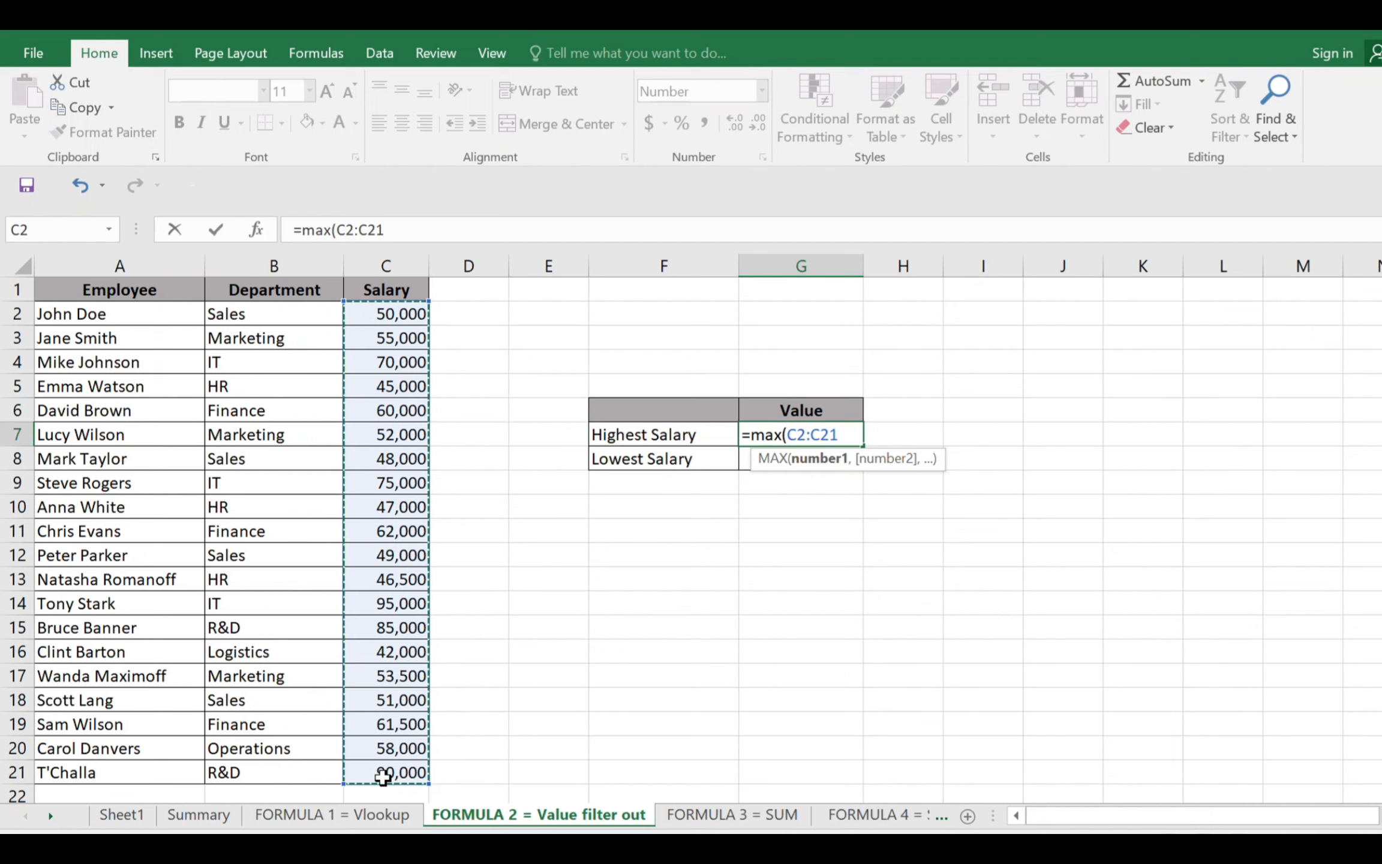
{"action": "type", "text": ")"}
{"action": "key", "text": "Return"}
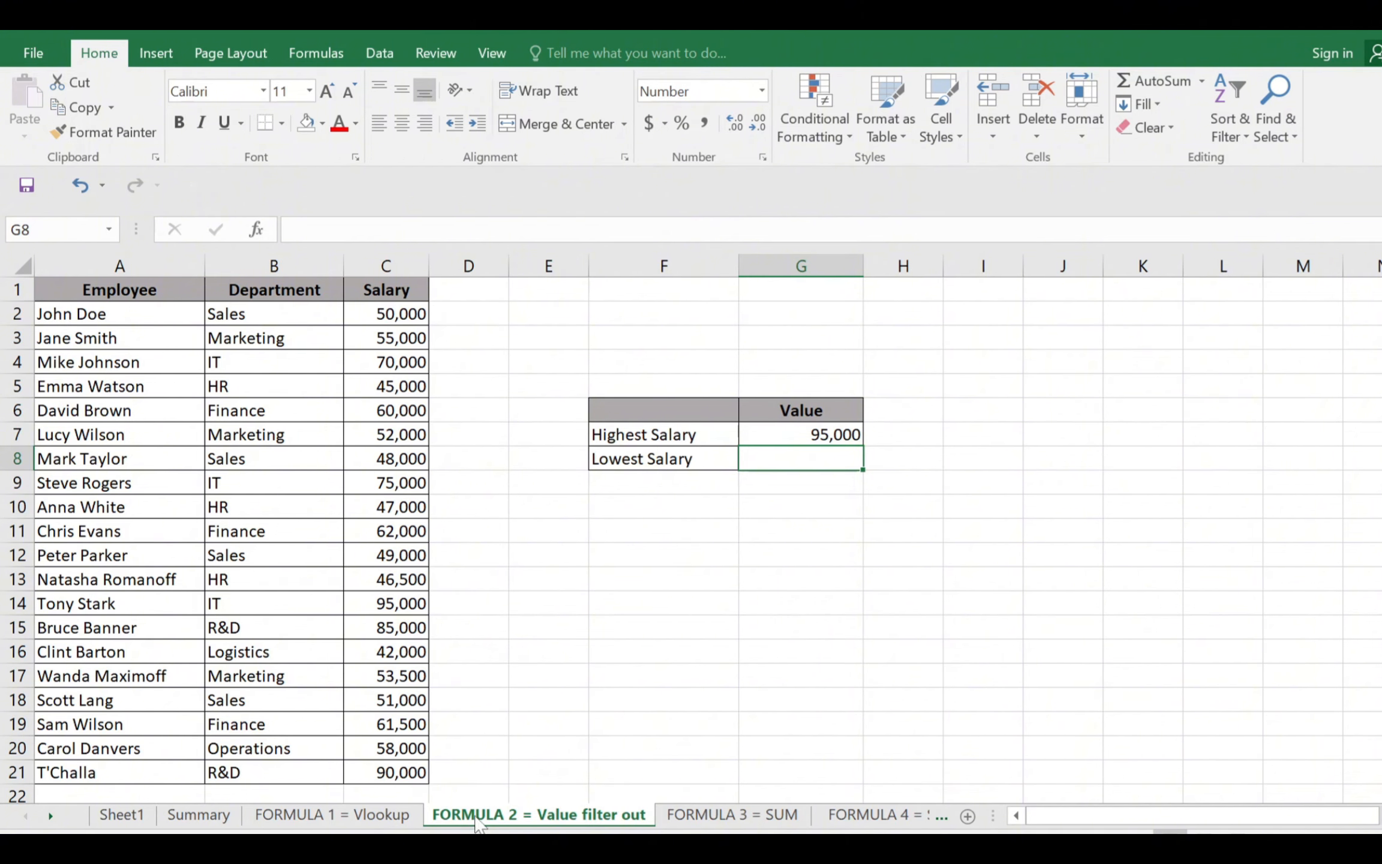
Check the MAX formula in G7 against the salaries in C2:C21
{"action": "left_click", "coordinate": [764, 430]}
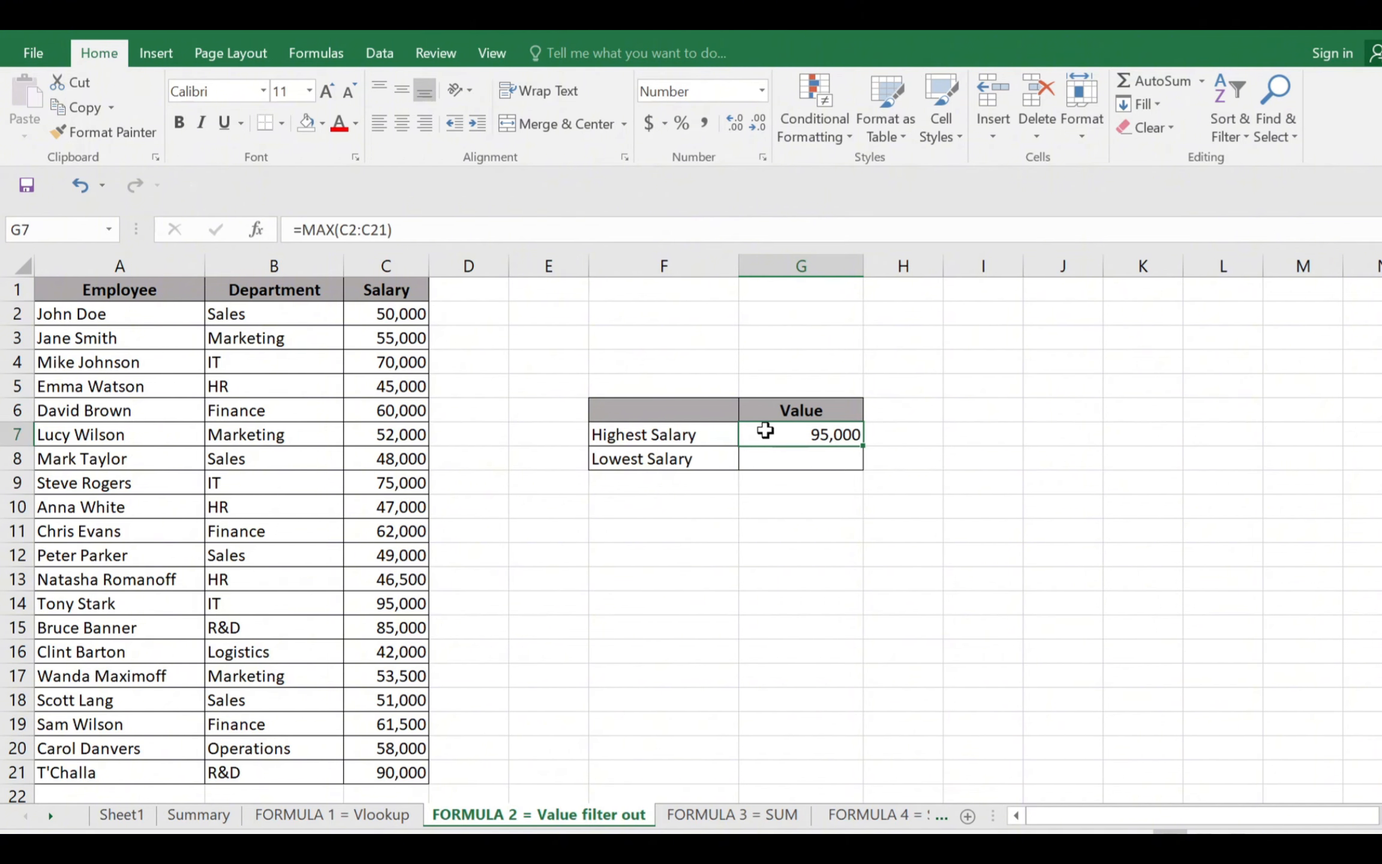
{"action": "left_click", "coordinate": [396, 323]}
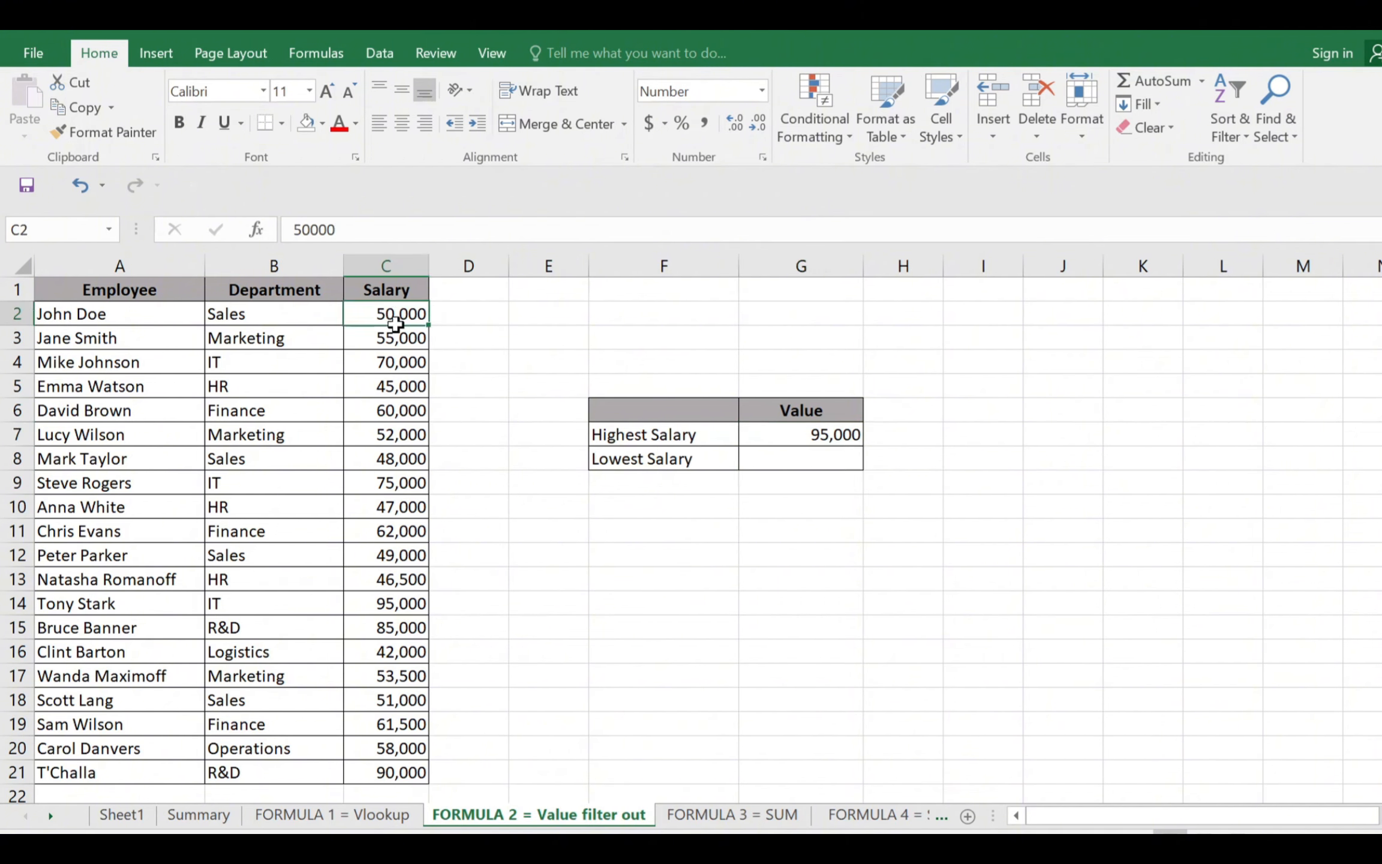
{"action": "left_click_drag", "start_coordinate": [395, 323], "coordinate": [410, 769]}
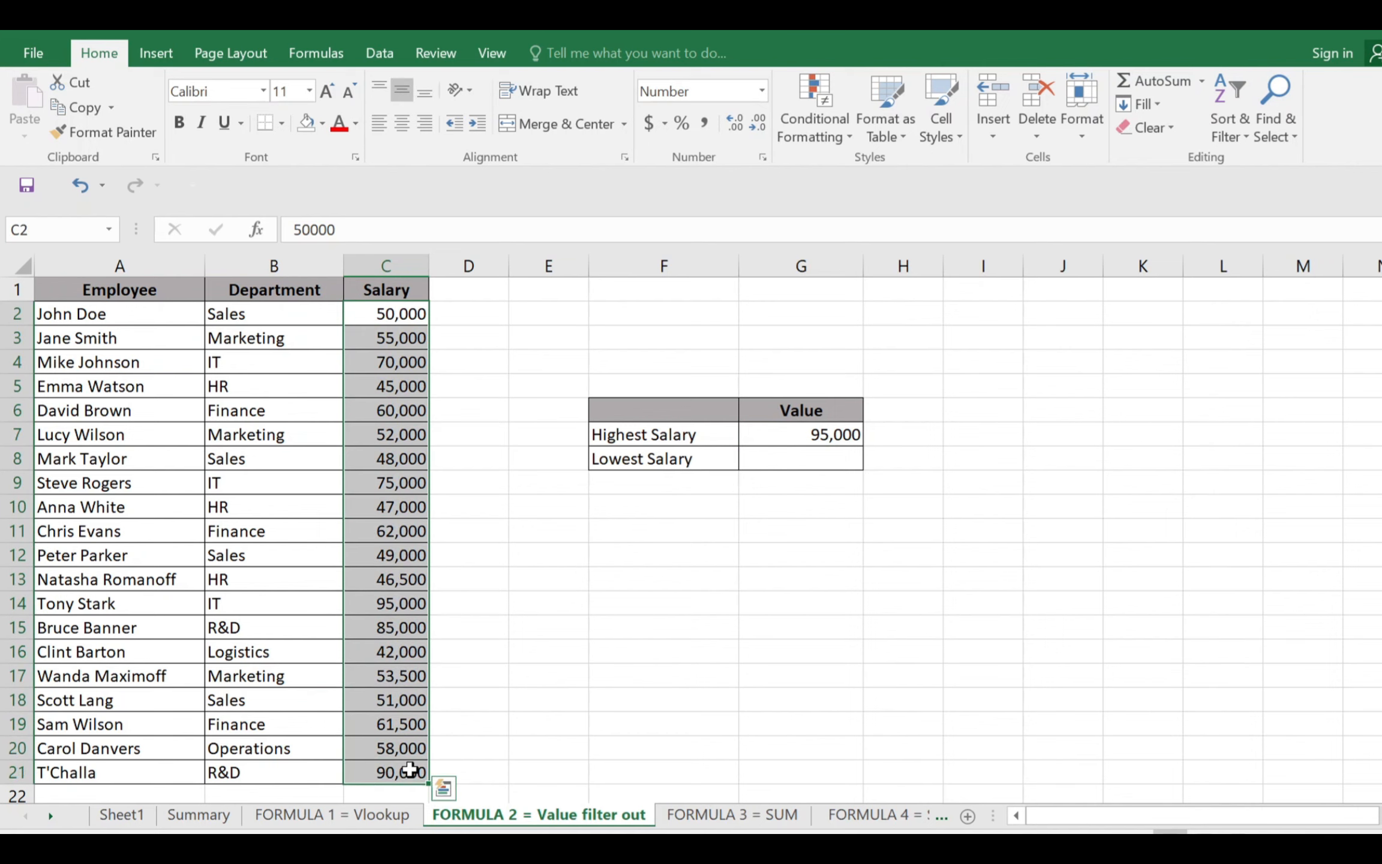
Enter =MIN(C1:C21) in G8 to find the lowest salary
{"action": "left_click", "coordinate": [811, 434]}
{"action": "key", "text": "Down"}
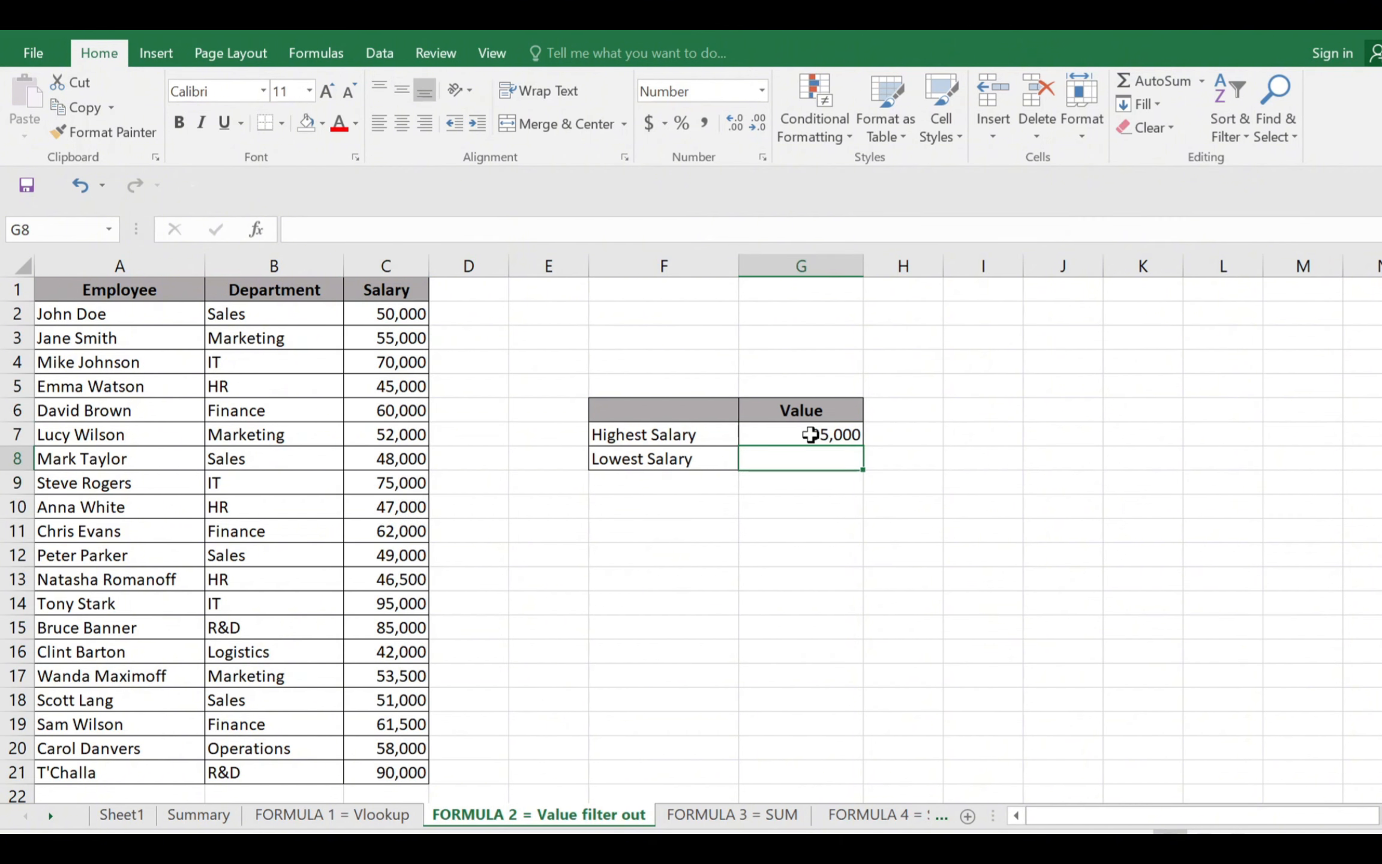
{"action": "type", "text": "=min"}
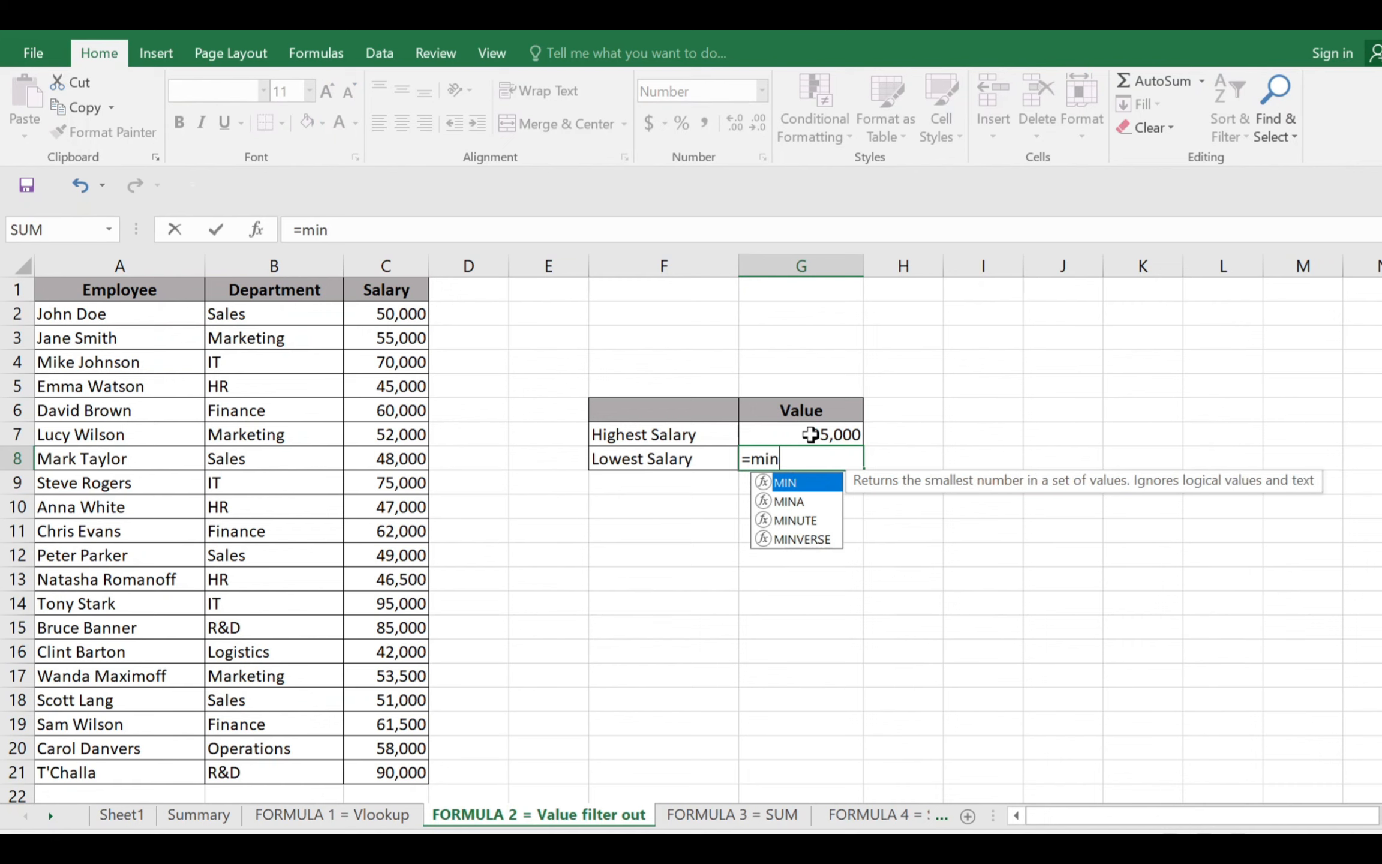
{"action": "type", "text": "("}
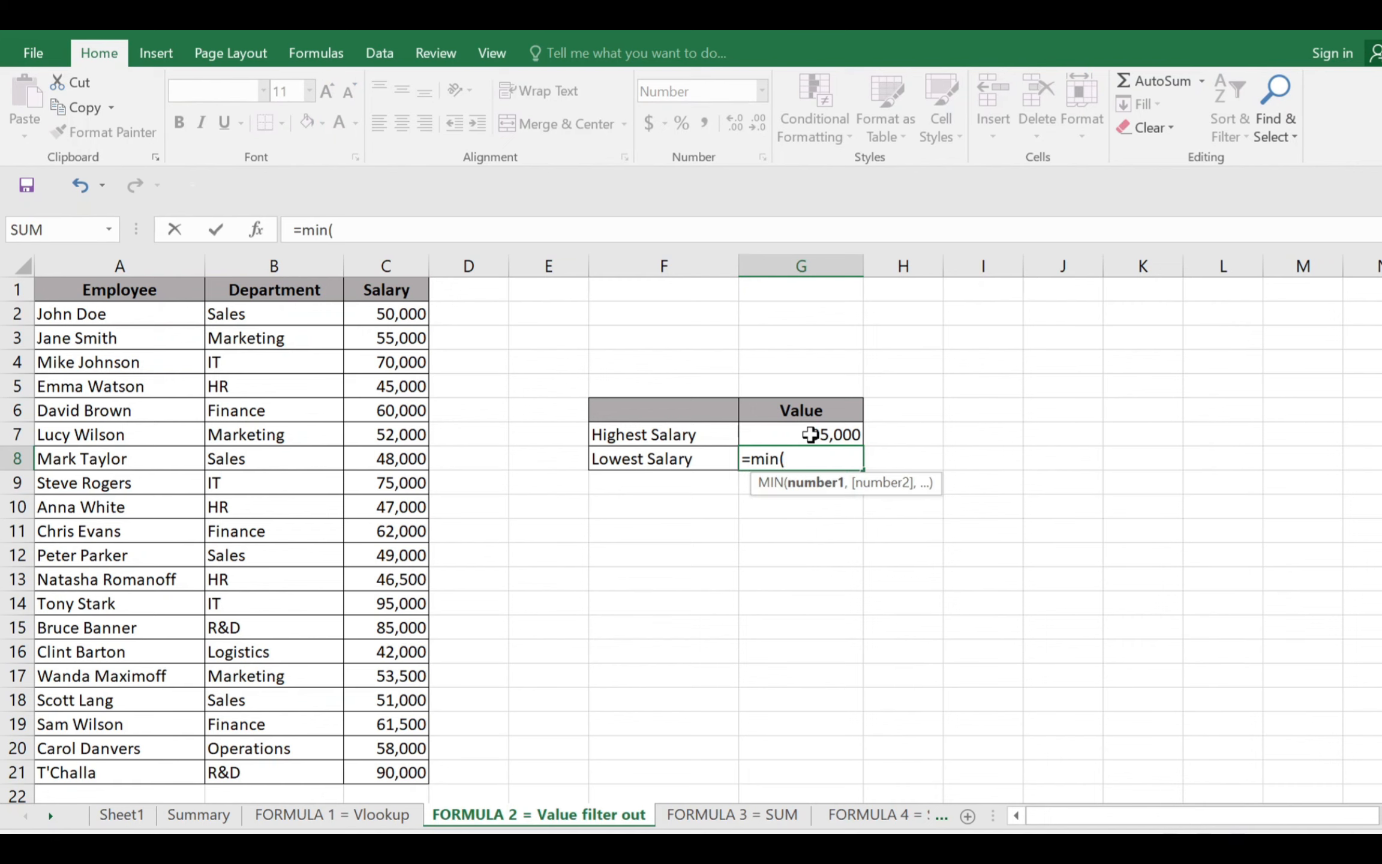
{"action": "left_click_drag", "start_coordinate": [397, 288], "coordinate": [398, 770]}
{"action": "type", "text": ")"}
{"action": "key", "text": "Return"}
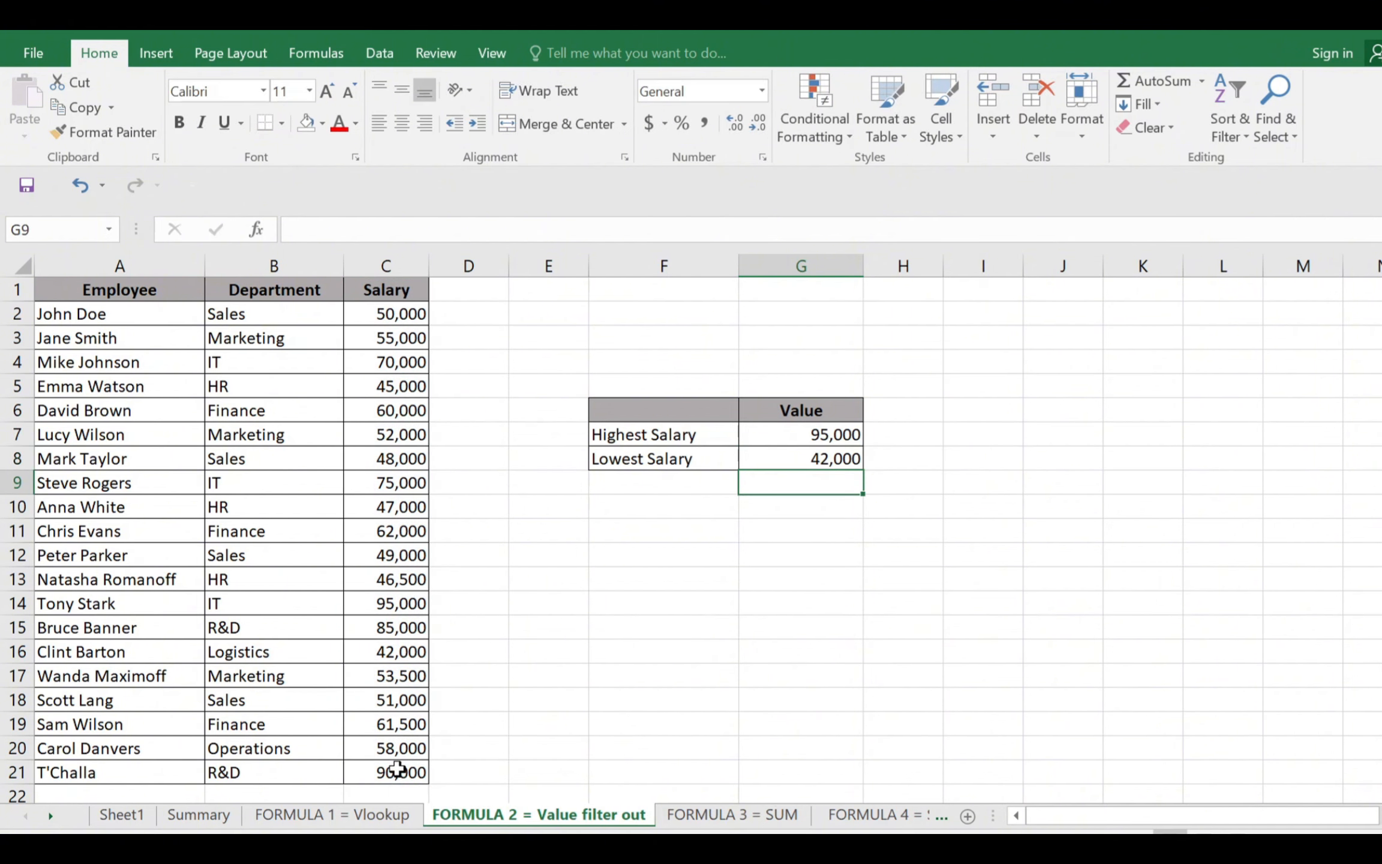
Review the MIN formula in G8, the salary range C1:C21 and both results in G7:G8
{"action": "key", "text": "Up"}
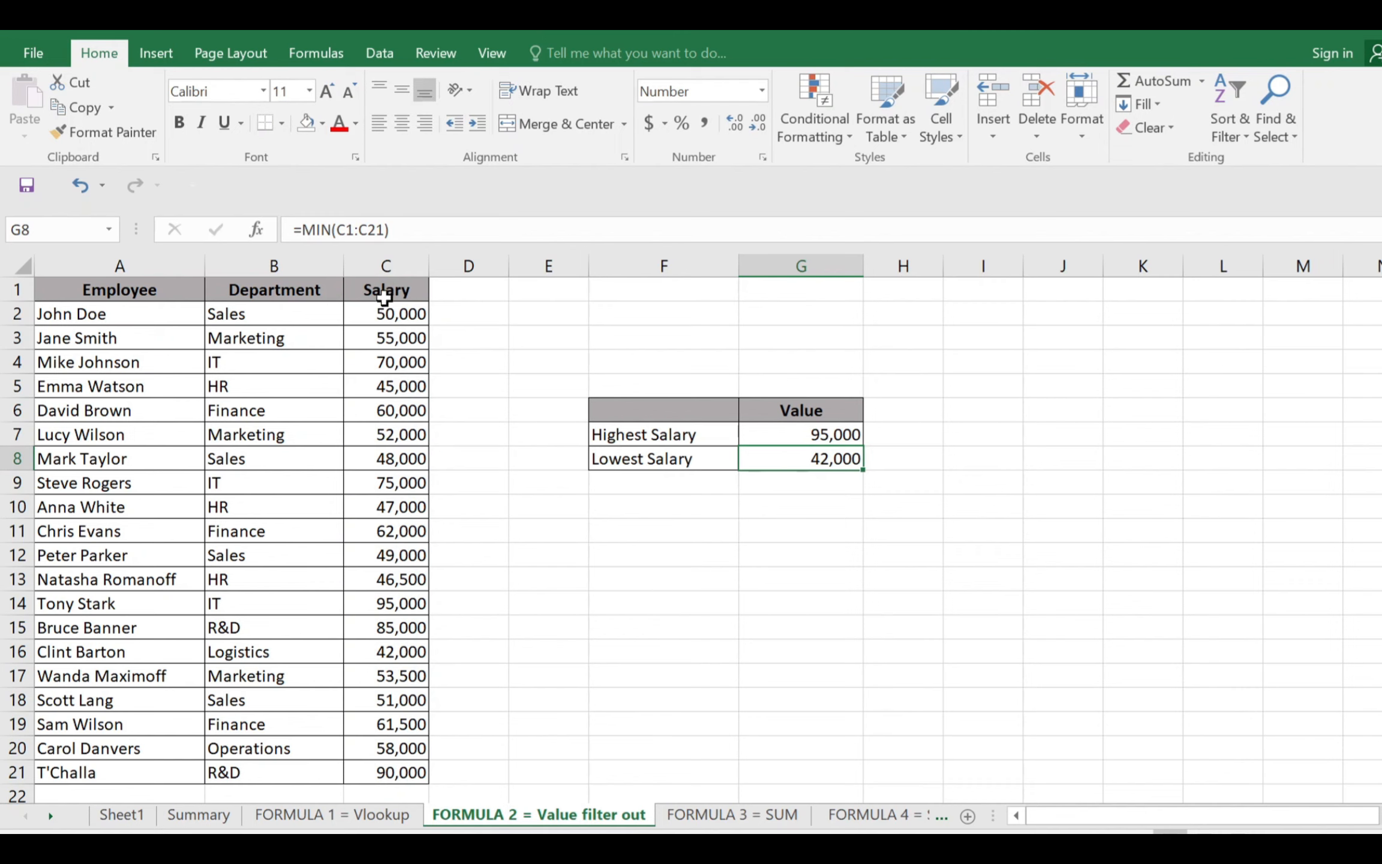
{"action": "left_click_drag", "start_coordinate": [387, 291], "coordinate": [377, 775]}
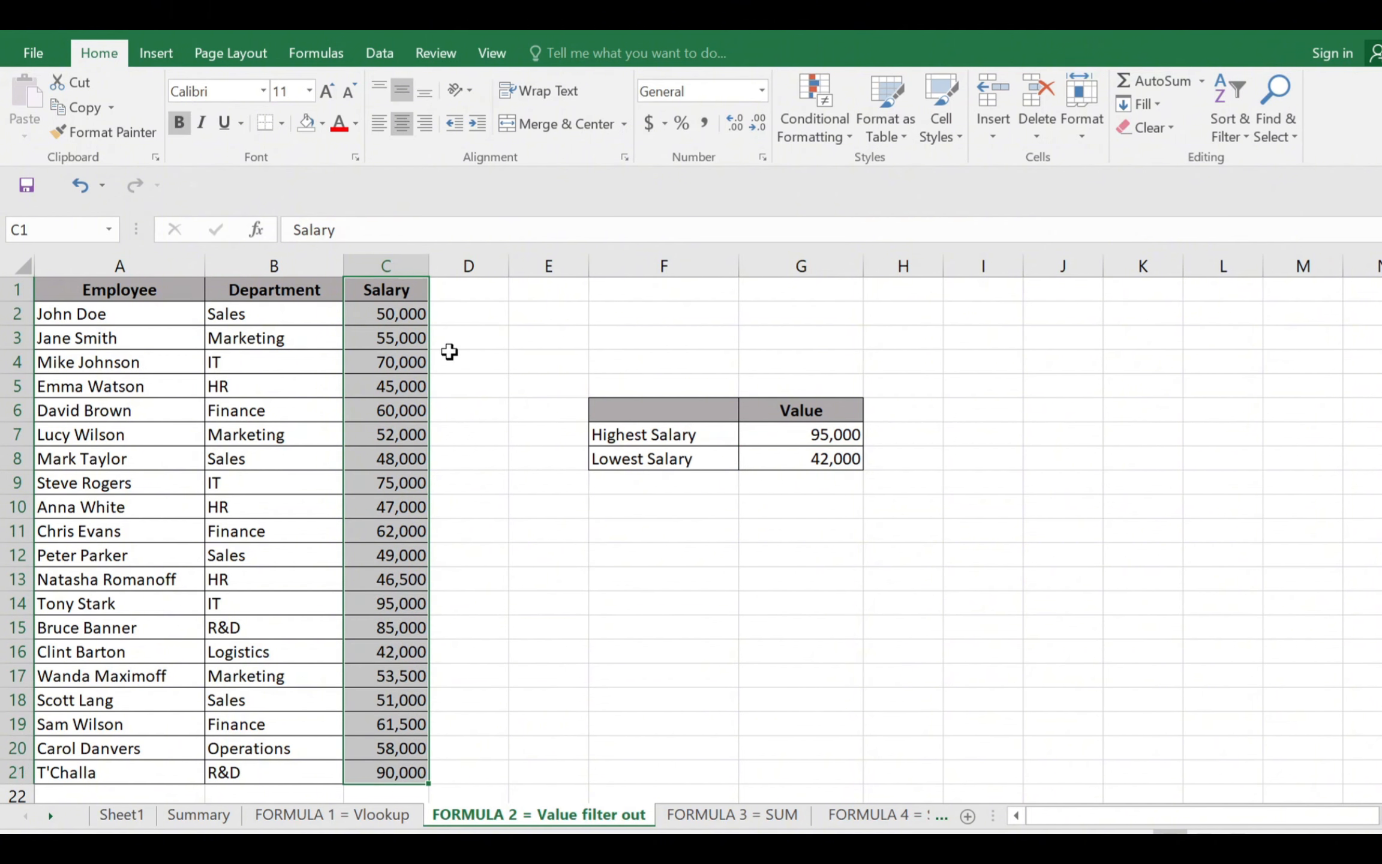
{"action": "left_click", "coordinate": [834, 436]}
{"action": "left_click_drag", "start_coordinate": [836, 437], "coordinate": [833, 458]}
Label the highest and lowest salary results by entering Max in H7 and Min in H8
{"action": "left_click", "coordinate": [907, 426]}
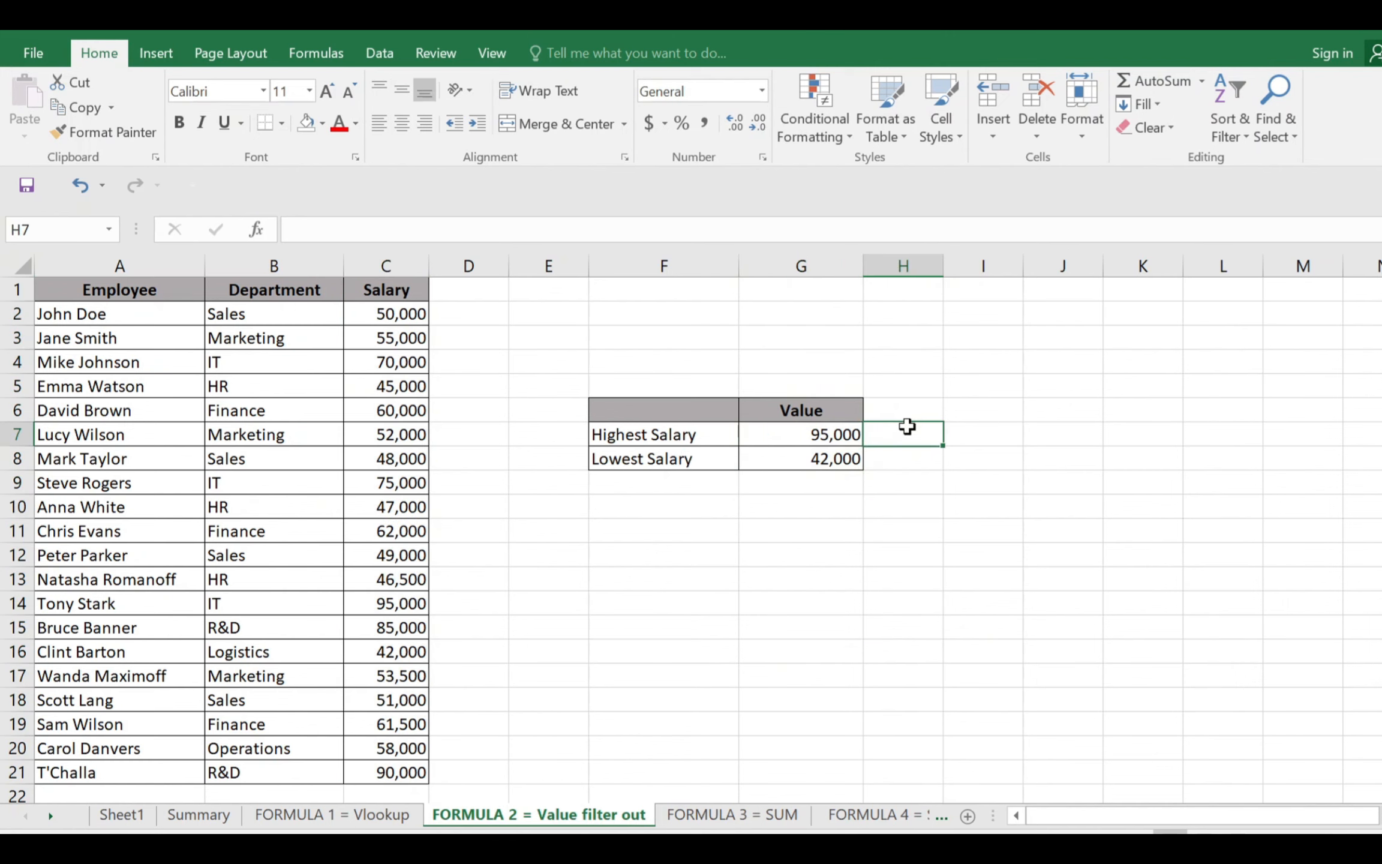
{"action": "type", "text": "Max"}
{"action": "key", "text": "Return"}
{"action": "type", "text": "Mi"}
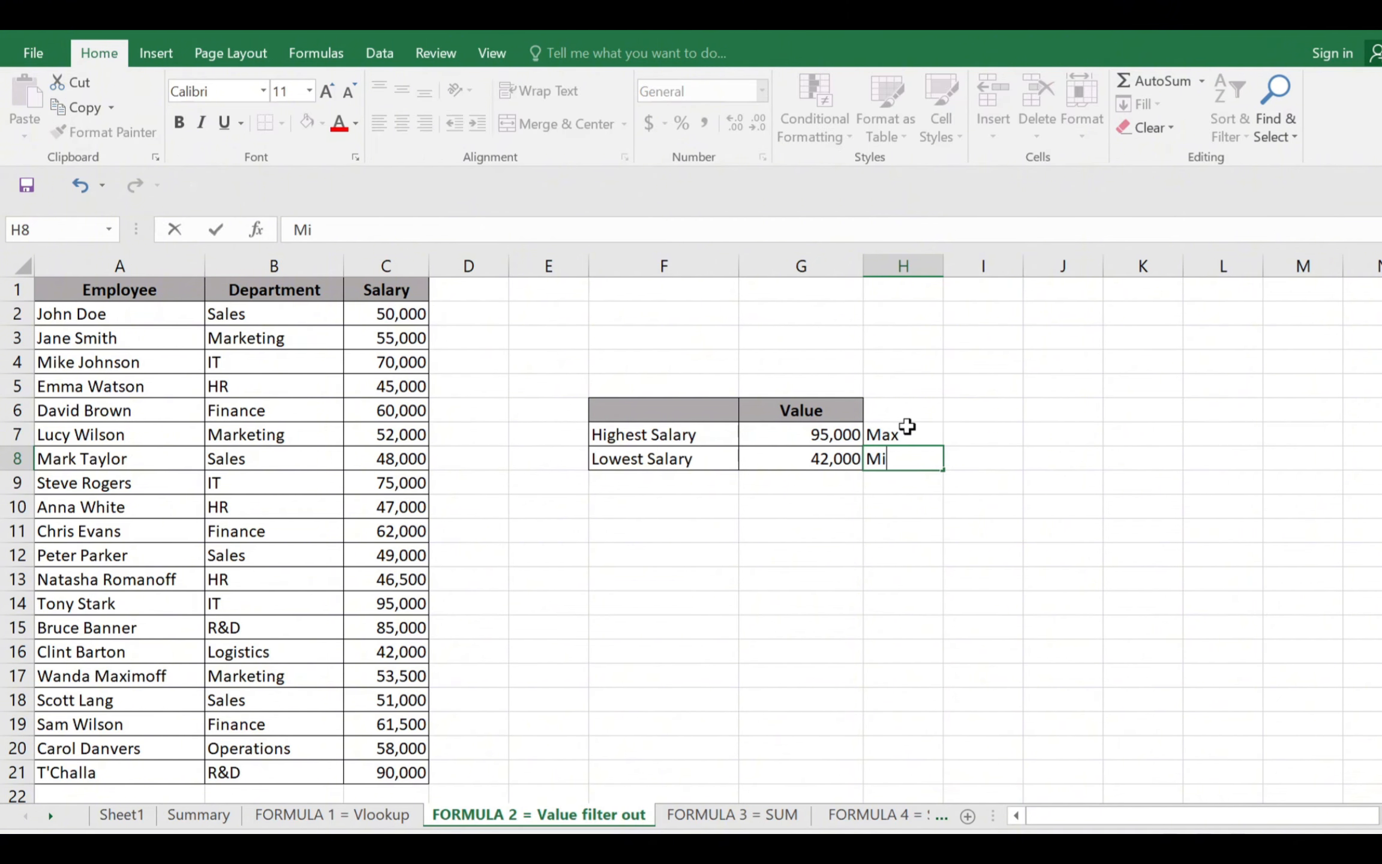
{"action": "type", "text": "n"}
{"action": "key", "text": "Return"}
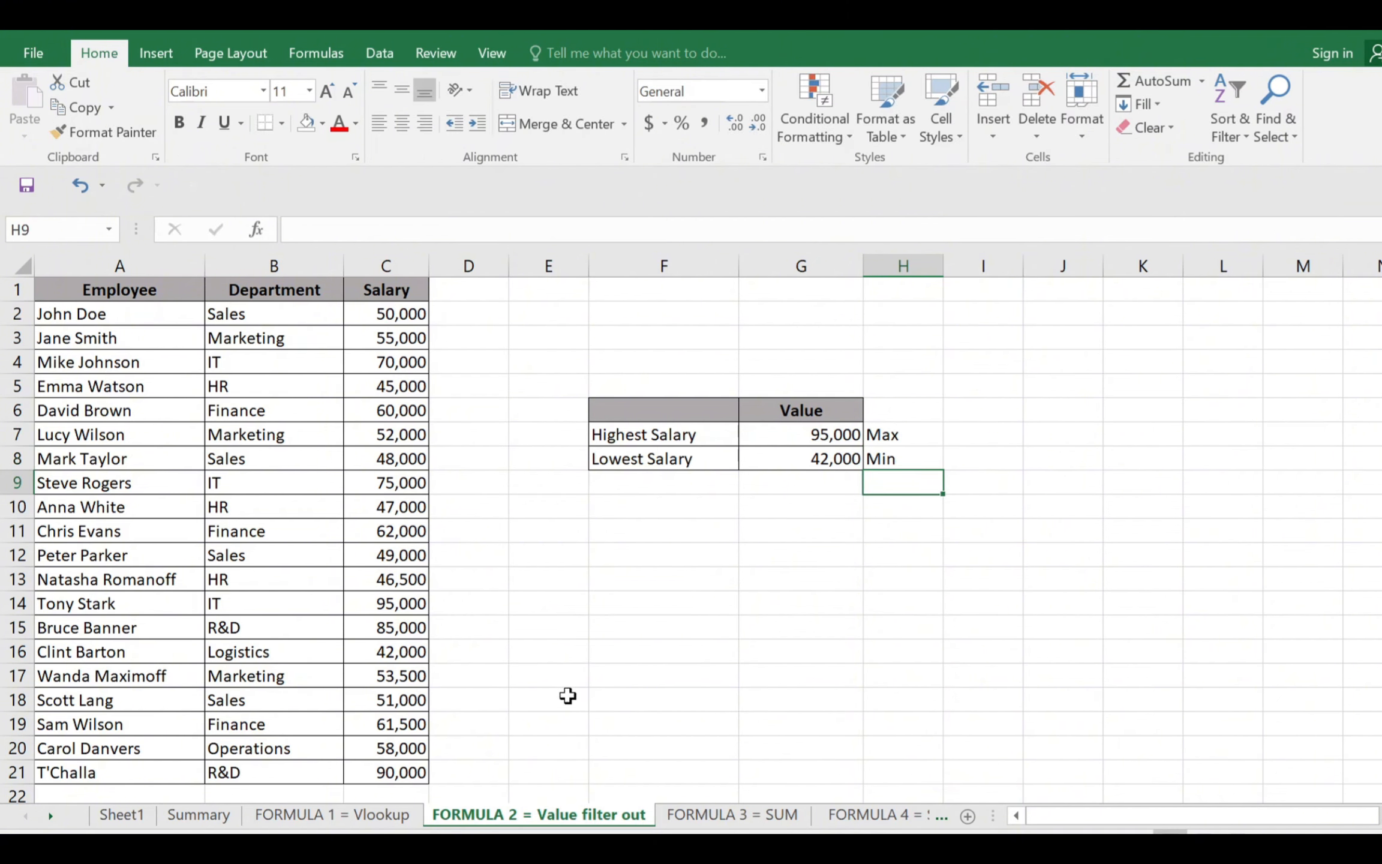
On the FORMULA 3 = SUM sheet, total the Maths marks in B8 with a SUM formula
{"action": "left_click", "coordinate": [722, 816]}
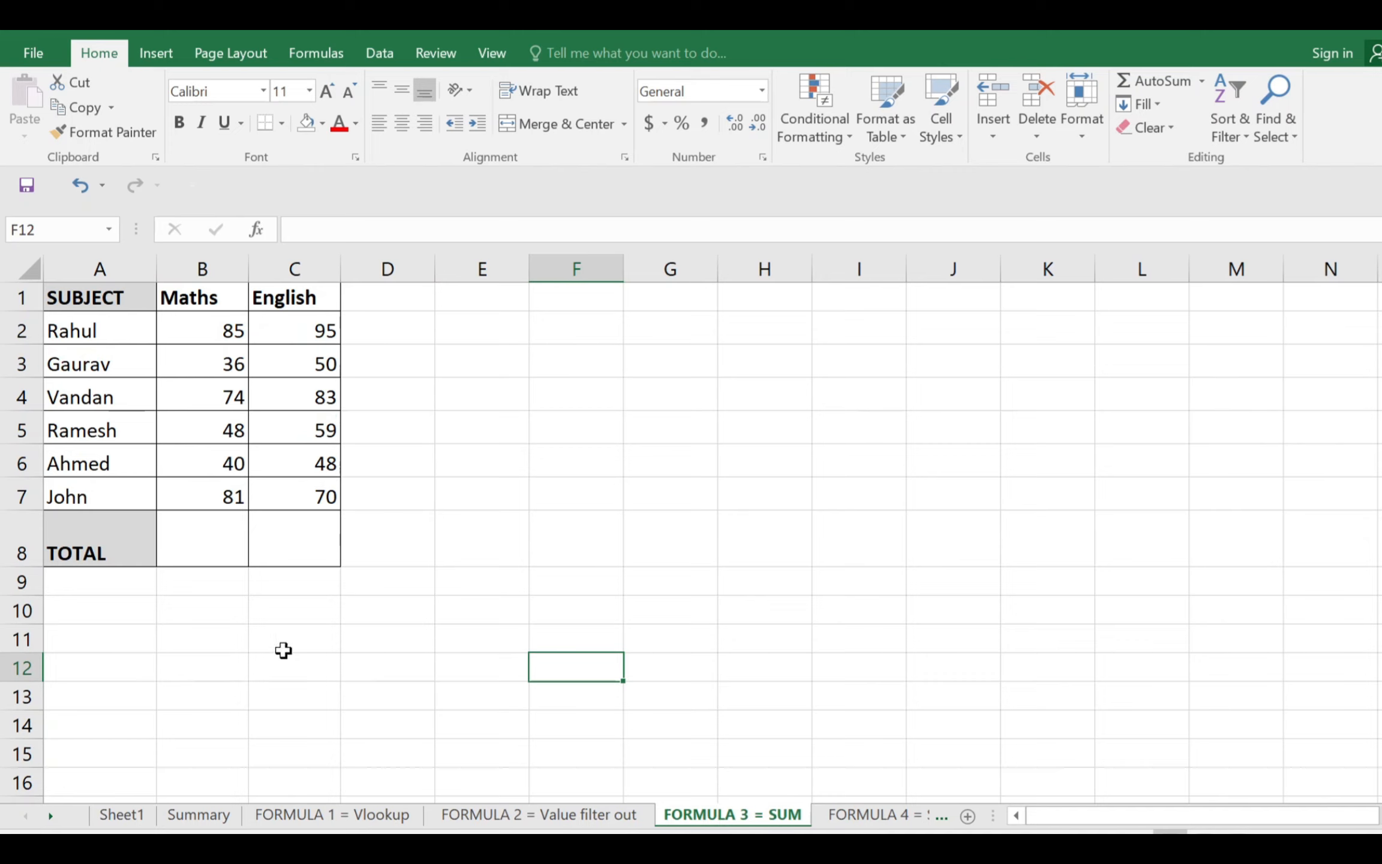
{"action": "left_click", "coordinate": [192, 545]}
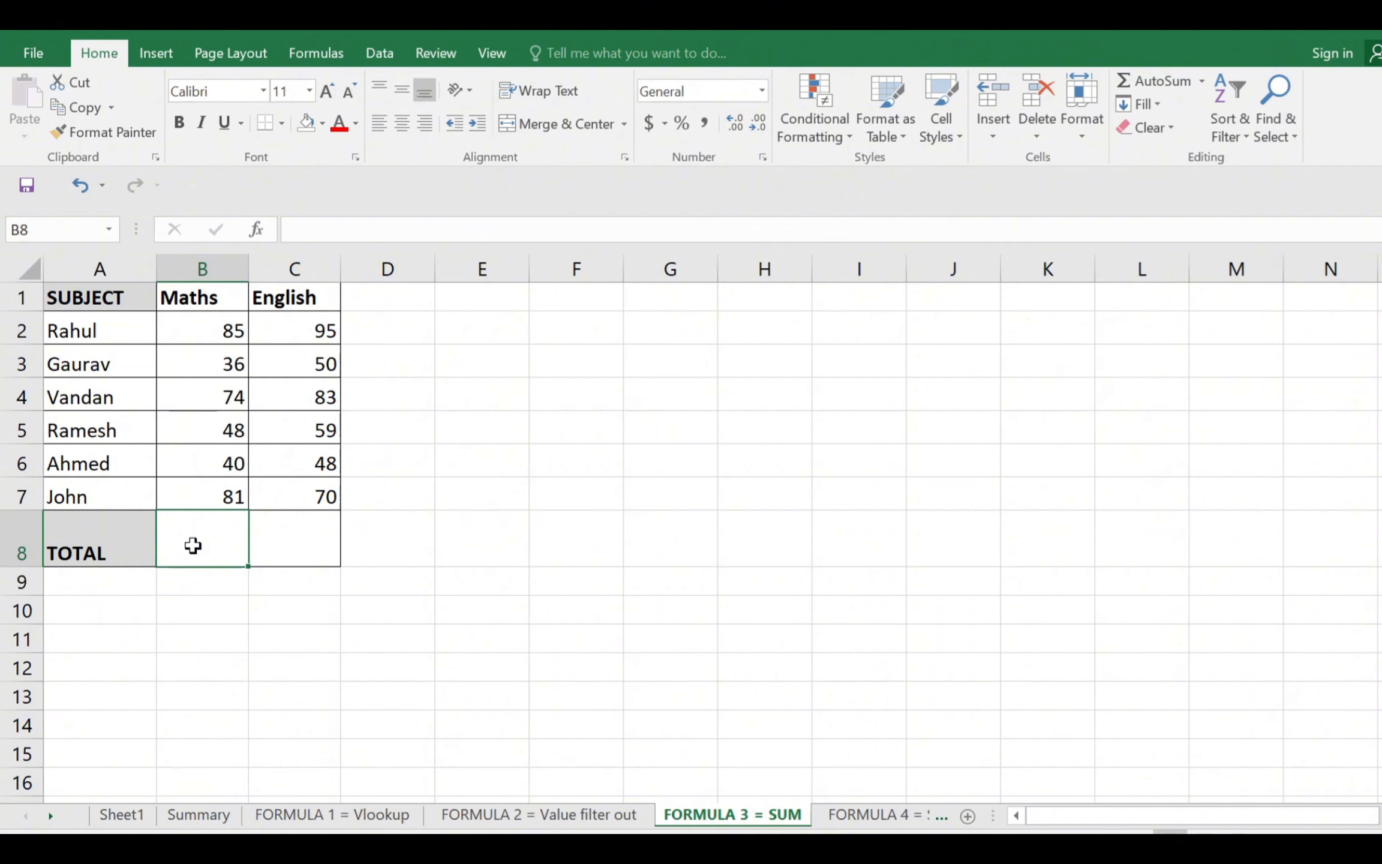
{"action": "key", "text": "ctrl+Up"}
{"action": "key", "text": "ctrl+Up"}
{"action": "key", "text": "ctrl+shift+Down"}
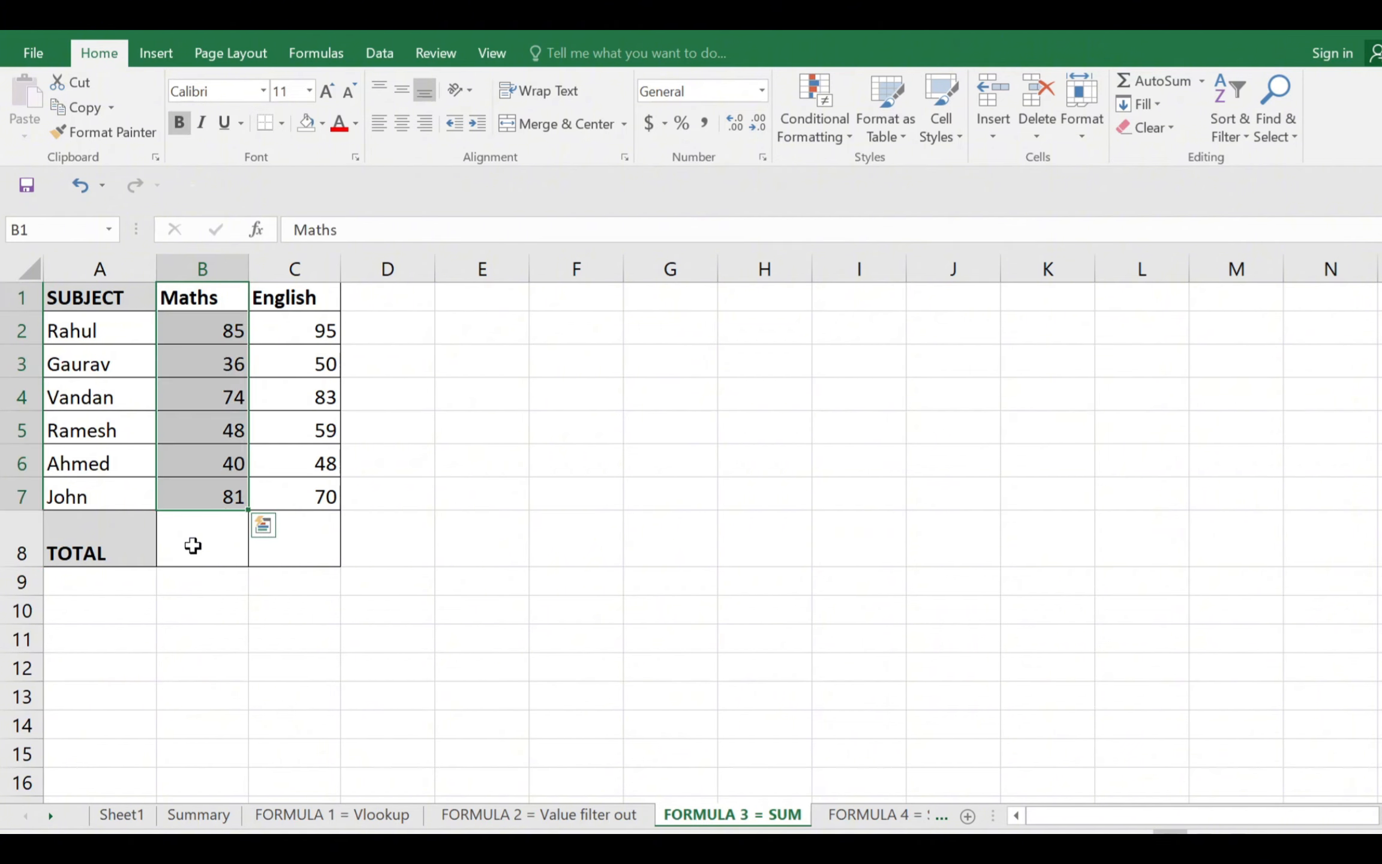
{"action": "key", "text": "ctrl+Down"}
{"action": "left_click", "coordinate": [193, 545]}
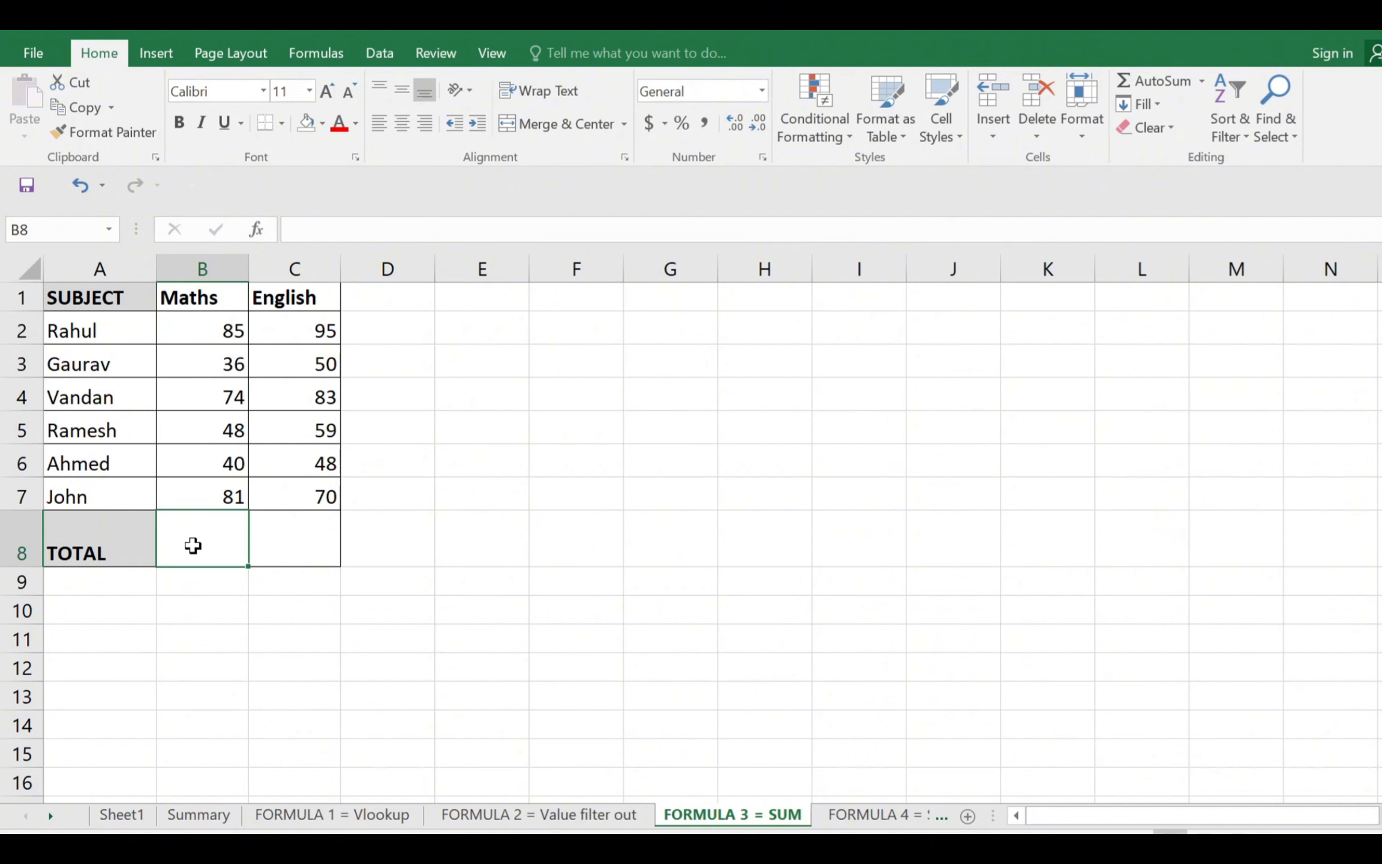
{"action": "type", "text": "=sum"}
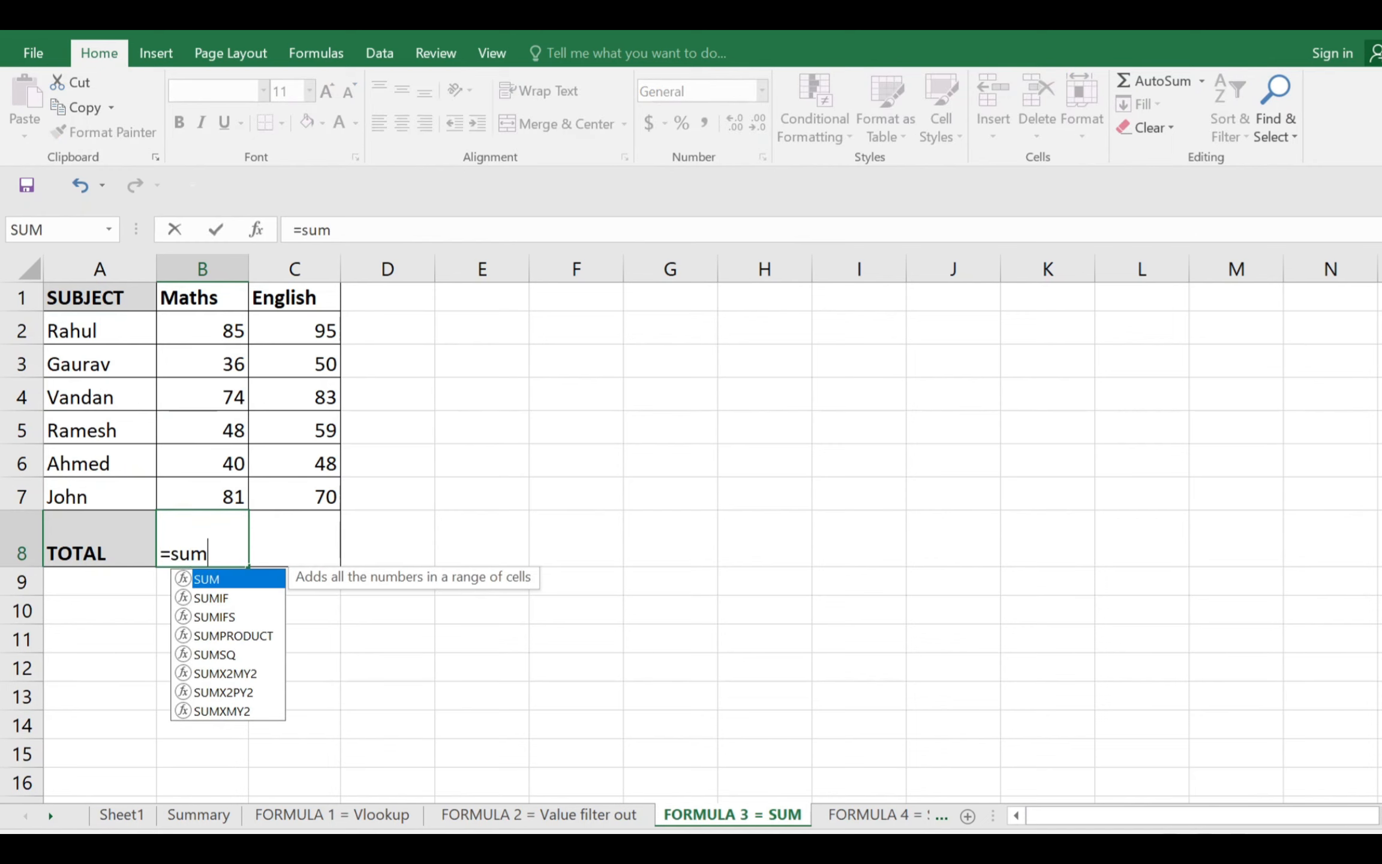
{"action": "type", "text": "("}
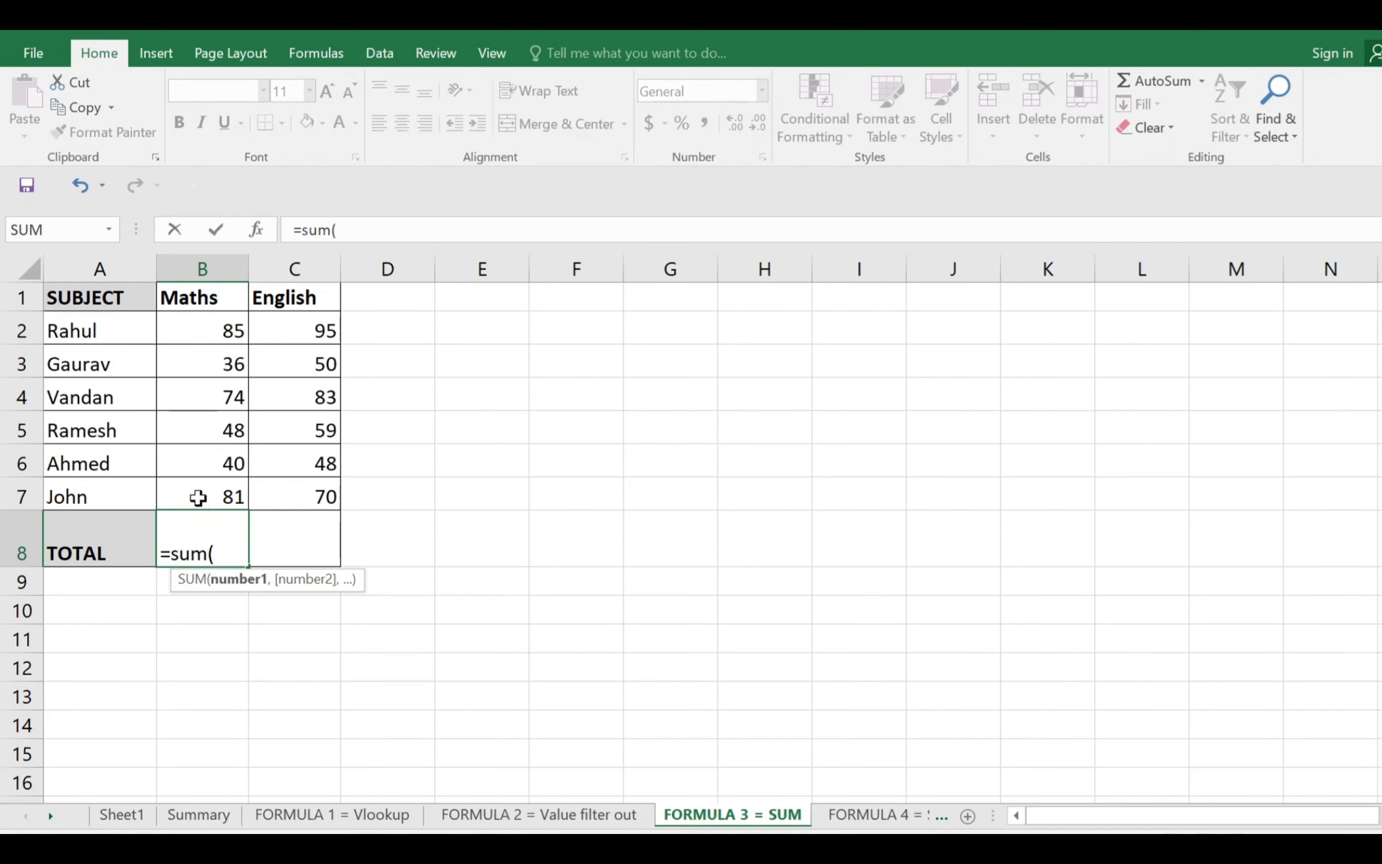
{"action": "left_click_drag", "start_coordinate": [237, 297], "coordinate": [311, 487]}
{"action": "key", "text": "Return"}
{"action": "key", "text": "Up"}
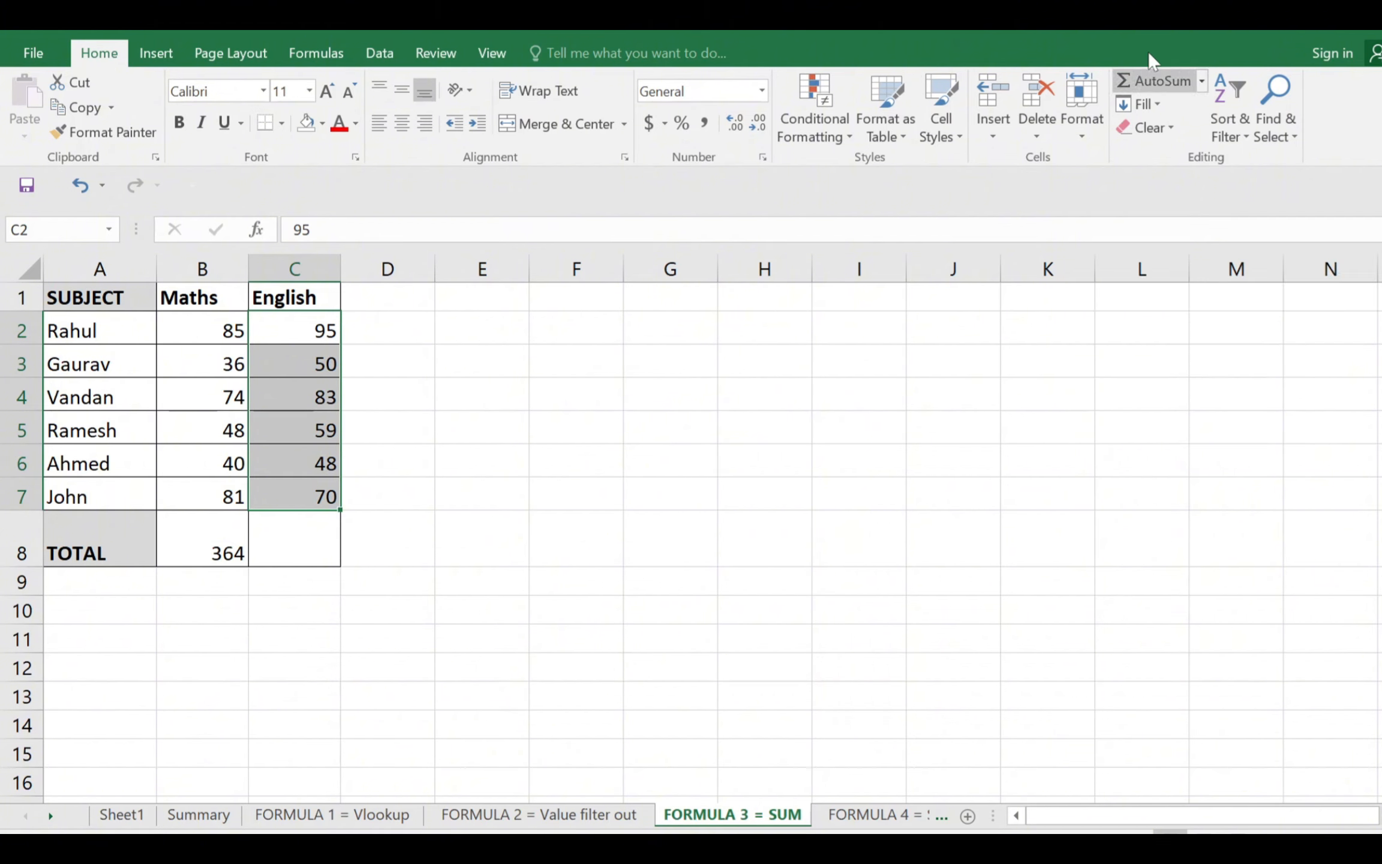
Use AutoSum on the English marks in C2:C7 to produce the total in C8, and check its formula
{"action": "left_click", "coordinate": [1151, 83]}
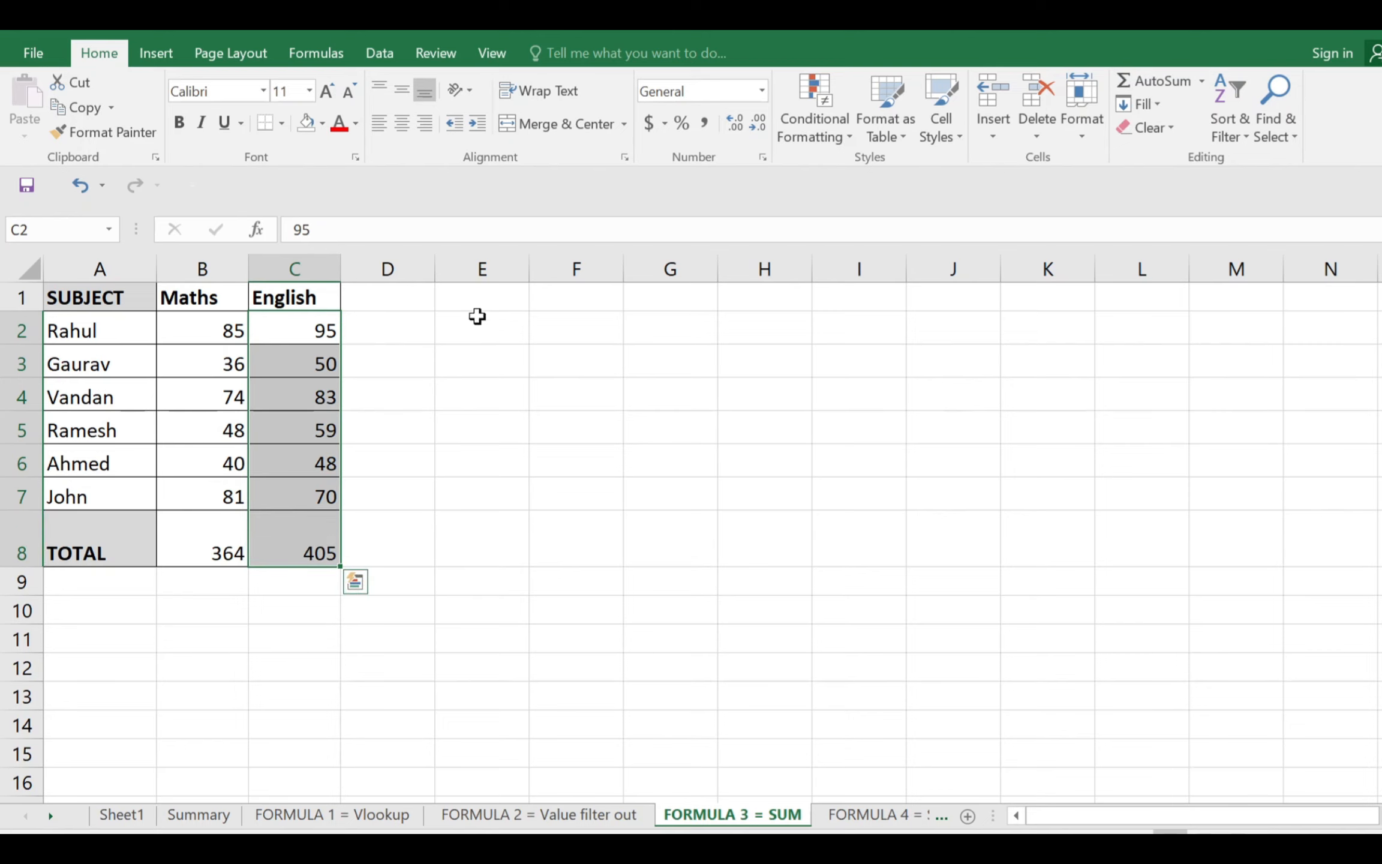
{"action": "left_click", "coordinate": [293, 525]}
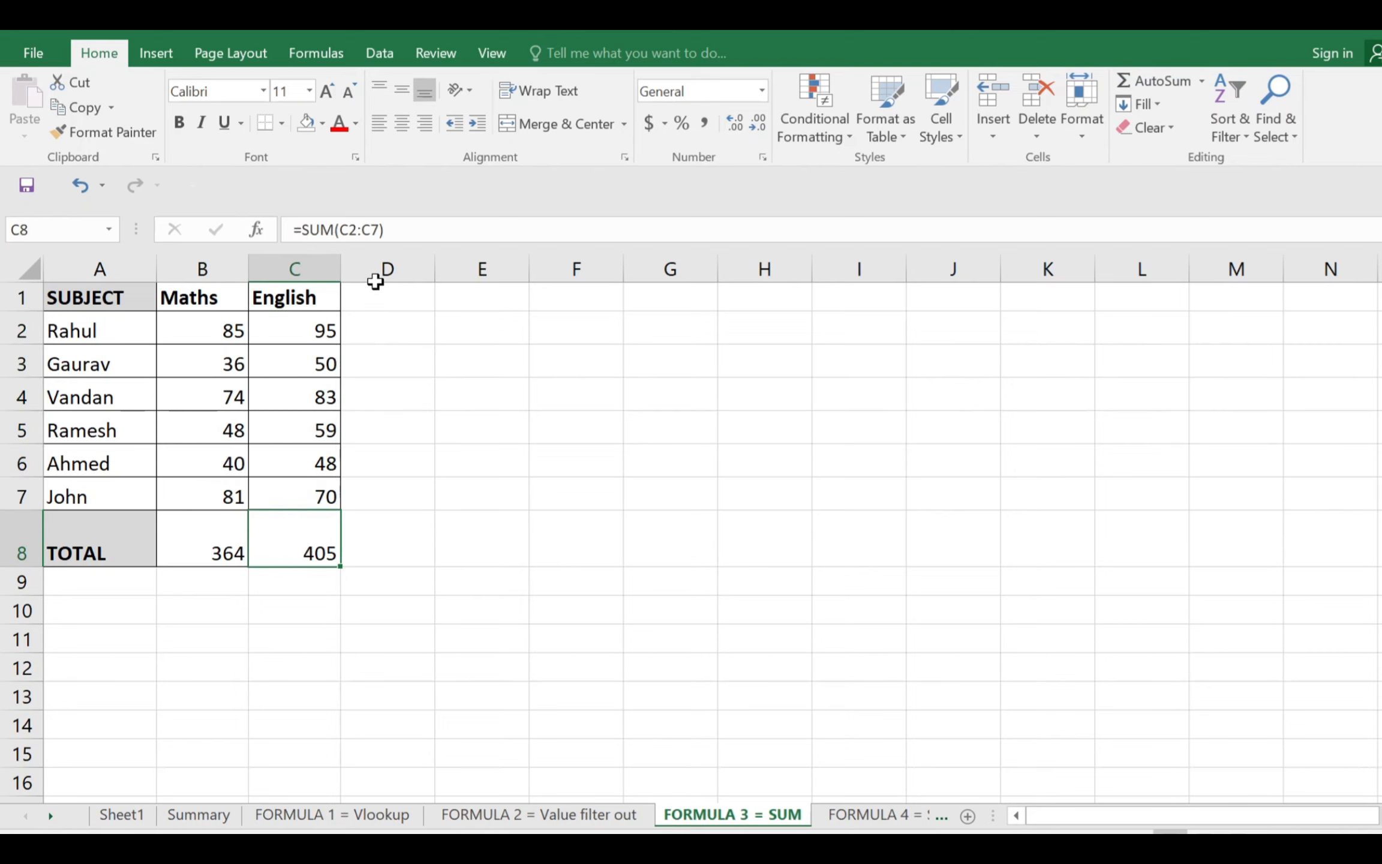
{"action": "left_click", "coordinate": [384, 230]}
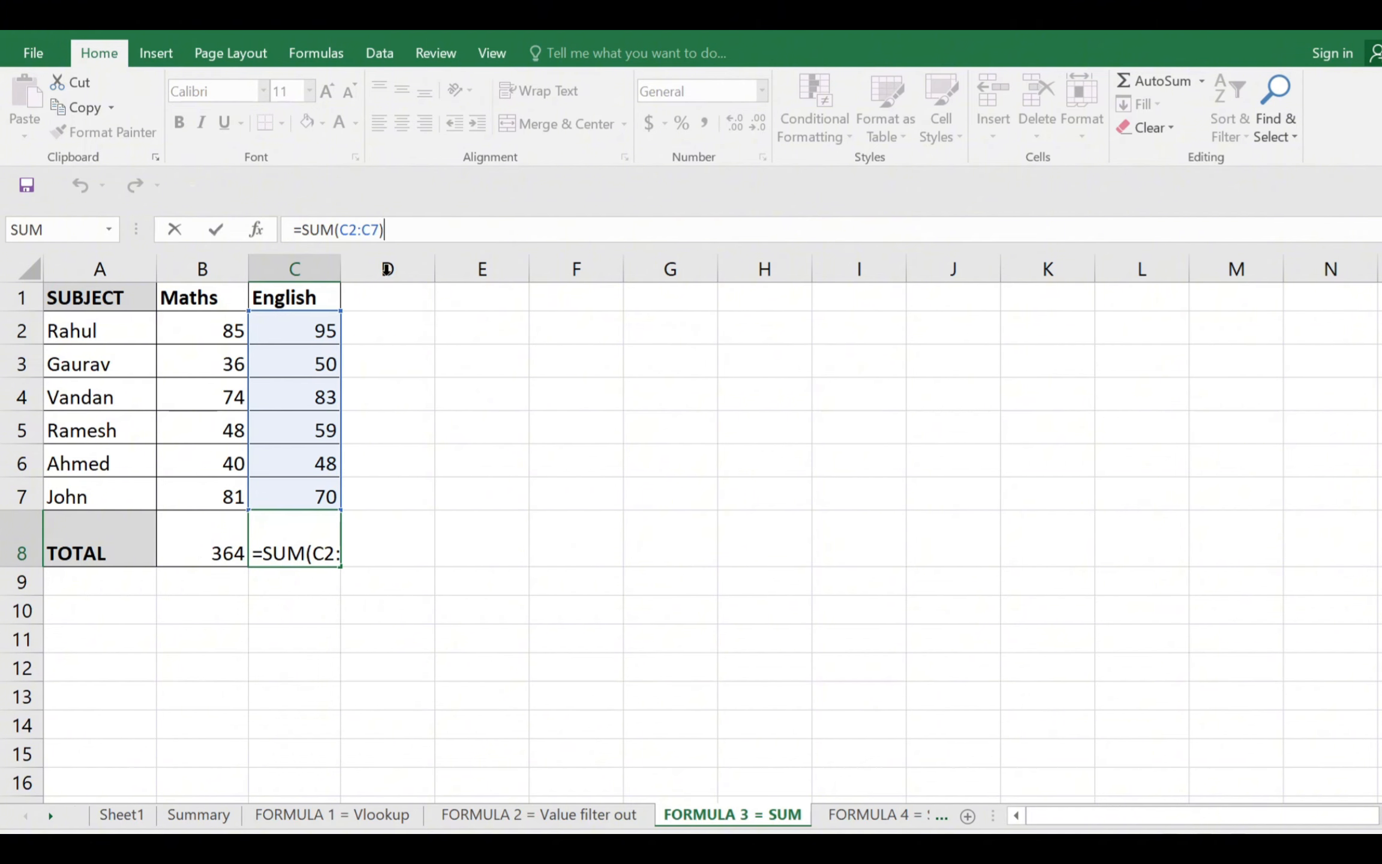
{"action": "key", "text": "Escape"}
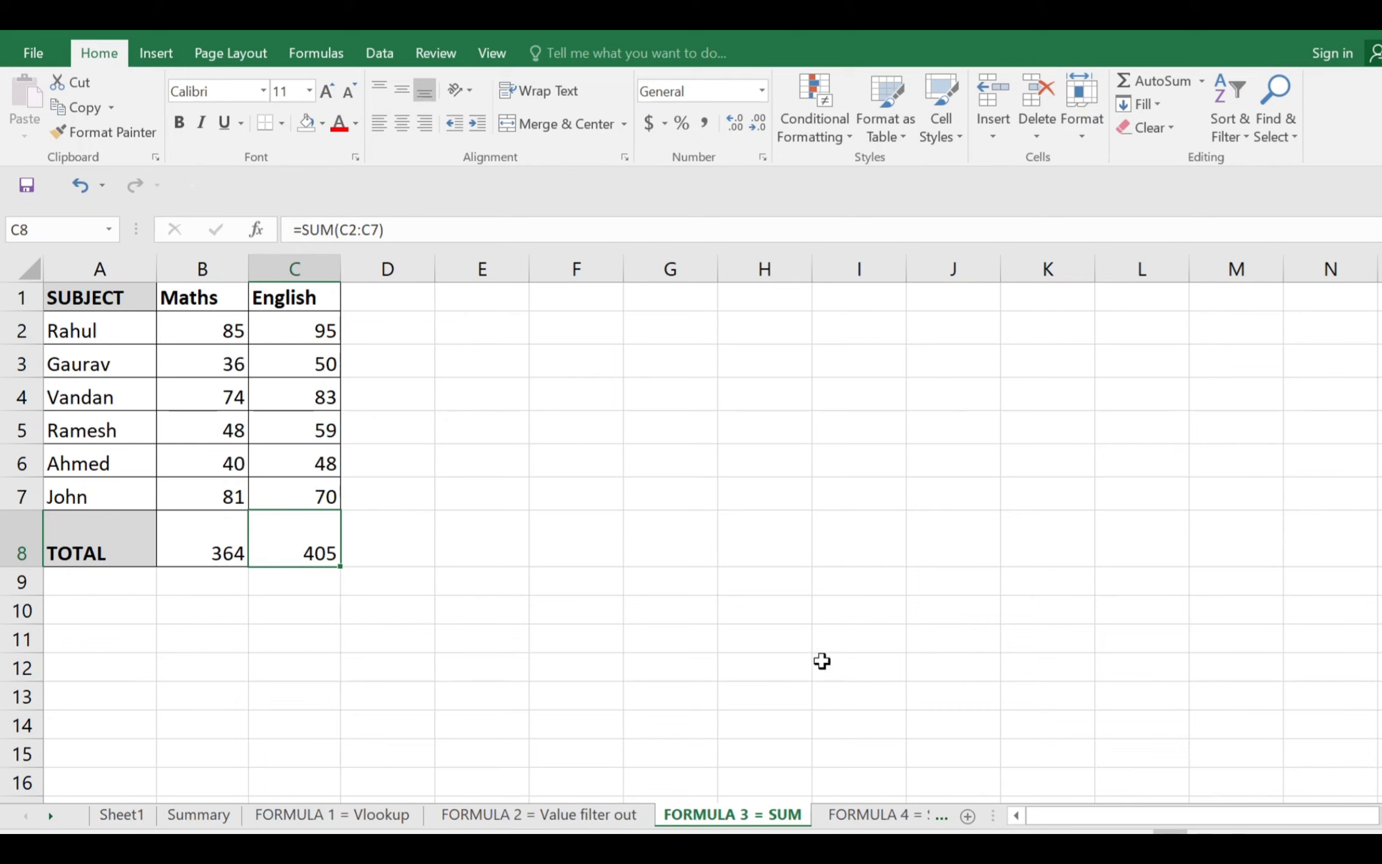
On the FORMULA 4 = Specific Text sheet, examine the letter and number parts of the DATA codes in D2:D4
{"action": "left_click", "coordinate": [852, 816]}
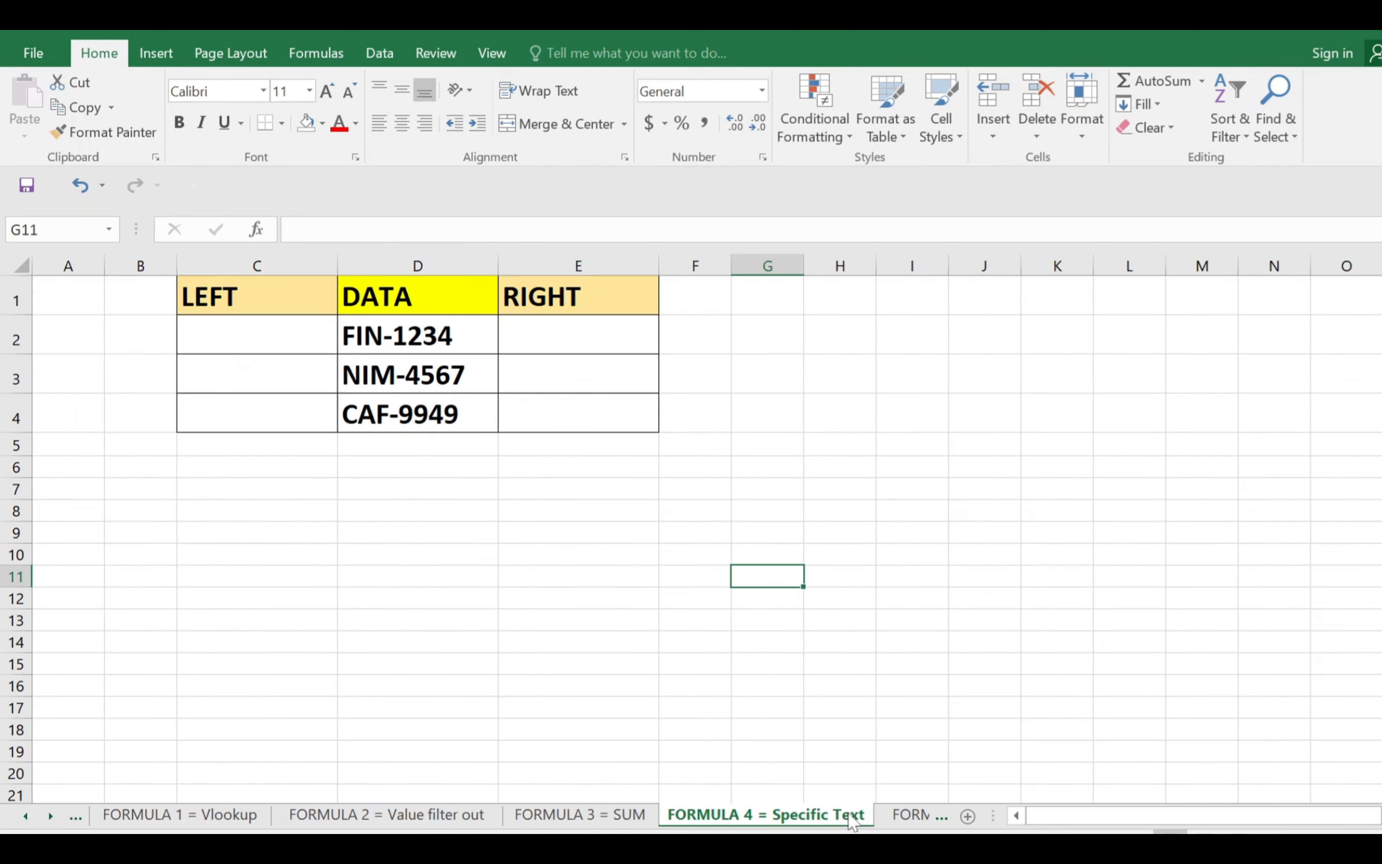
{"action": "left_click", "coordinate": [414, 570]}
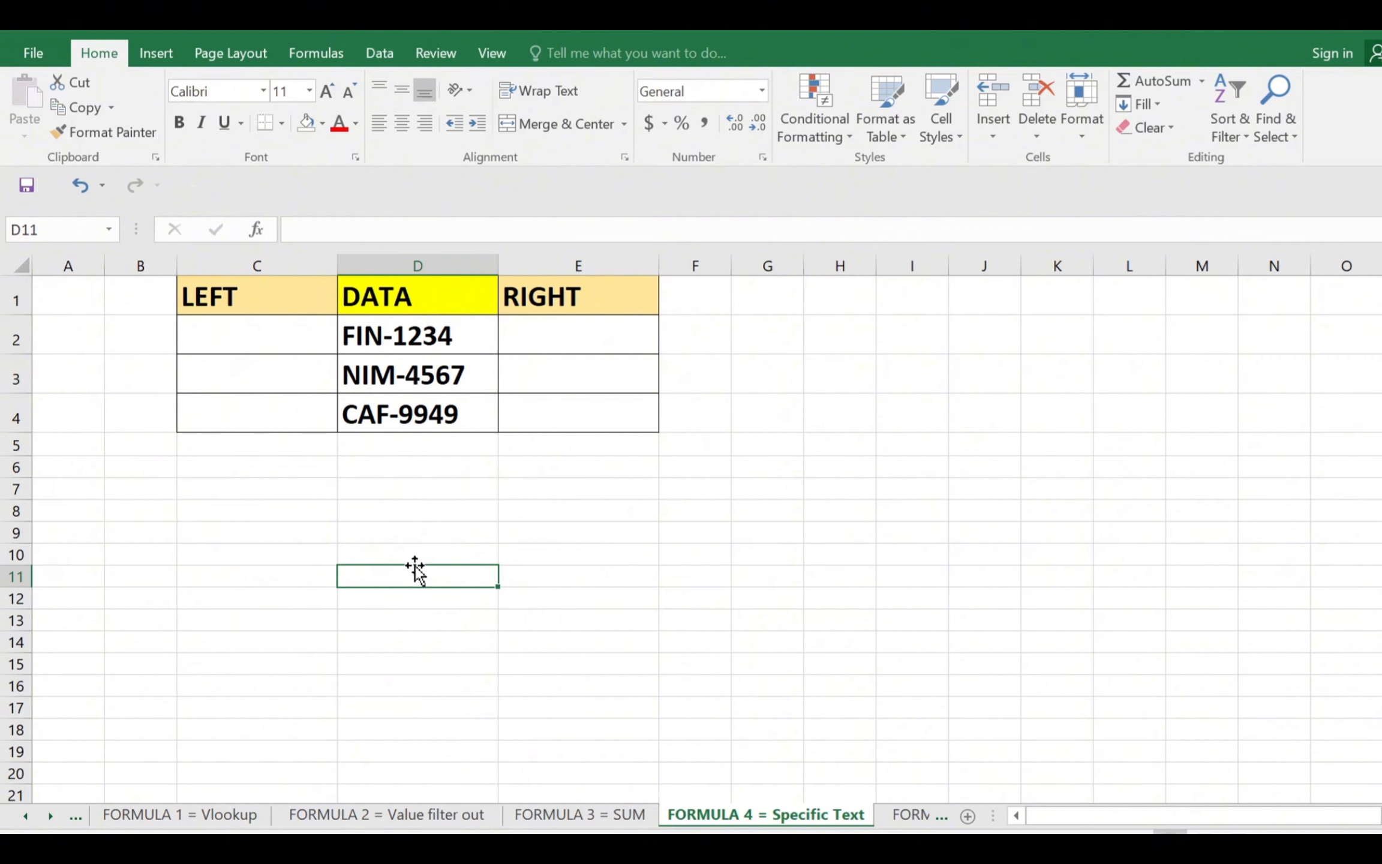
{"action": "left_click_drag", "start_coordinate": [410, 298], "coordinate": [401, 395]}
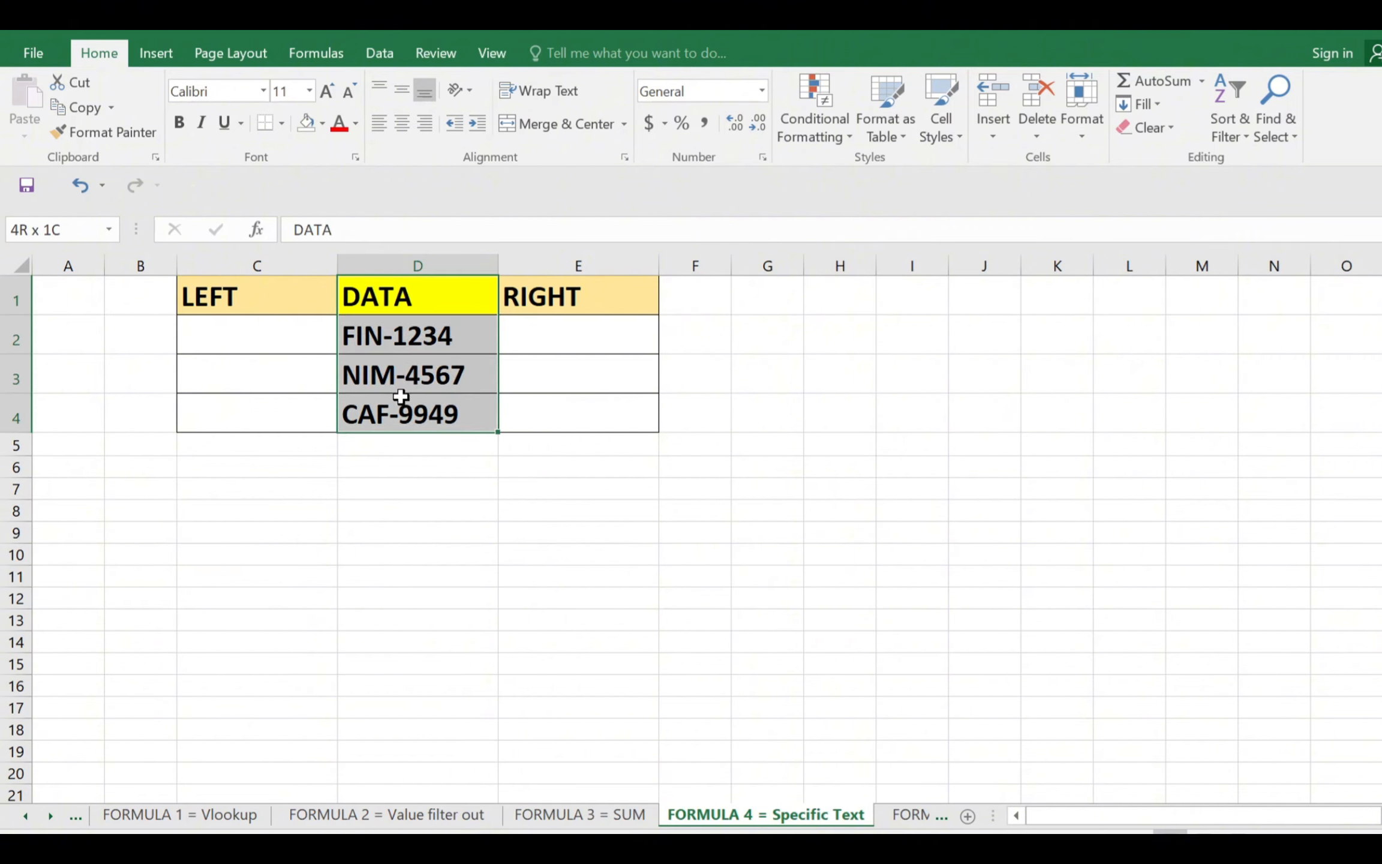
{"action": "left_click", "coordinate": [420, 298]}
{"action": "left_click", "coordinate": [416, 342]}
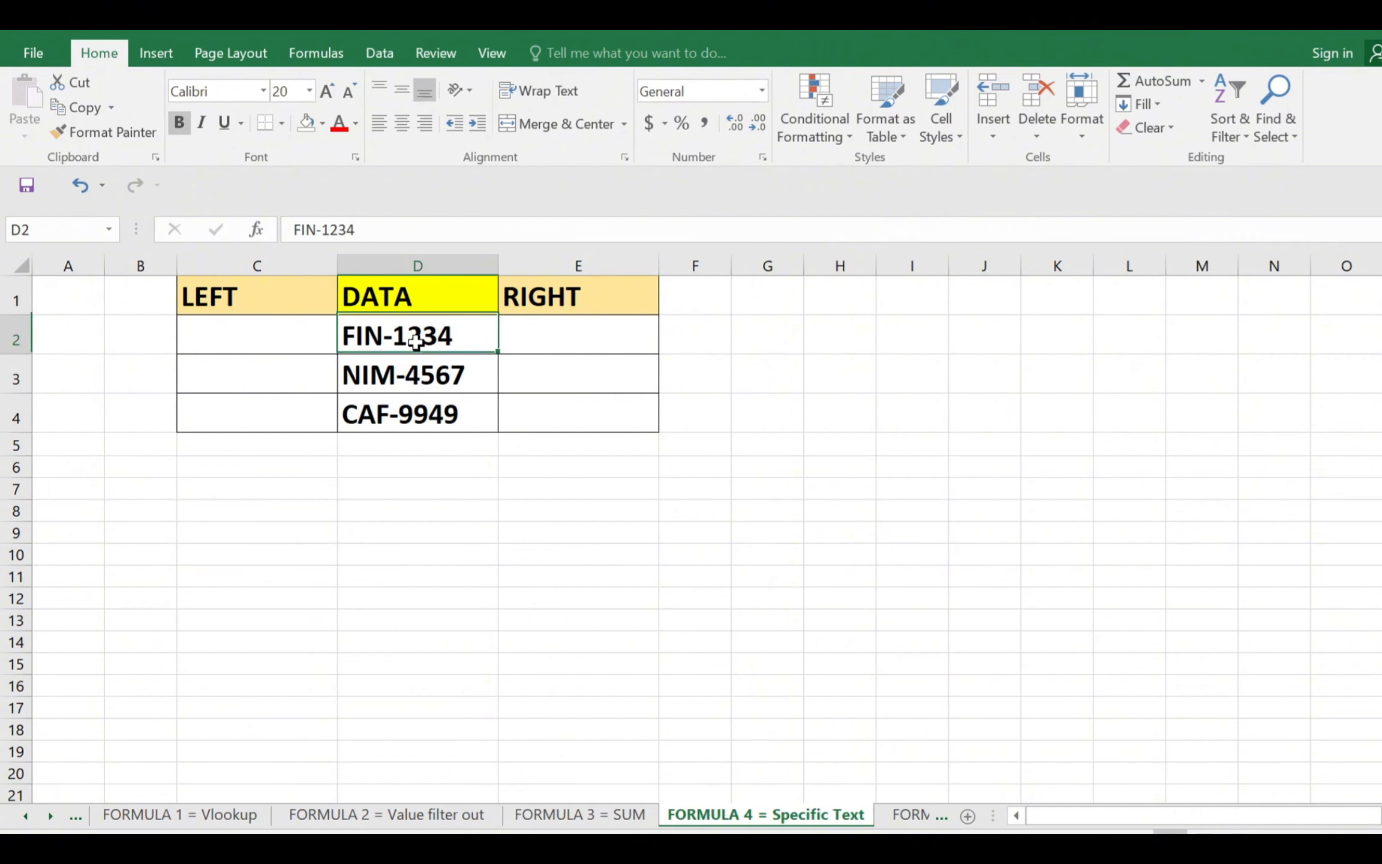
{"action": "left_click_drag", "start_coordinate": [416, 342], "coordinate": [413, 373]}
{"action": "left_click", "coordinate": [418, 372]}
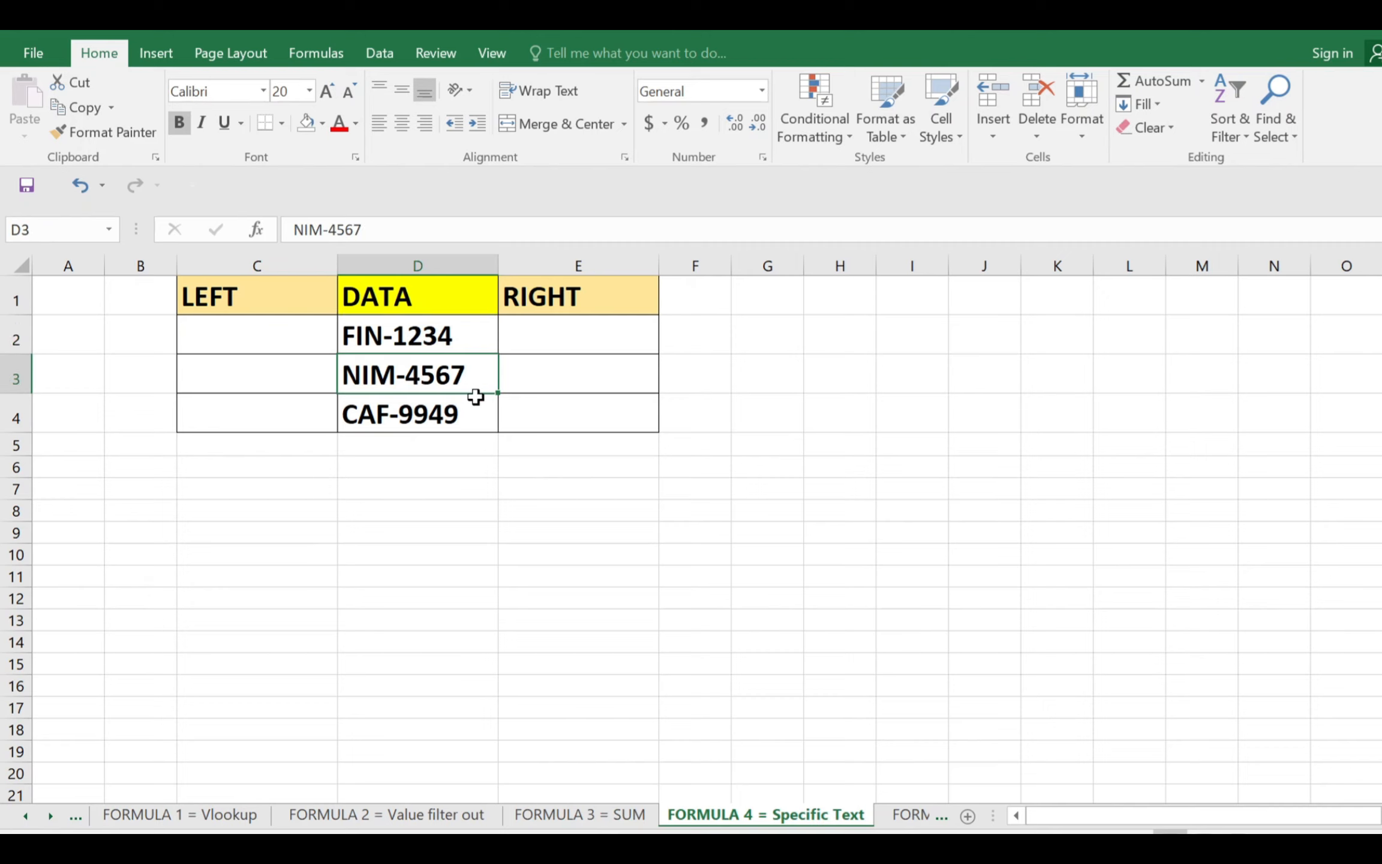
{"action": "left_click", "coordinate": [404, 416]}
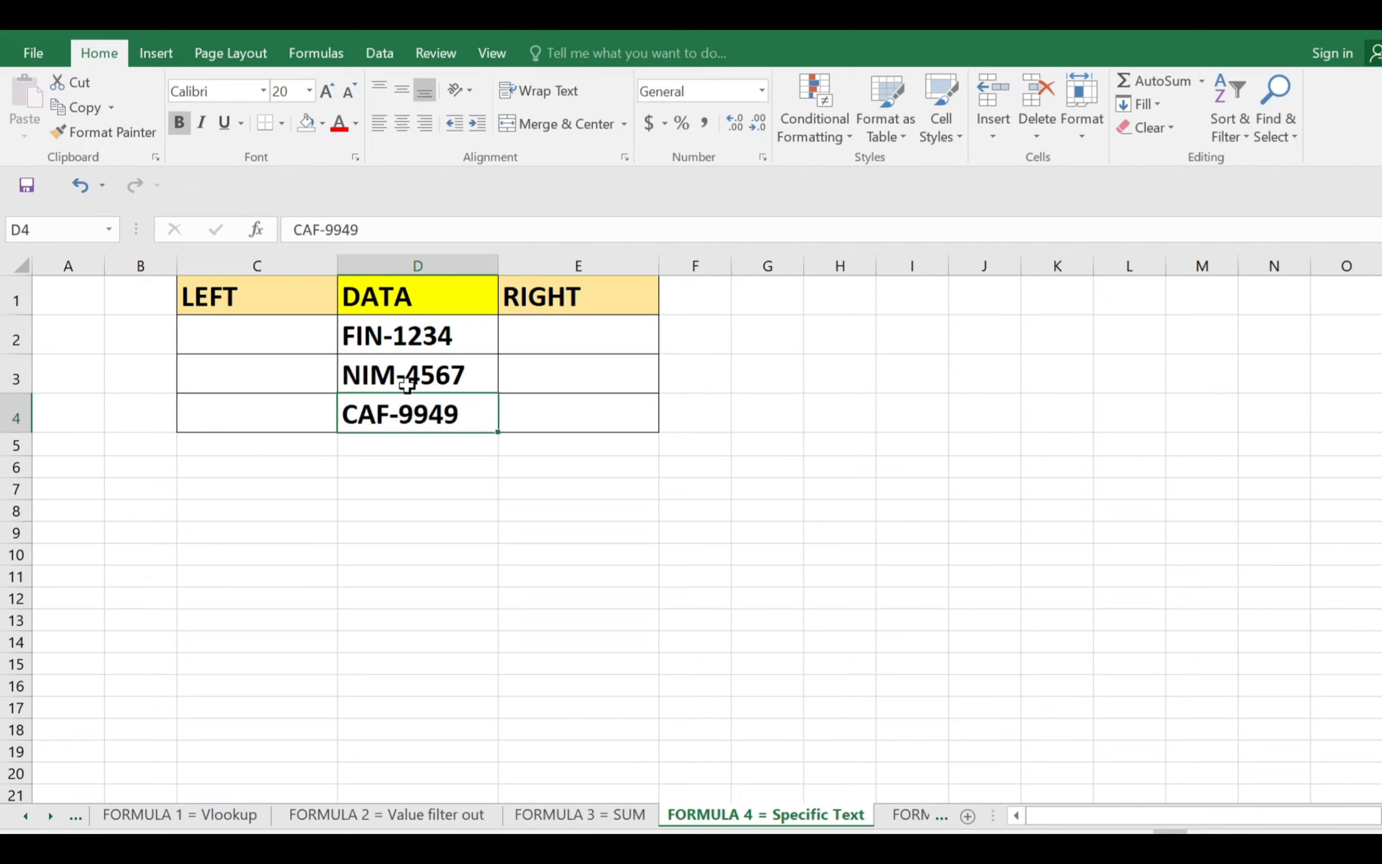
{"action": "left_click", "coordinate": [274, 334]}
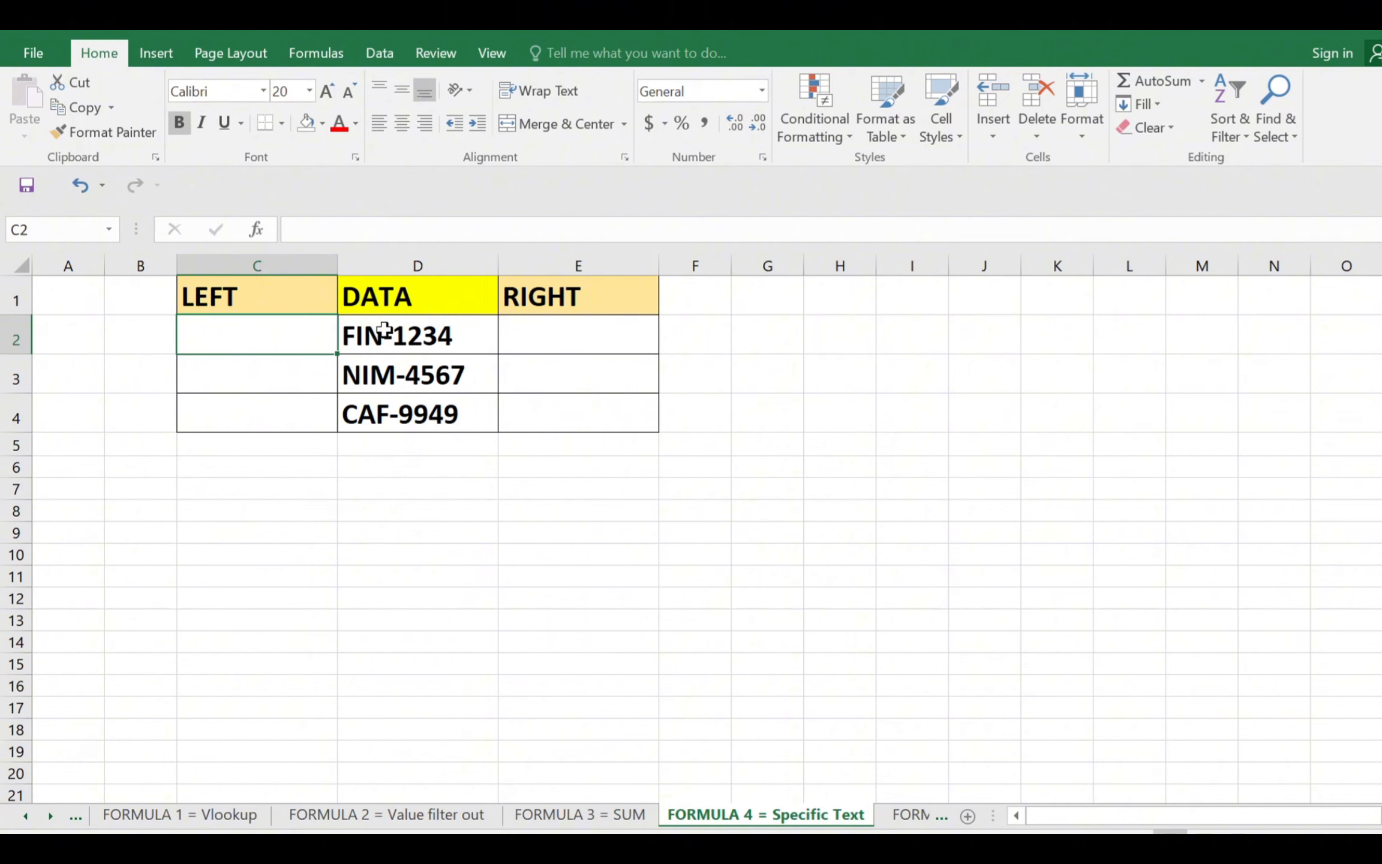
{"action": "left_click_drag", "start_coordinate": [385, 329], "coordinate": [389, 411]}
{"action": "left_click", "coordinate": [449, 338]}
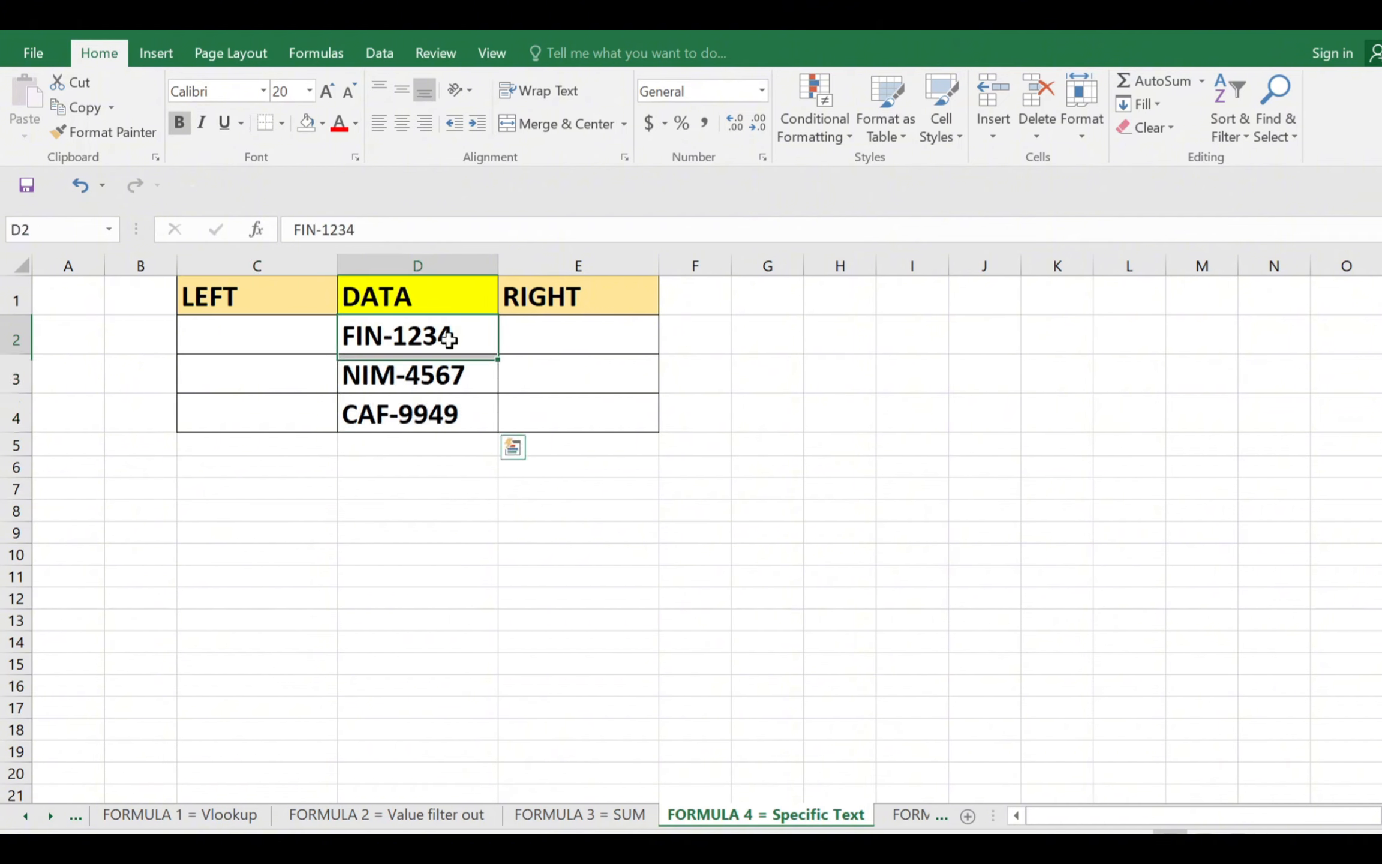
{"action": "left_click_drag", "start_coordinate": [448, 337], "coordinate": [447, 415]}
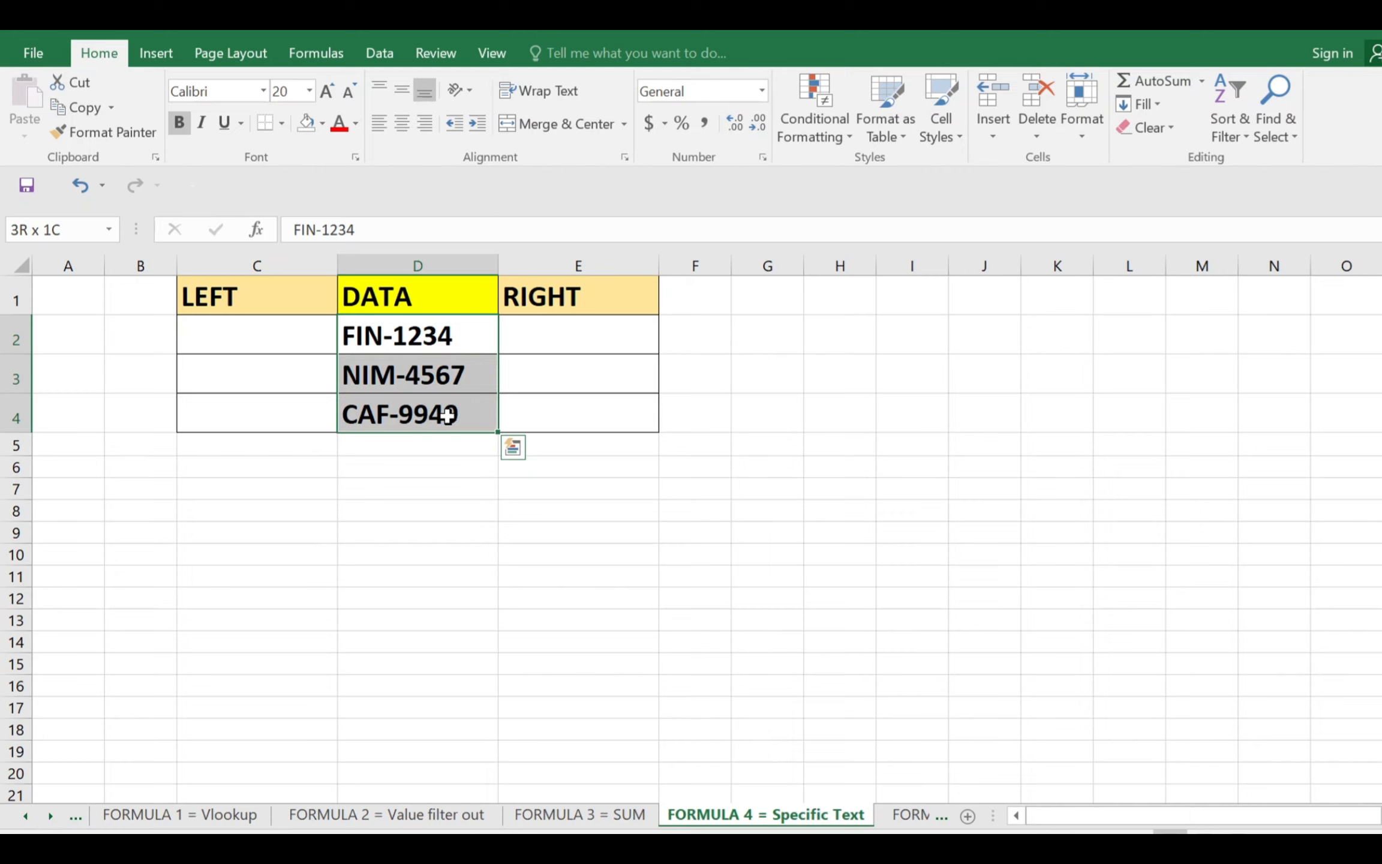
{"action": "left_click", "coordinate": [281, 339]}
{"action": "left_click", "coordinate": [404, 347]}
{"action": "left_click_drag", "start_coordinate": [404, 347], "coordinate": [389, 395]}
{"action": "left_click", "coordinate": [284, 339]}
{"action": "left_click_drag", "start_coordinate": [413, 340], "coordinate": [407, 410]}
Enter =LEFT(D2,3) in C2 to extract the first three characters of the code, and check the formula
{"action": "left_click", "coordinate": [294, 338]}
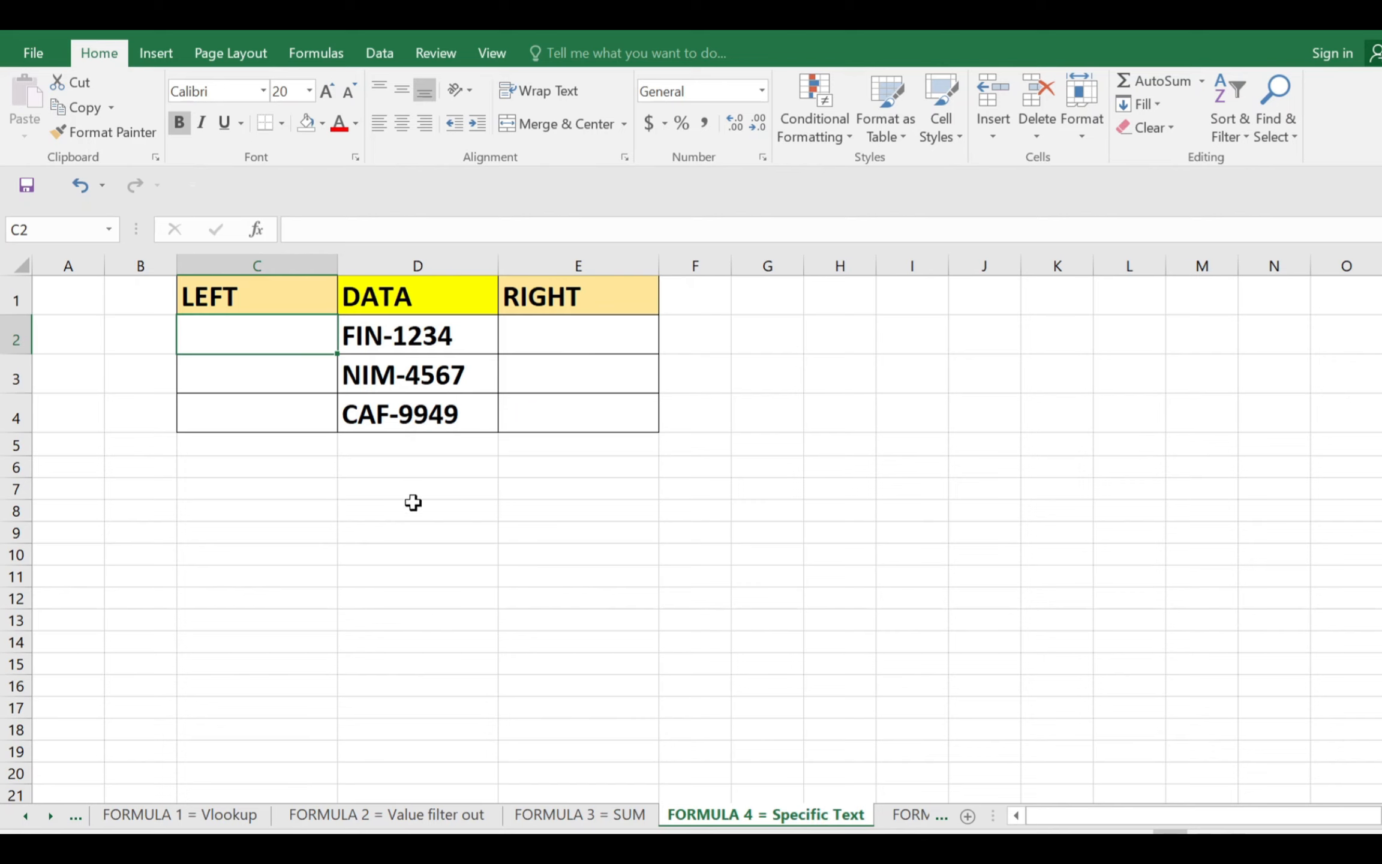
{"action": "type", "text": "=led"}
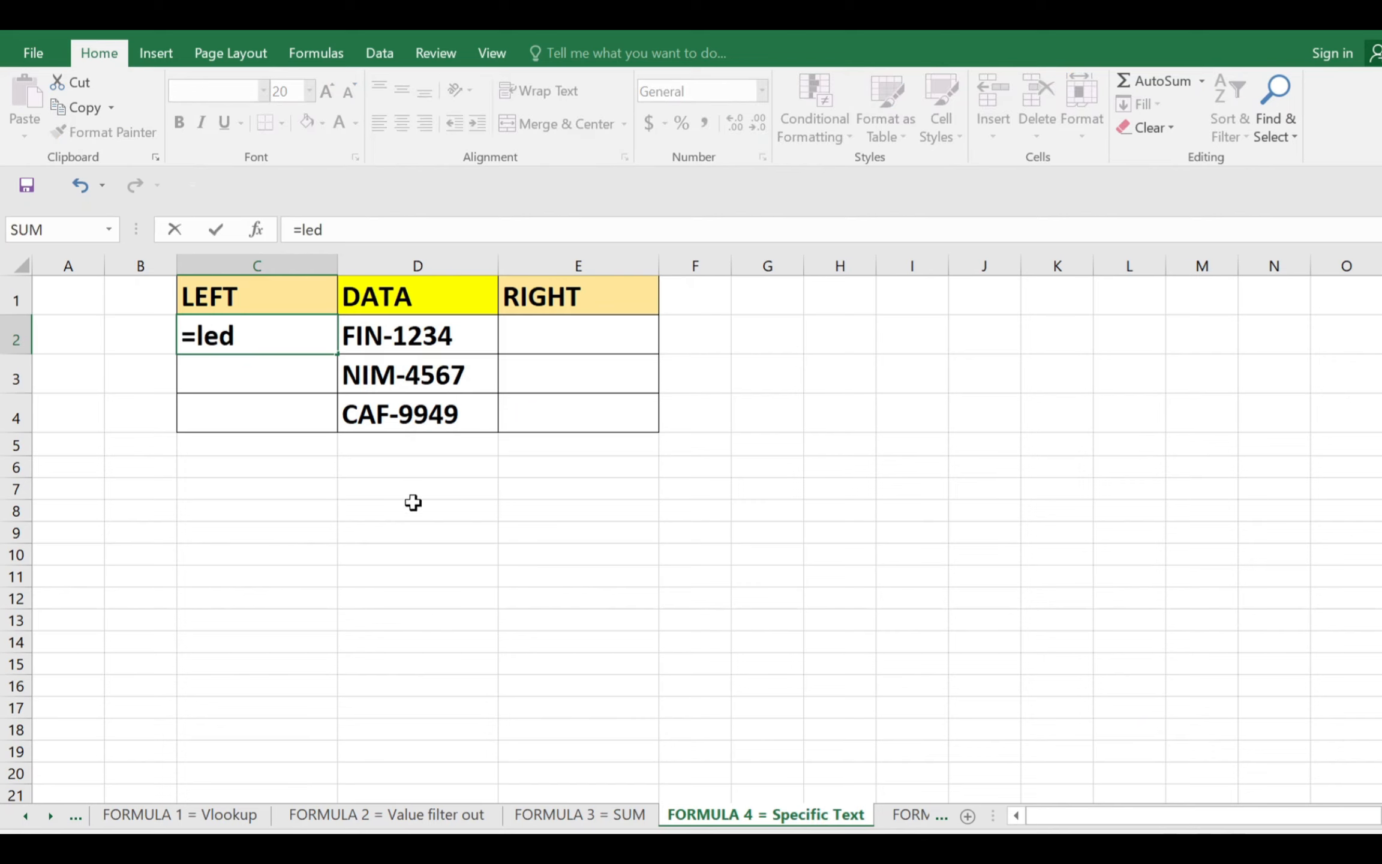
{"action": "key", "text": "BackSpace"}
{"action": "type", "text": "ft"}
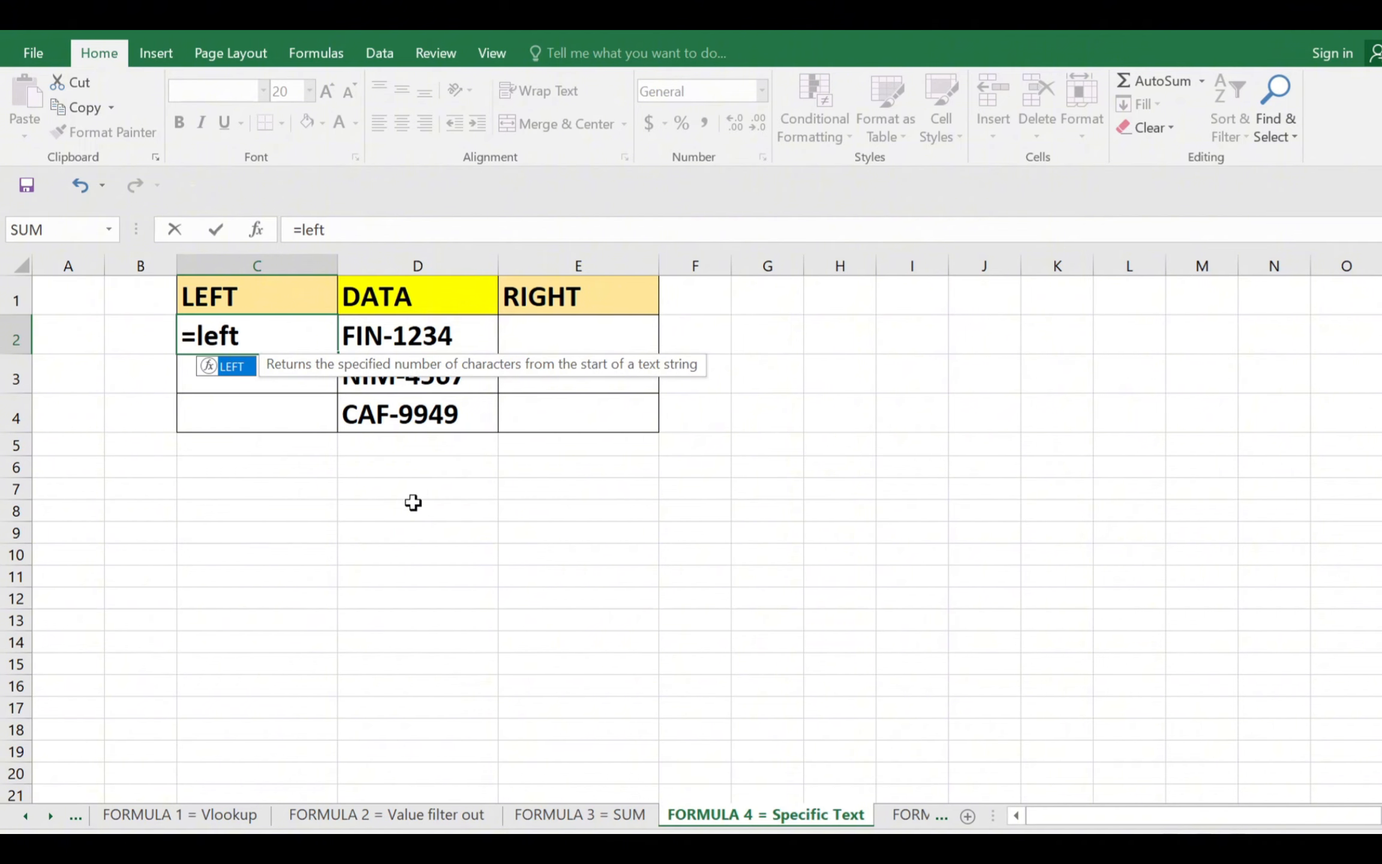
{"action": "type", "text": "("}
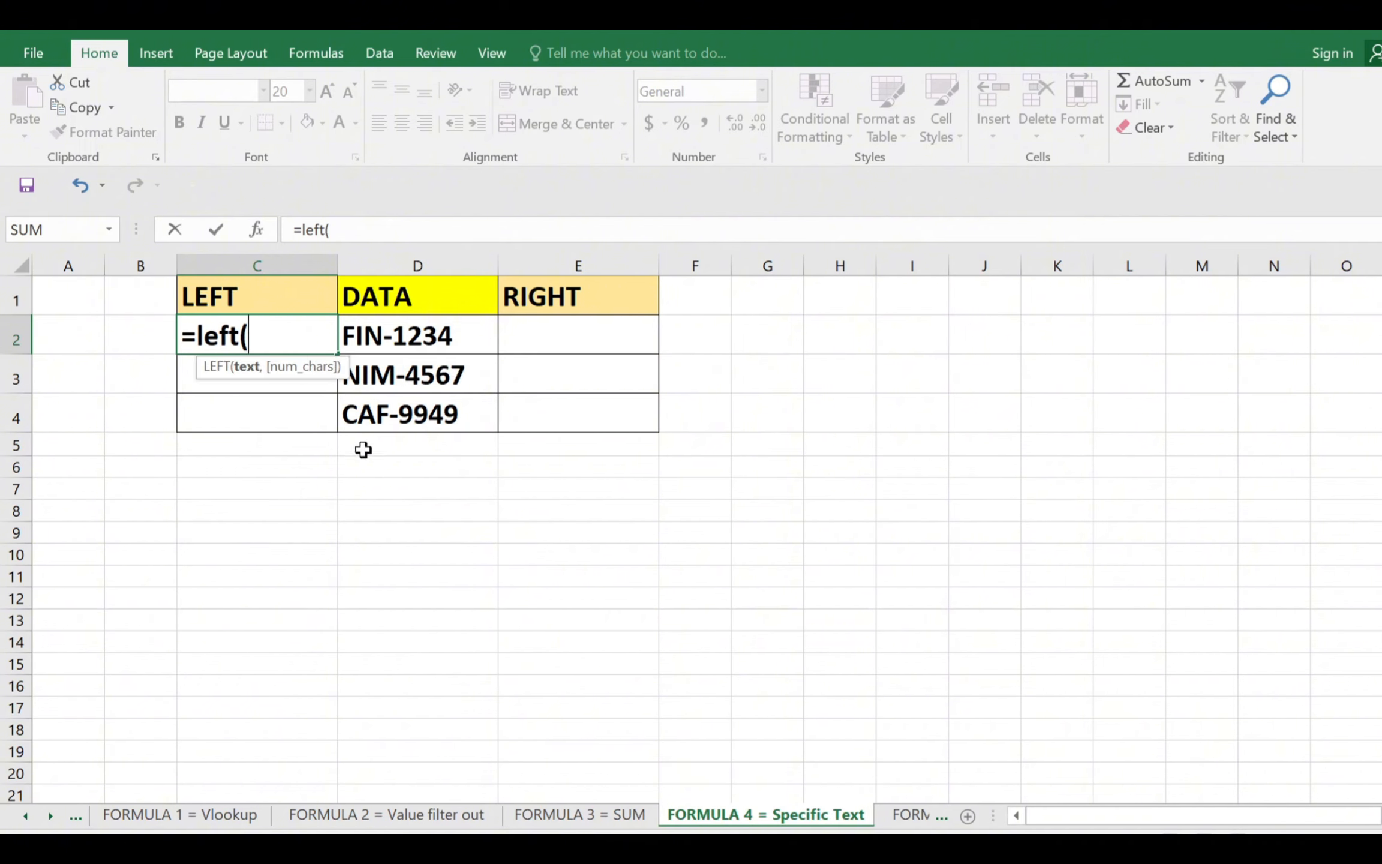
{"action": "left_click", "coordinate": [382, 340]}
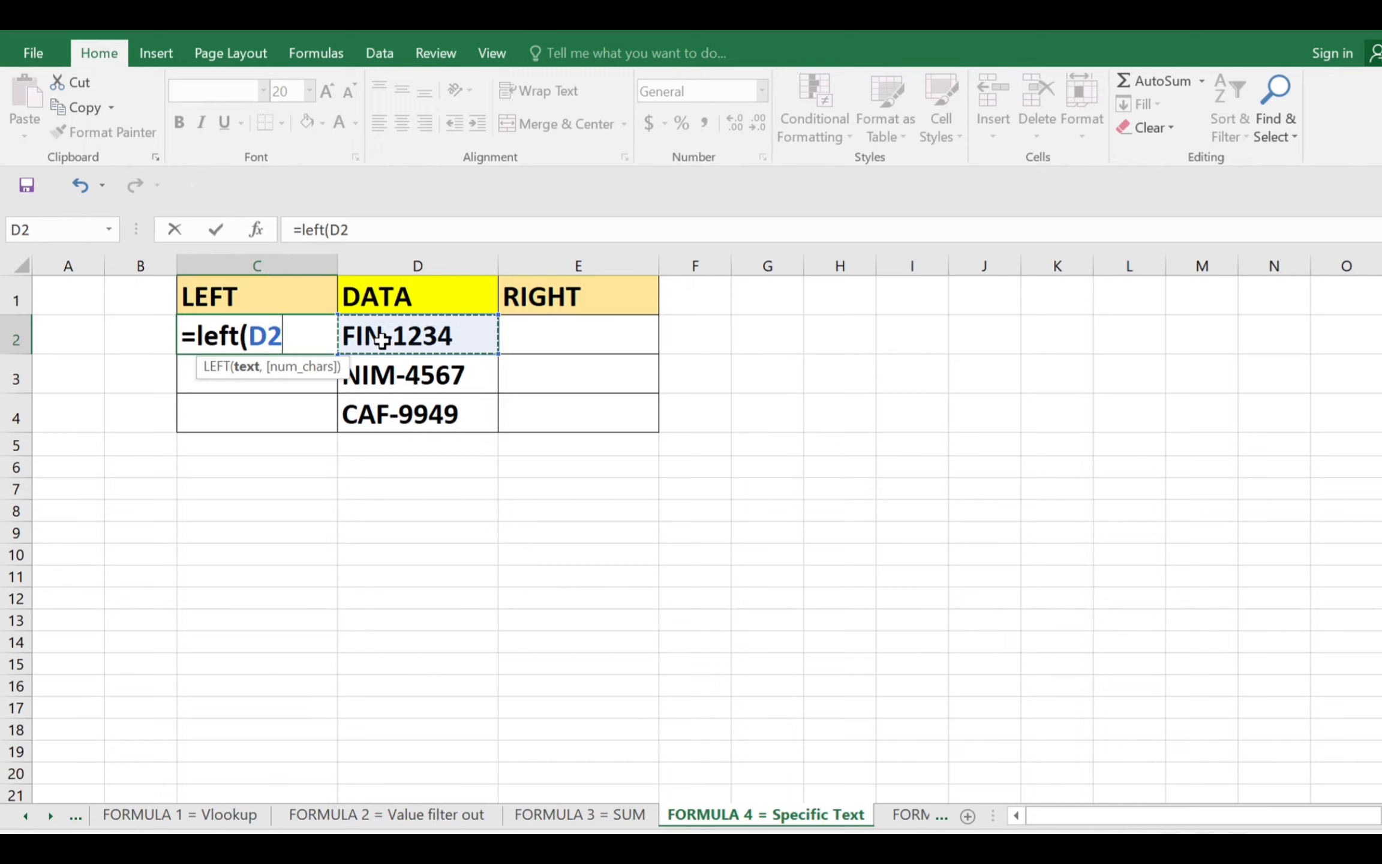
{"action": "type", "text": ","}
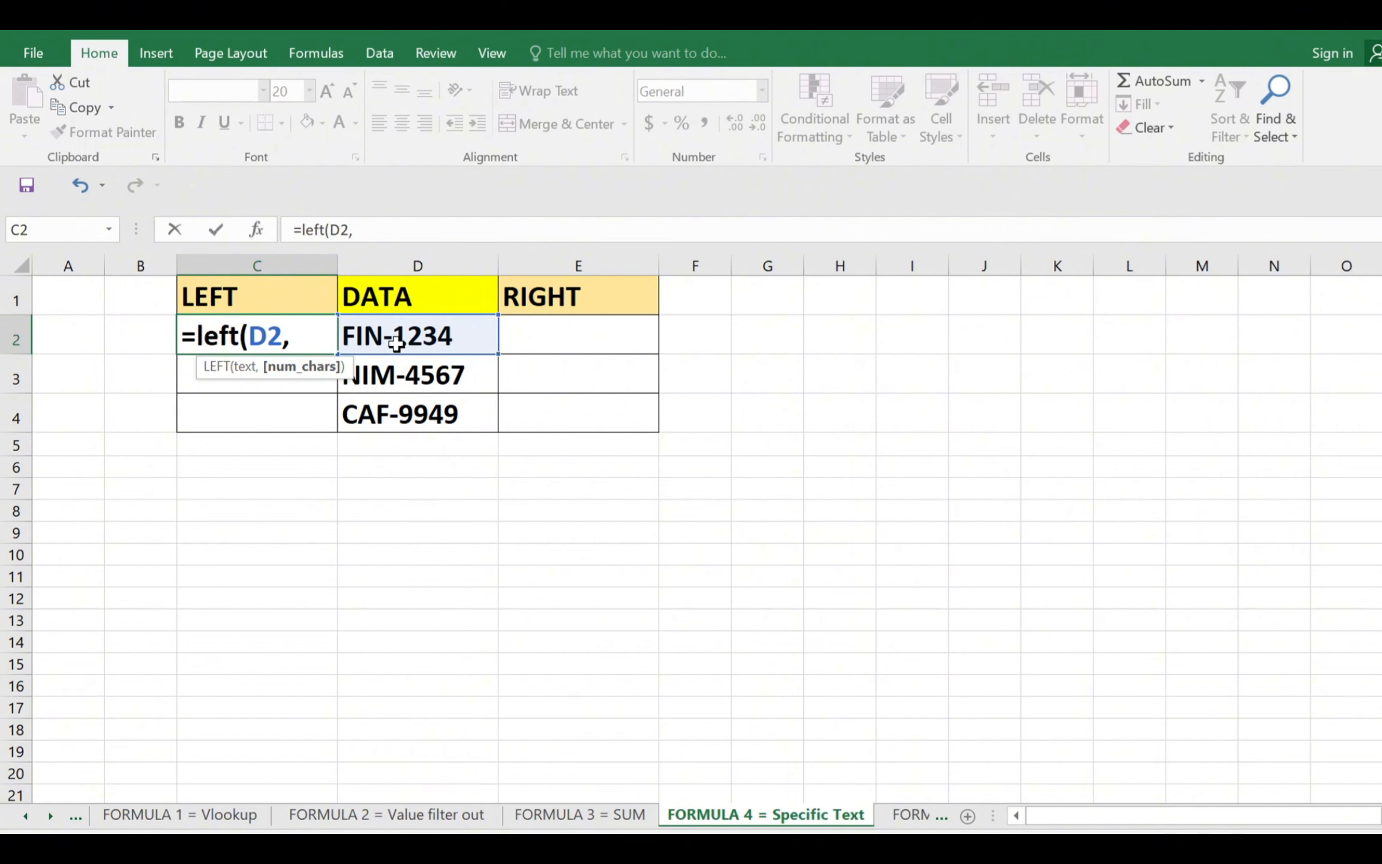
{"action": "type", "text": "3)"}
{"action": "key", "text": "Return"}
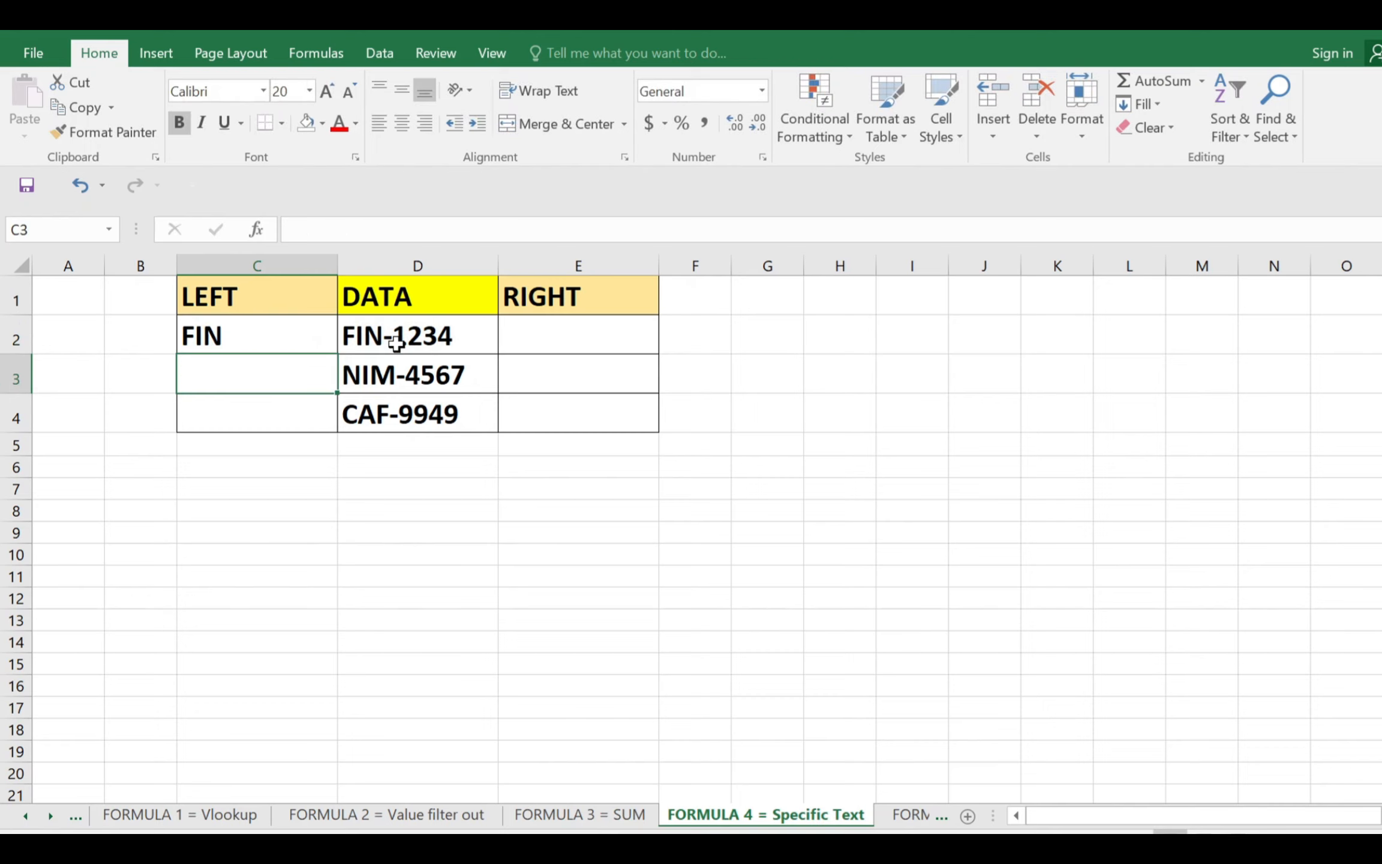
{"action": "left_click", "coordinate": [321, 330]}
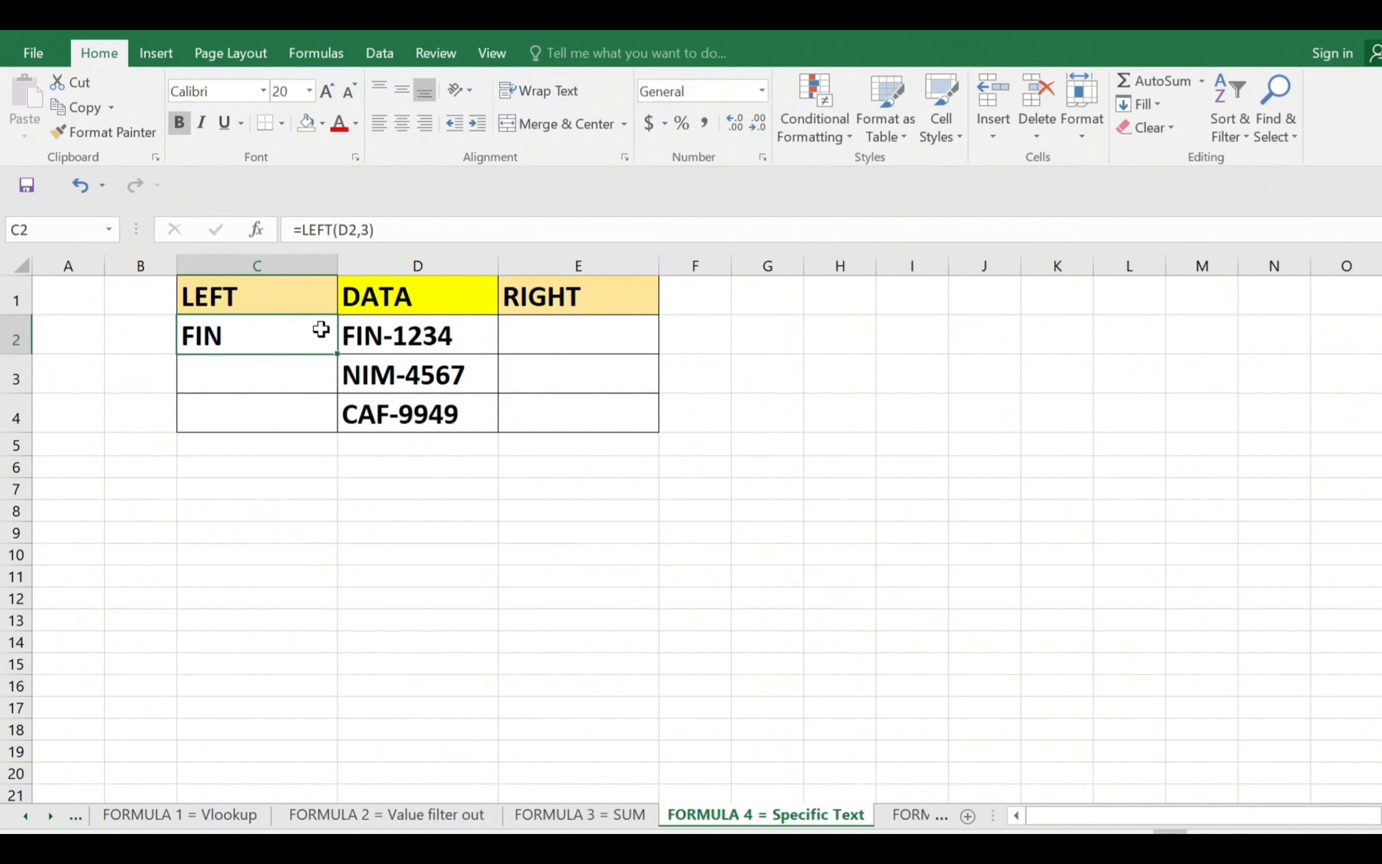
Enter =RIGHT(D2,4) in E2 to extract the last four characters of the code
{"action": "left_click", "coordinate": [569, 333]}
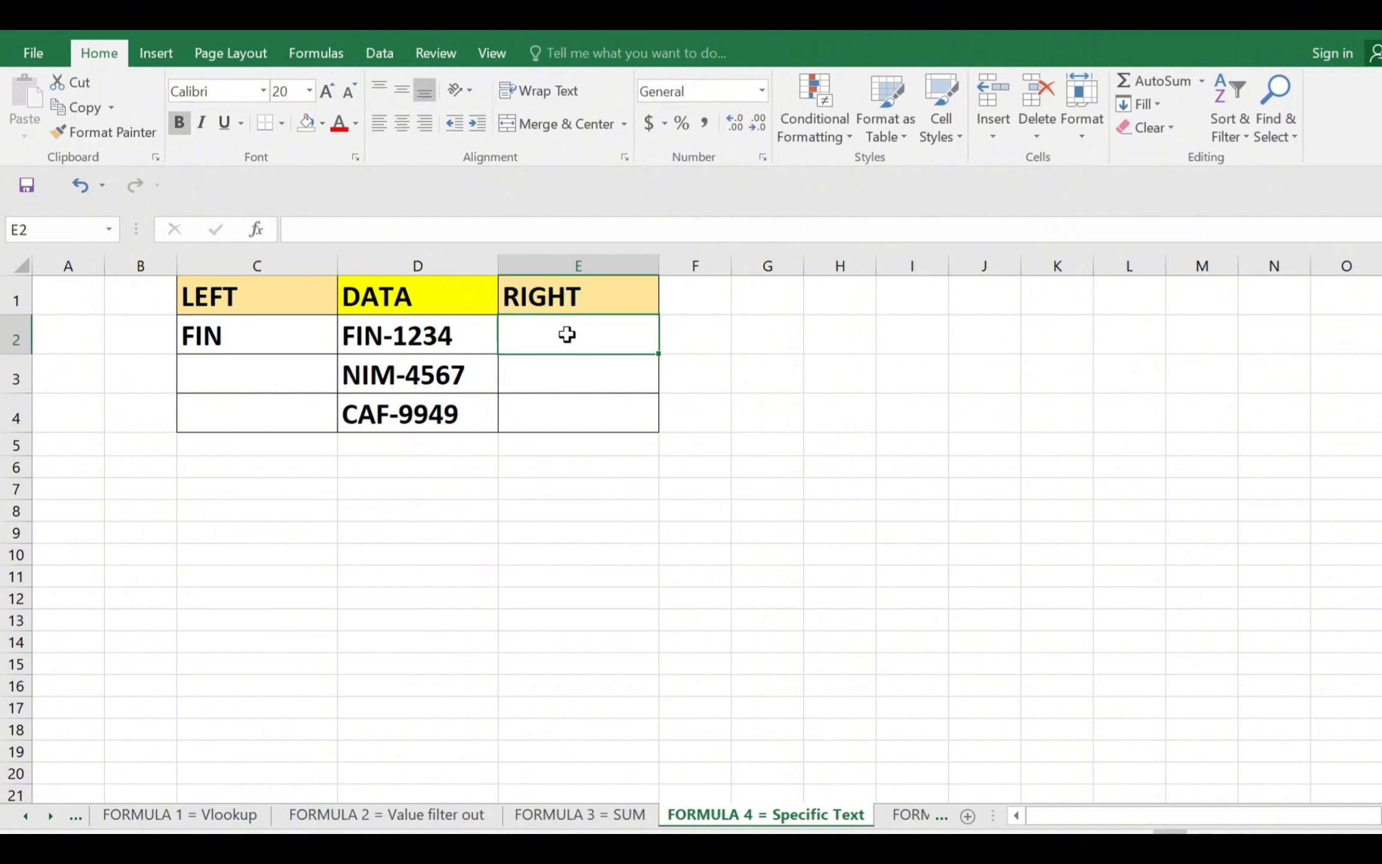
{"action": "type", "text": "="}
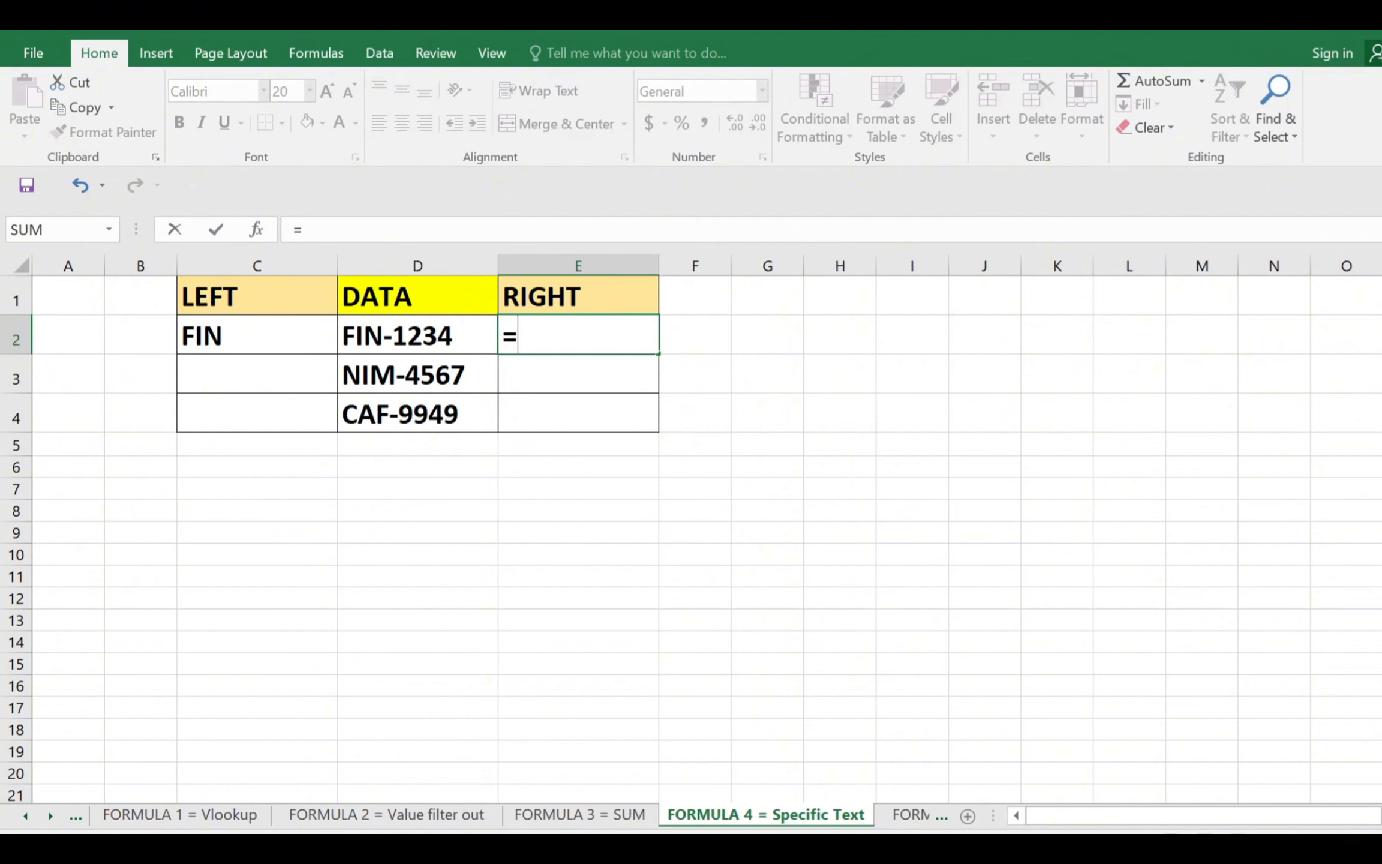
{"action": "type", "text": "right"}
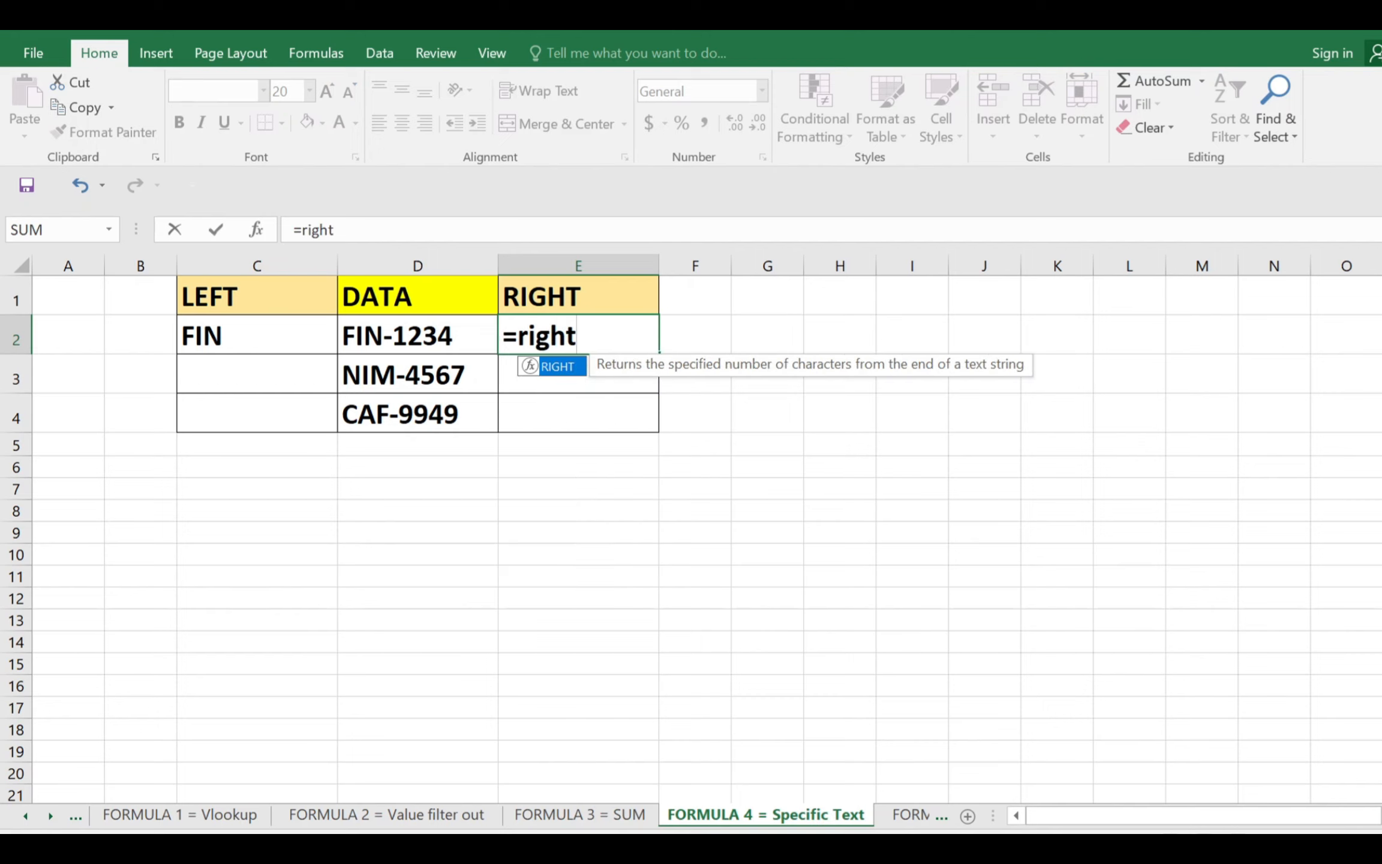
{"action": "type", "text": "("}
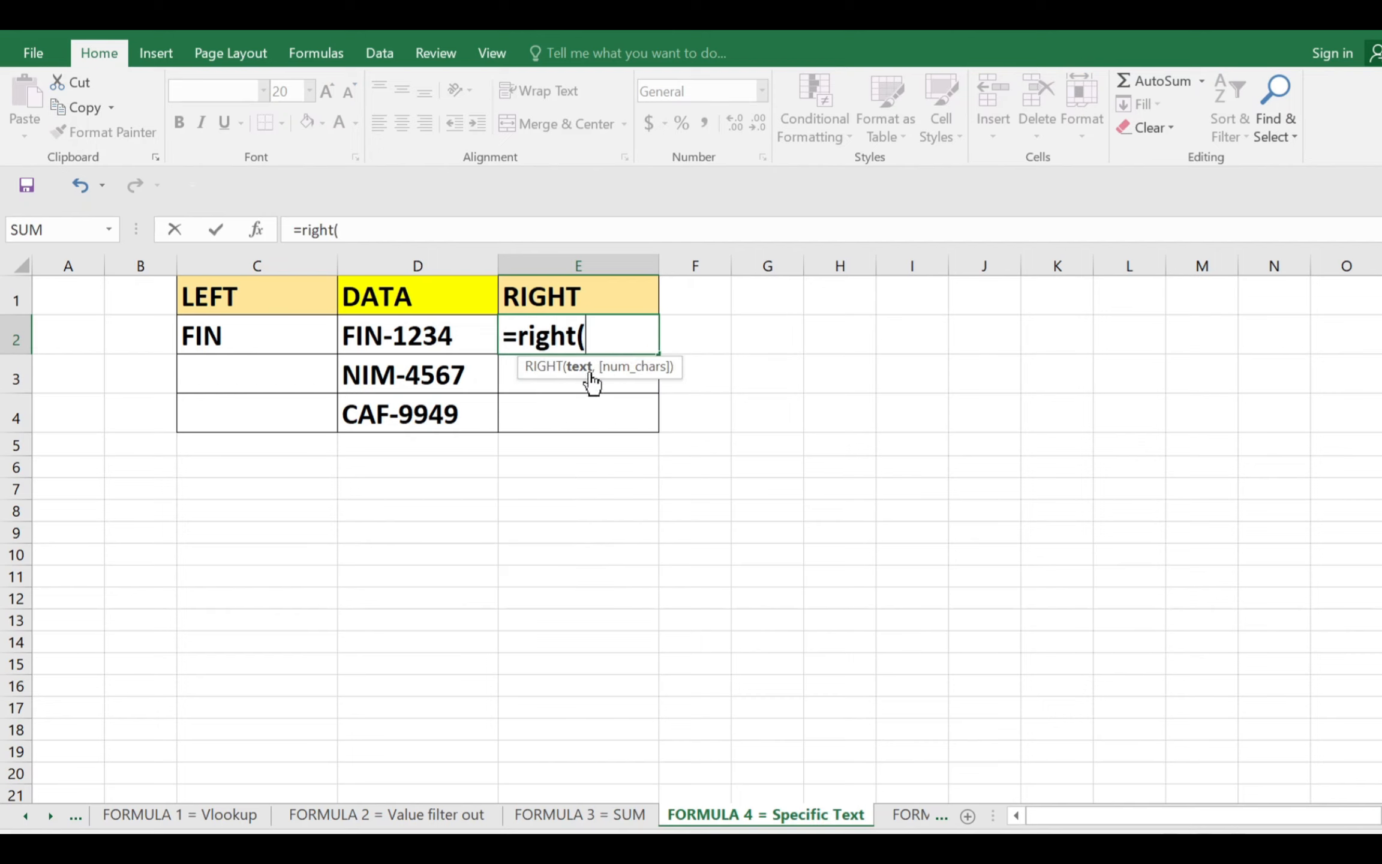
{"action": "left_click", "coordinate": [407, 335]}
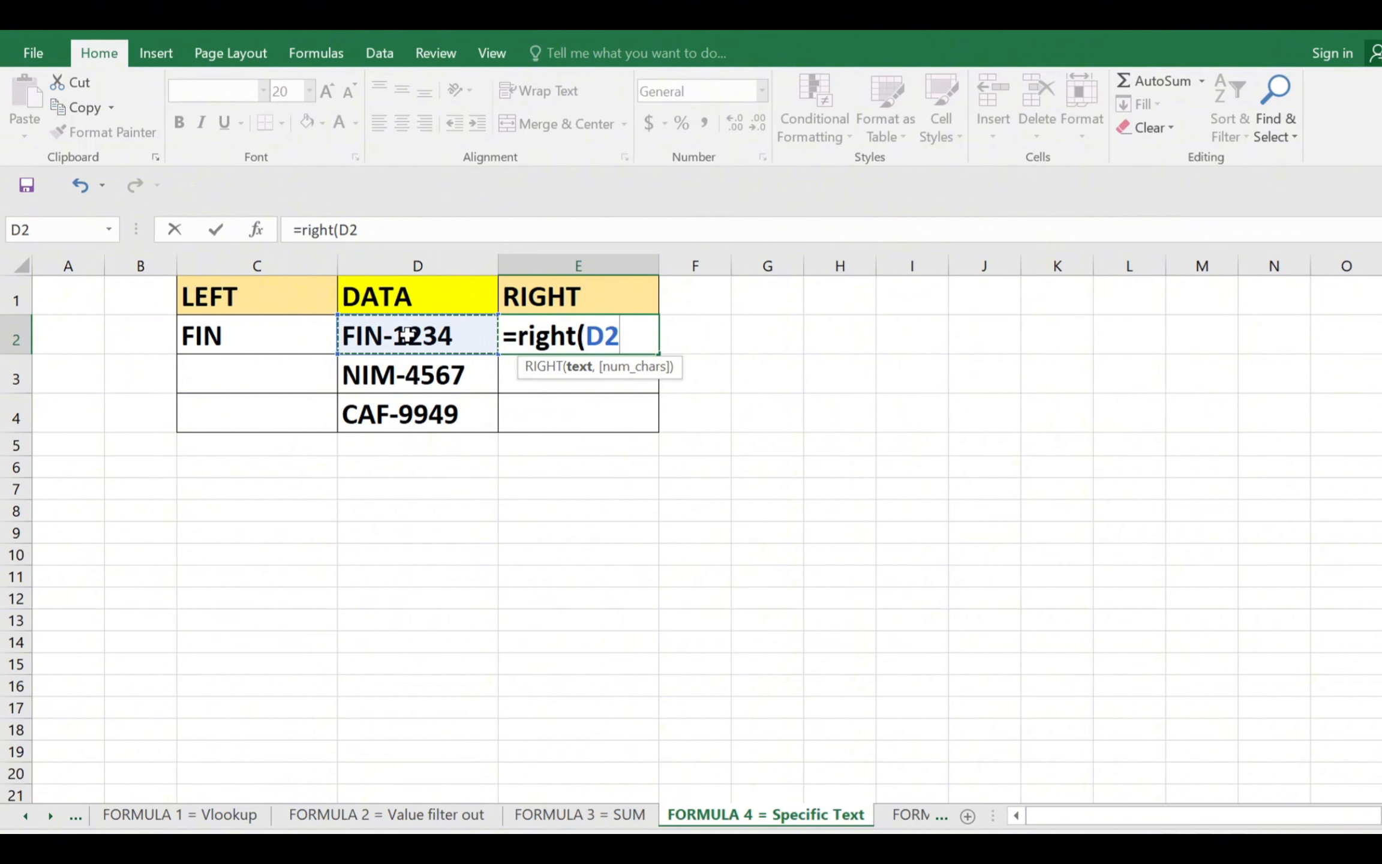
{"action": "type", "text": ","}
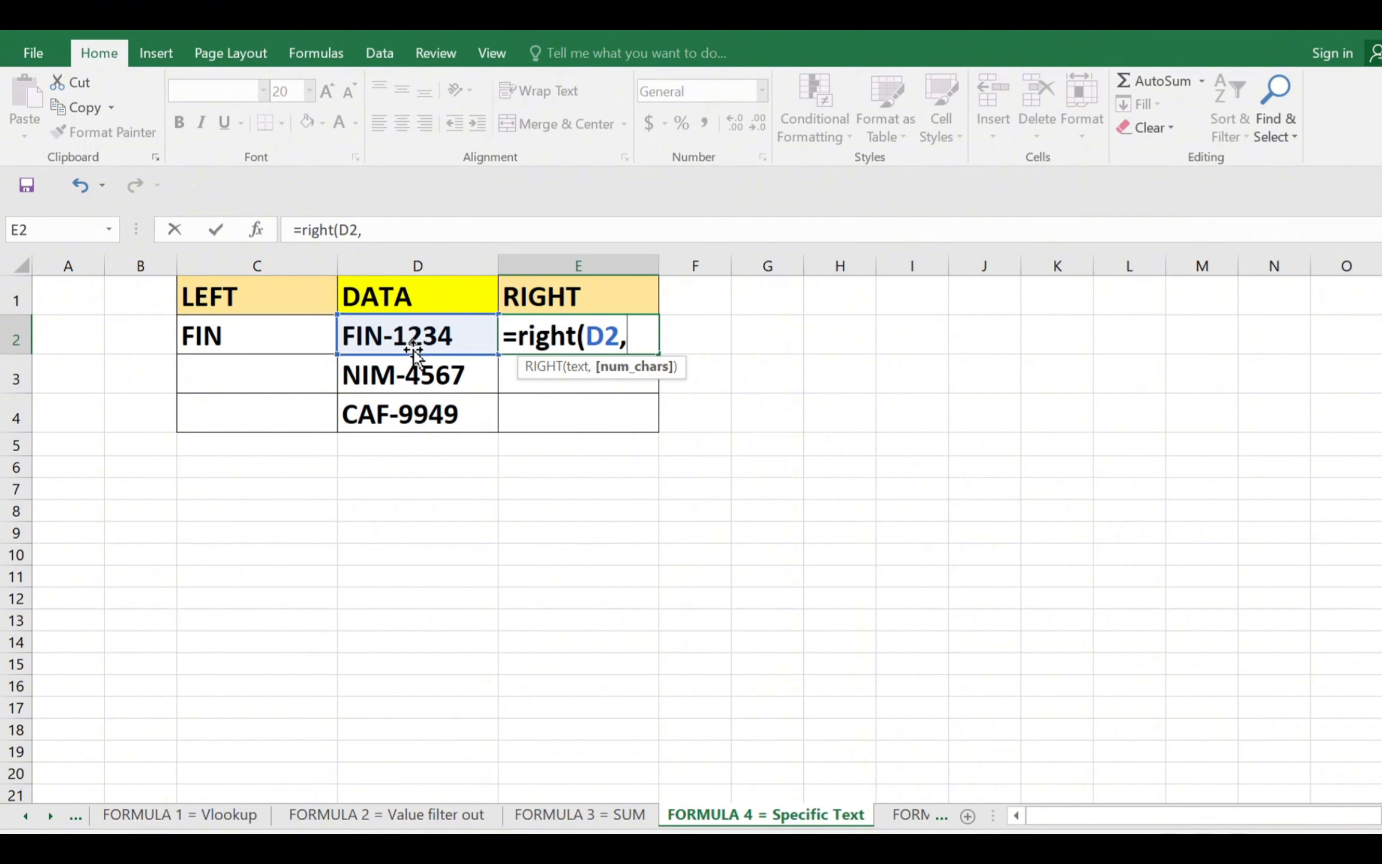
{"action": "type", "text": "4)"}
{"action": "key", "text": "Return"}
Copy the LEFT formula from C2 down to C3 and C4
{"action": "left_click", "coordinate": [275, 345]}
{"action": "key", "text": "ctrl+c"}
{"action": "key", "text": "Down"}
{"action": "key", "text": "ctrl+v"}
{"action": "key", "text": "Down"}
{"action": "key", "text": "ctrl+v"}
Copy the RIGHT formula from E2 down to E3 and E4, and check the copied formulas in E4 and C4
{"action": "left_click", "coordinate": [553, 339]}
{"action": "key", "text": "ctrl+c"}
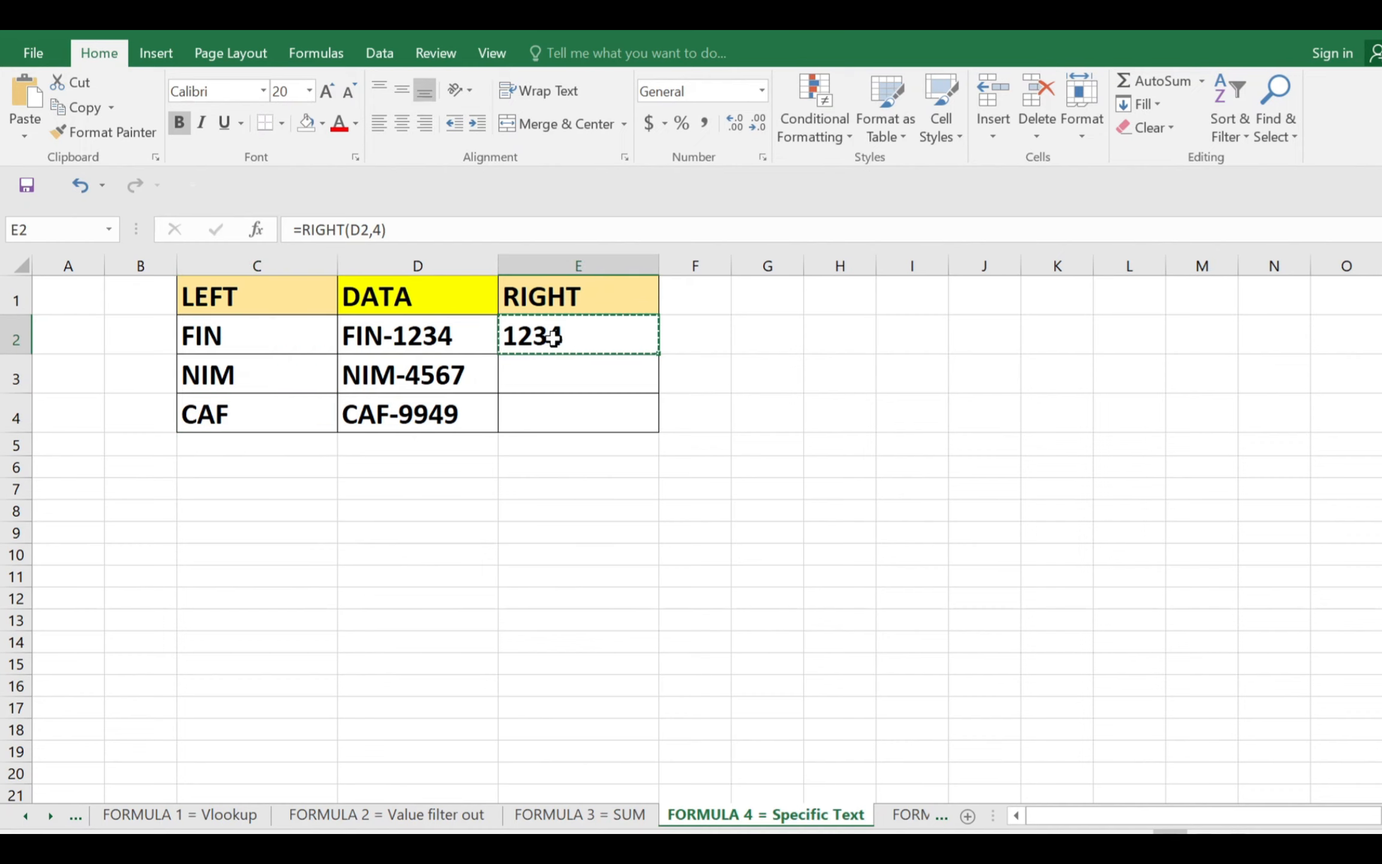
{"action": "key", "text": "Down"}
{"action": "key", "text": "ctrl+v"}
{"action": "key", "text": "Down"}
{"action": "key", "text": "ctrl+v"}
{"action": "key", "text": "ctrl"}
{"action": "key", "text": "Escape"}
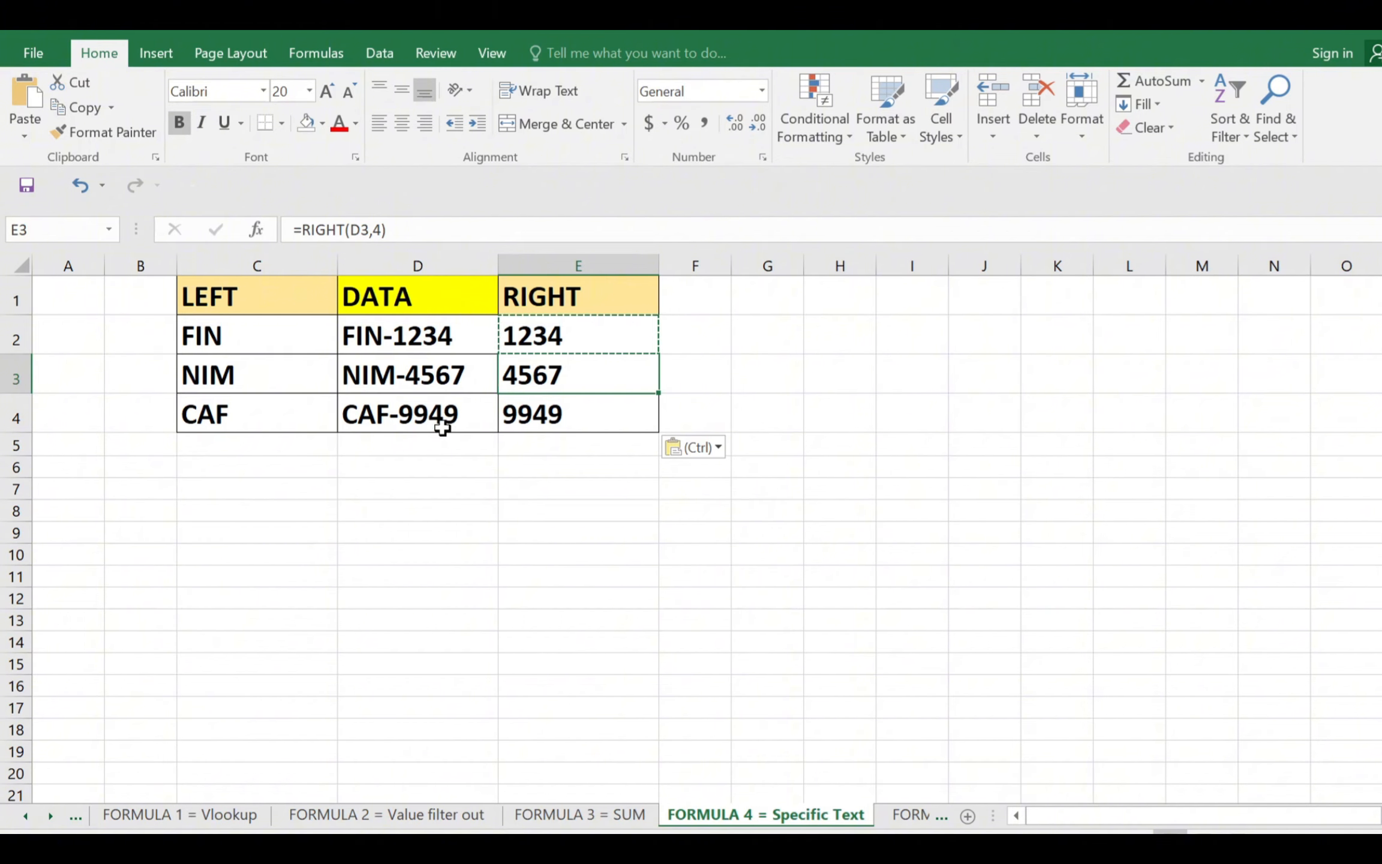
{"action": "left_click", "coordinate": [591, 414]}
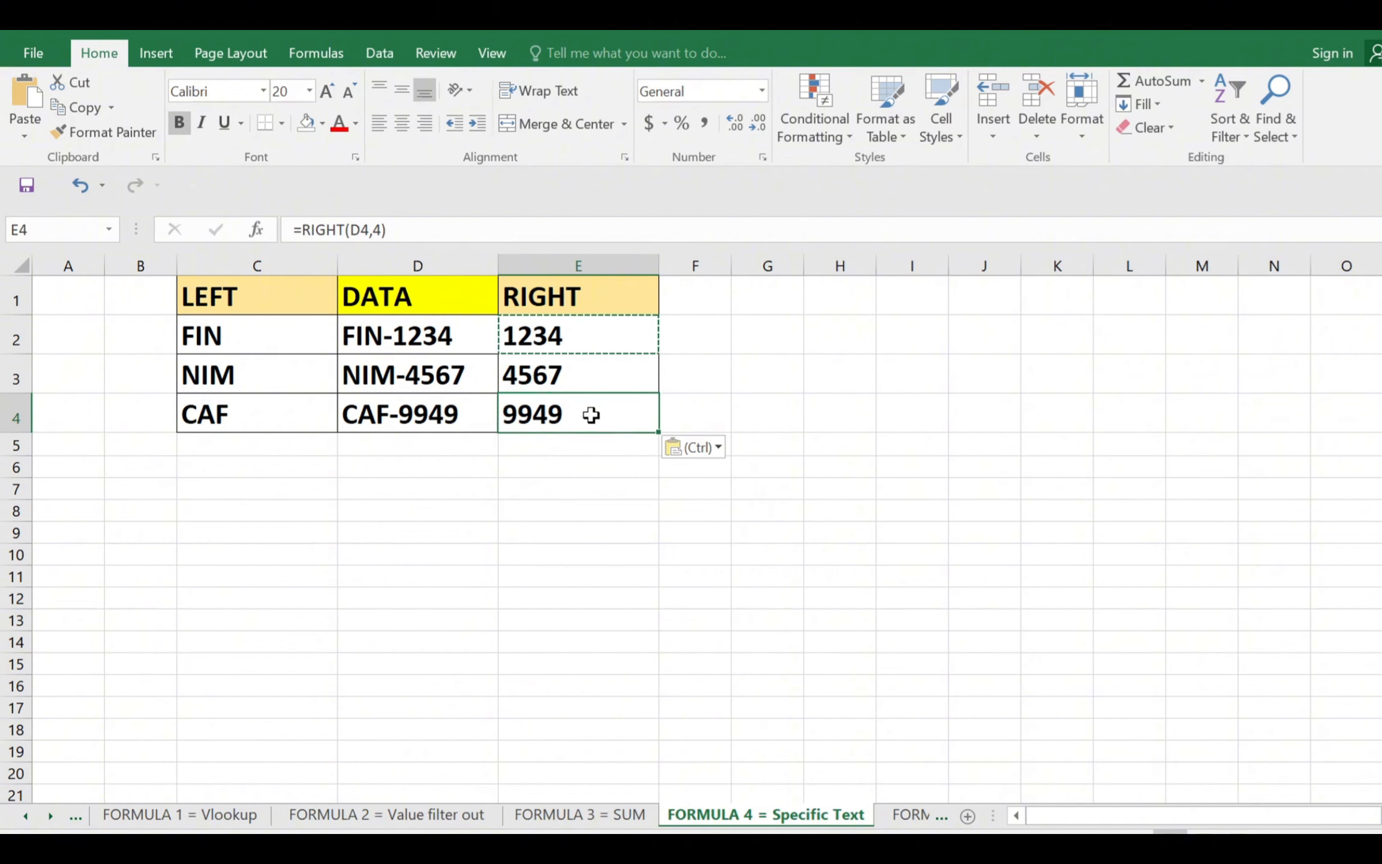
{"action": "left_click", "coordinate": [235, 419]}
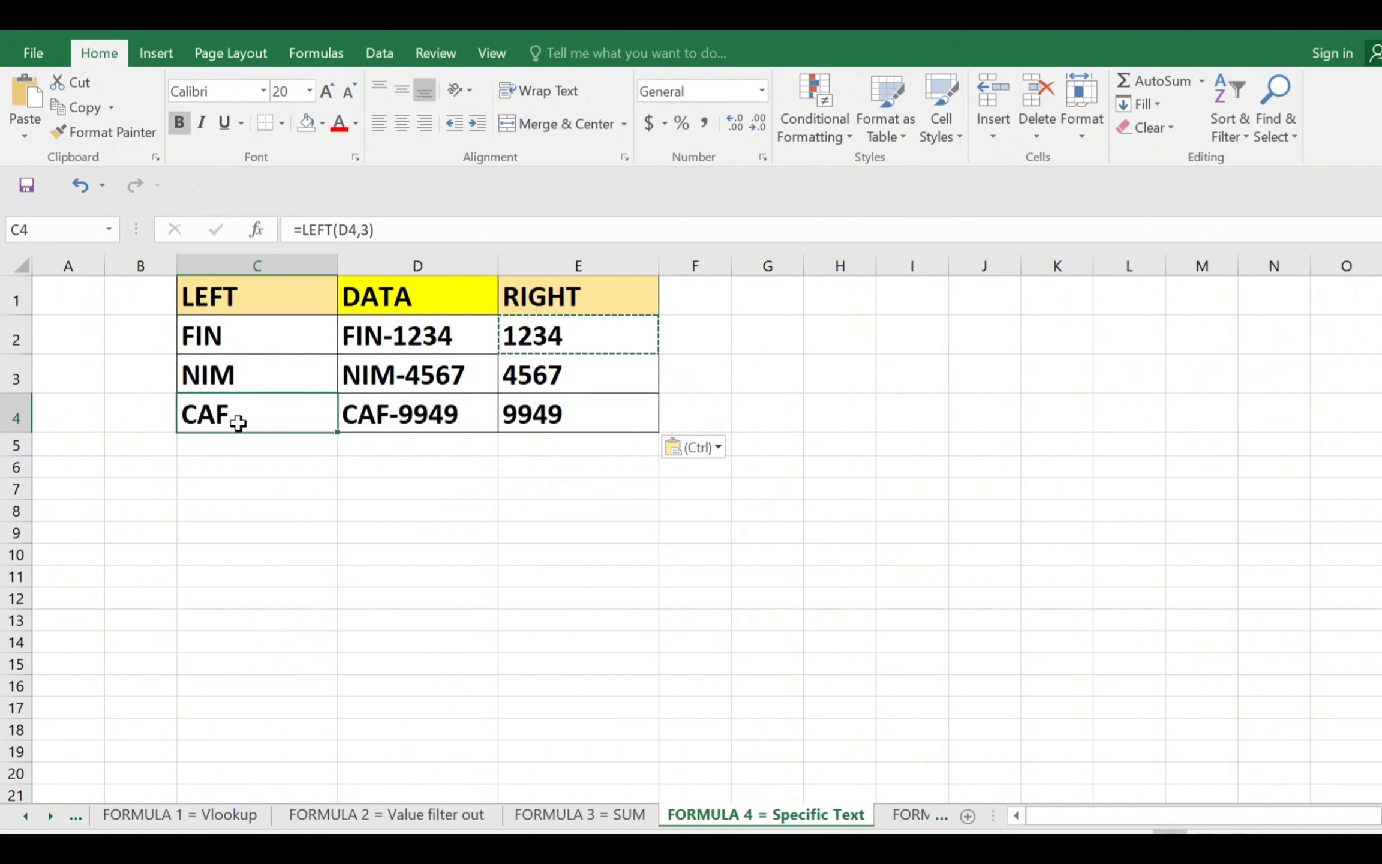
{"action": "left_click", "coordinate": [664, 641]}
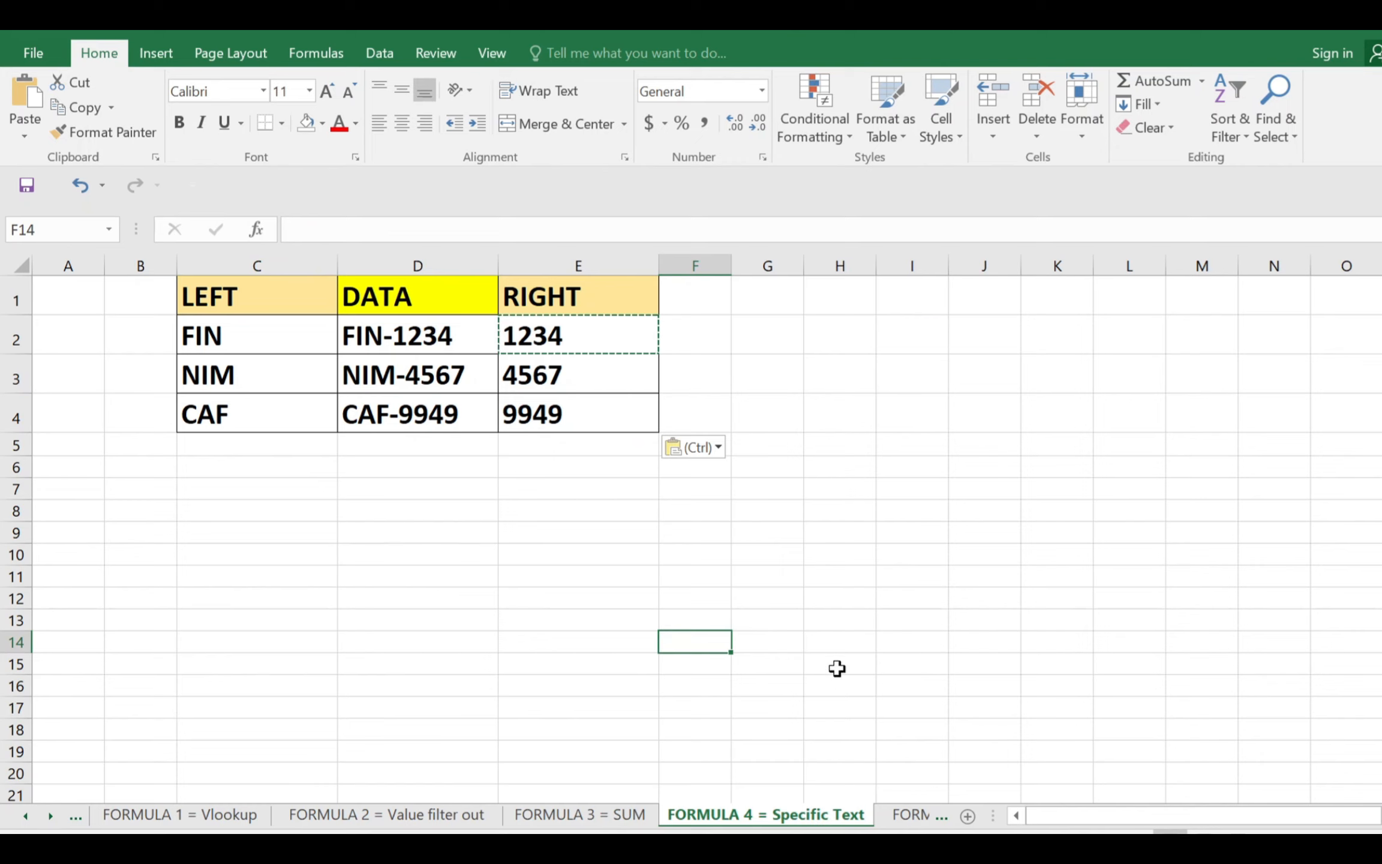
On the FORMULA 5 = Remove Excell space sheet, enlarge the formula bar and examine the extra spaces in the Messy Data text in A2
{"action": "left_click", "coordinate": [909, 817]}
{"action": "left_click", "coordinate": [372, 667]}
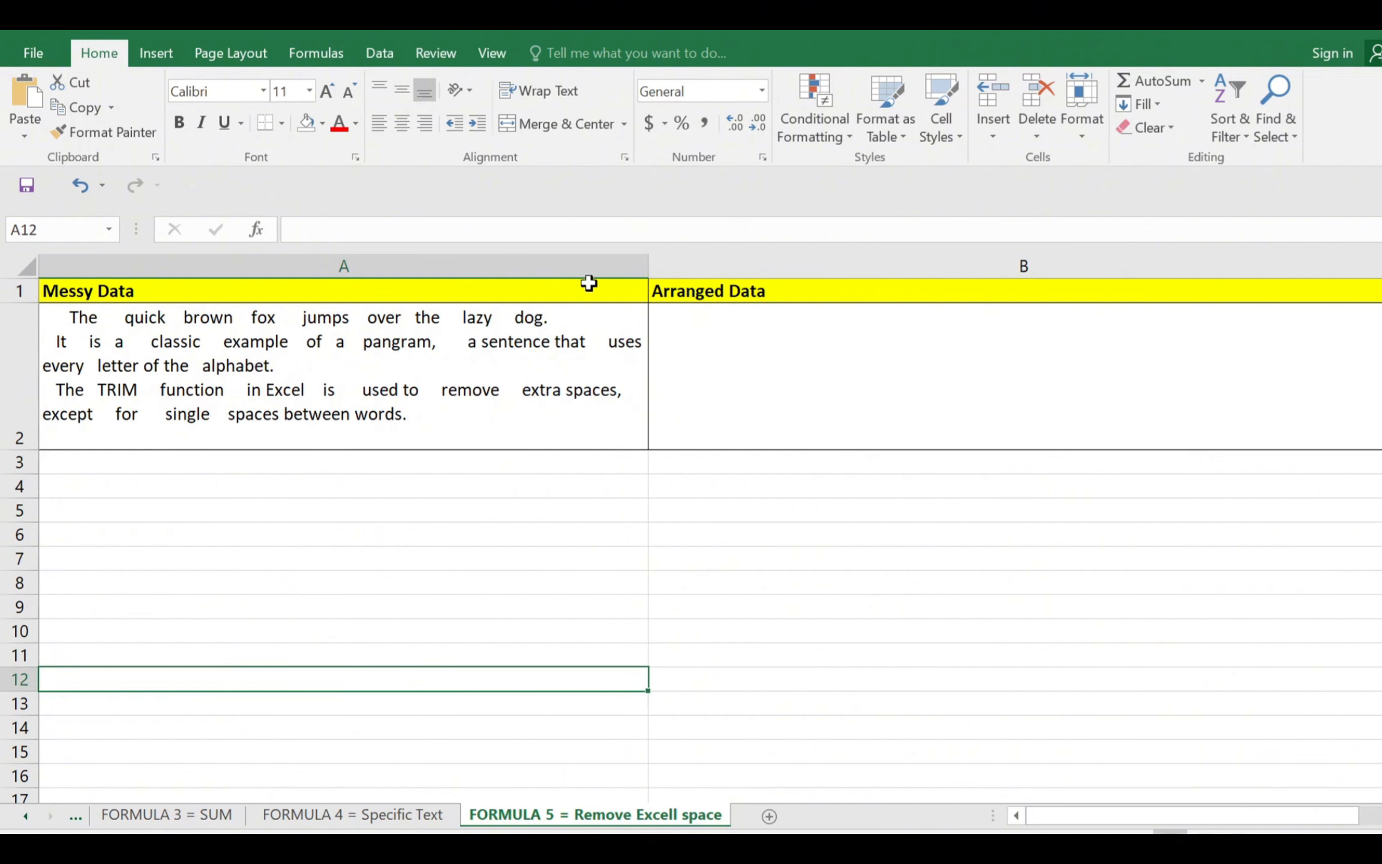
{"action": "left_click_drag", "start_coordinate": [580, 287], "coordinate": [571, 354]}
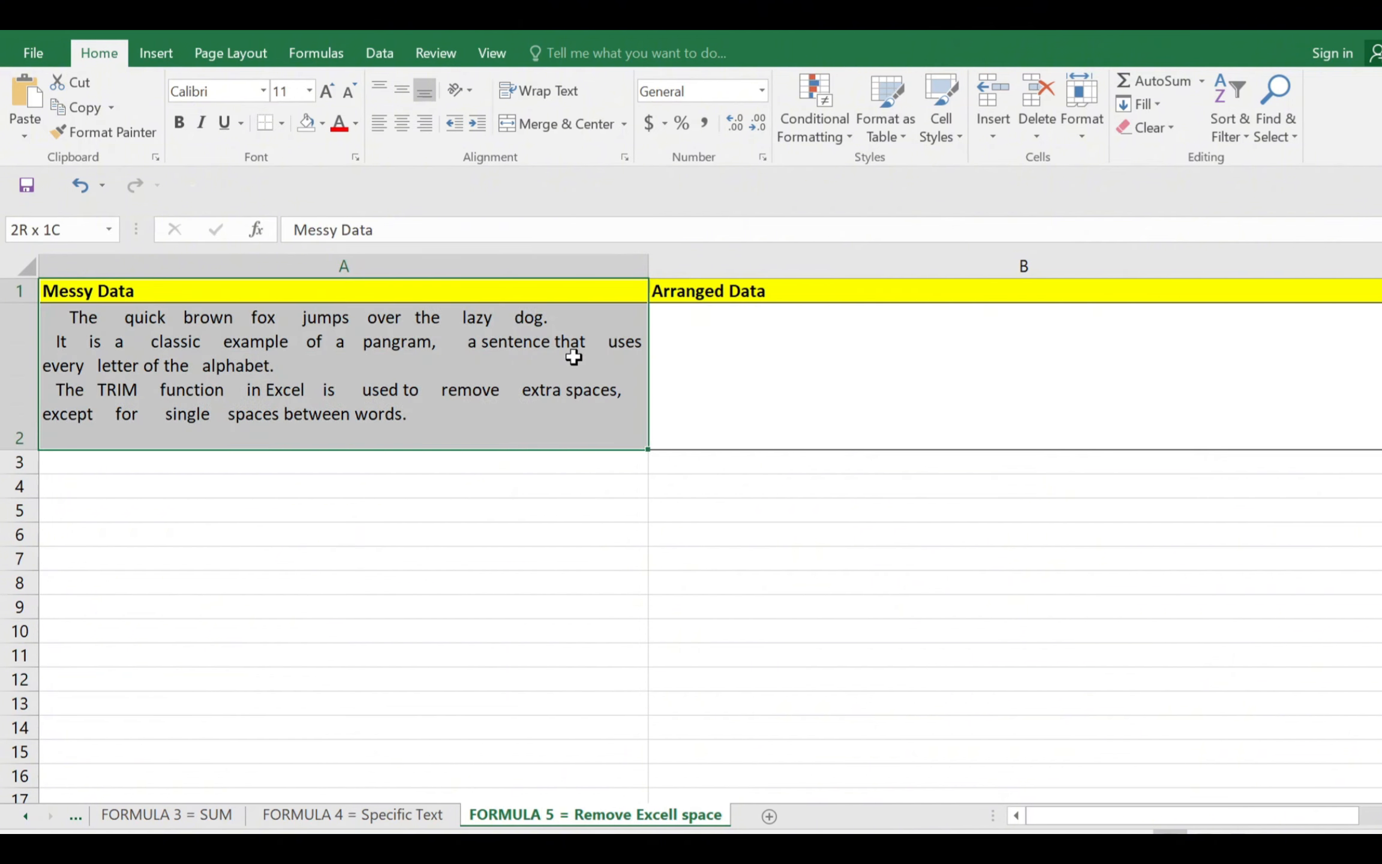
{"action": "left_click", "coordinate": [99, 339]}
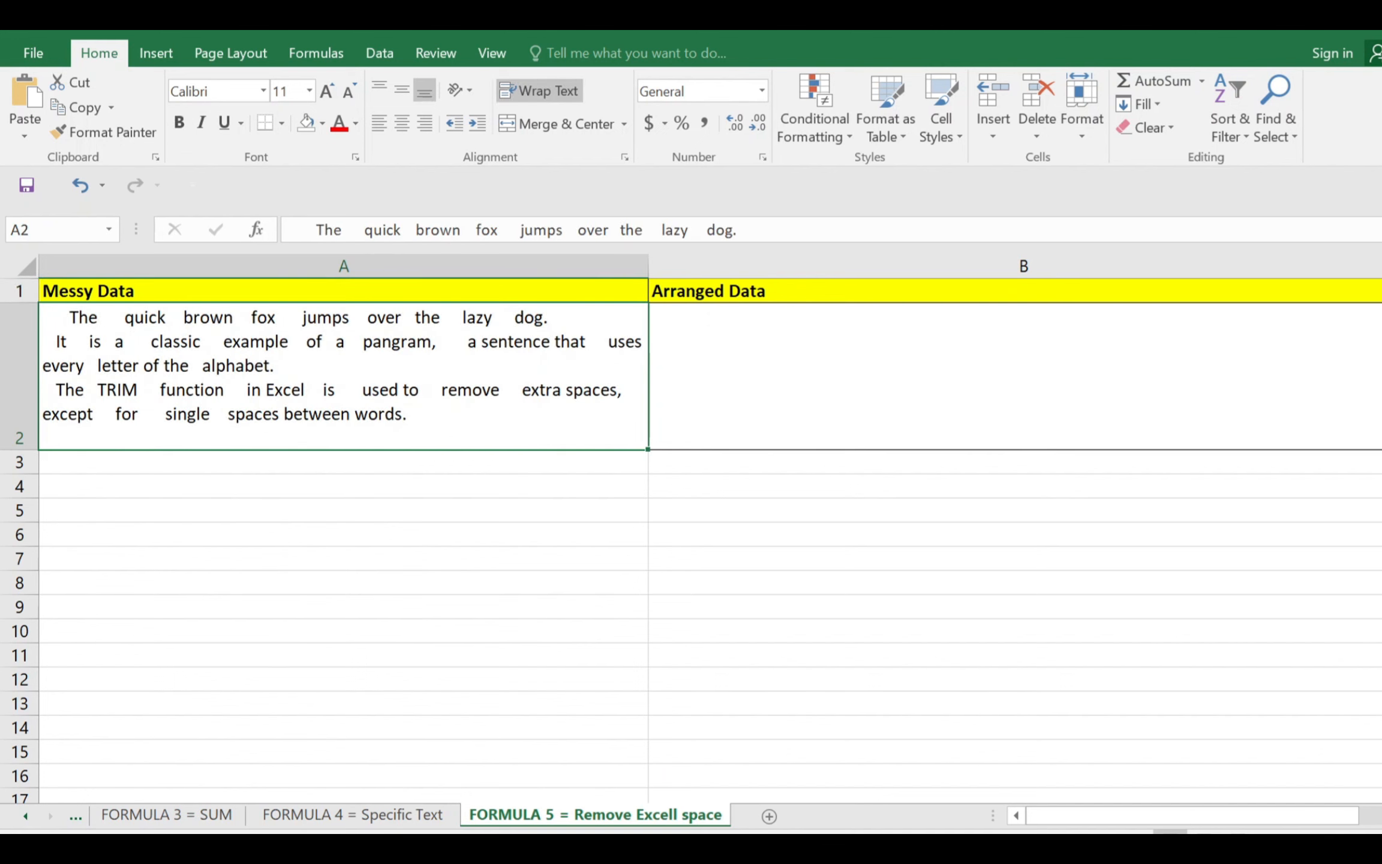
{"action": "left_click_drag", "start_coordinate": [978, 243], "coordinate": [982, 463]}
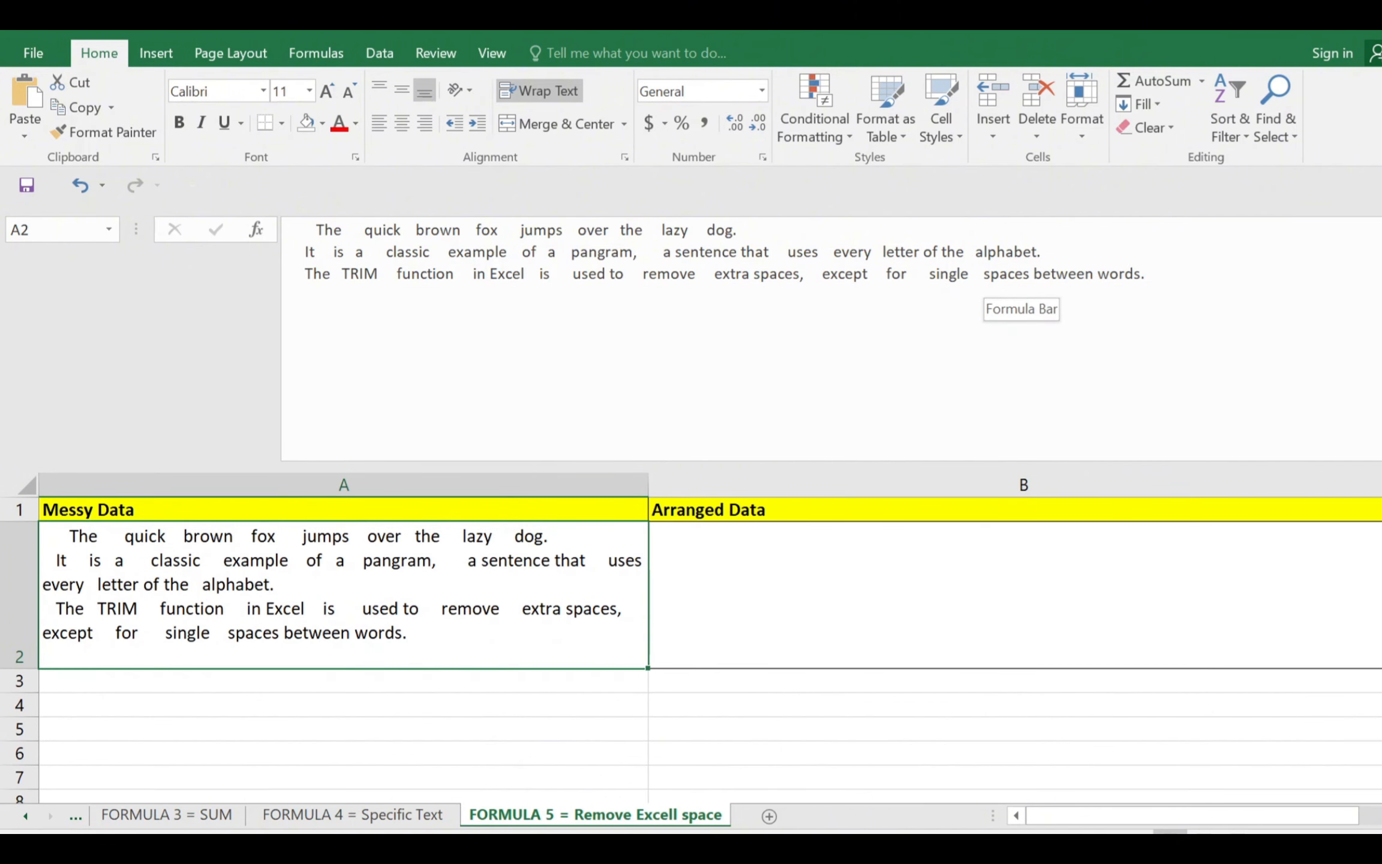
{"action": "left_click_drag", "start_coordinate": [316, 230], "coordinate": [306, 230]}
{"action": "left_click", "coordinate": [603, 532]}
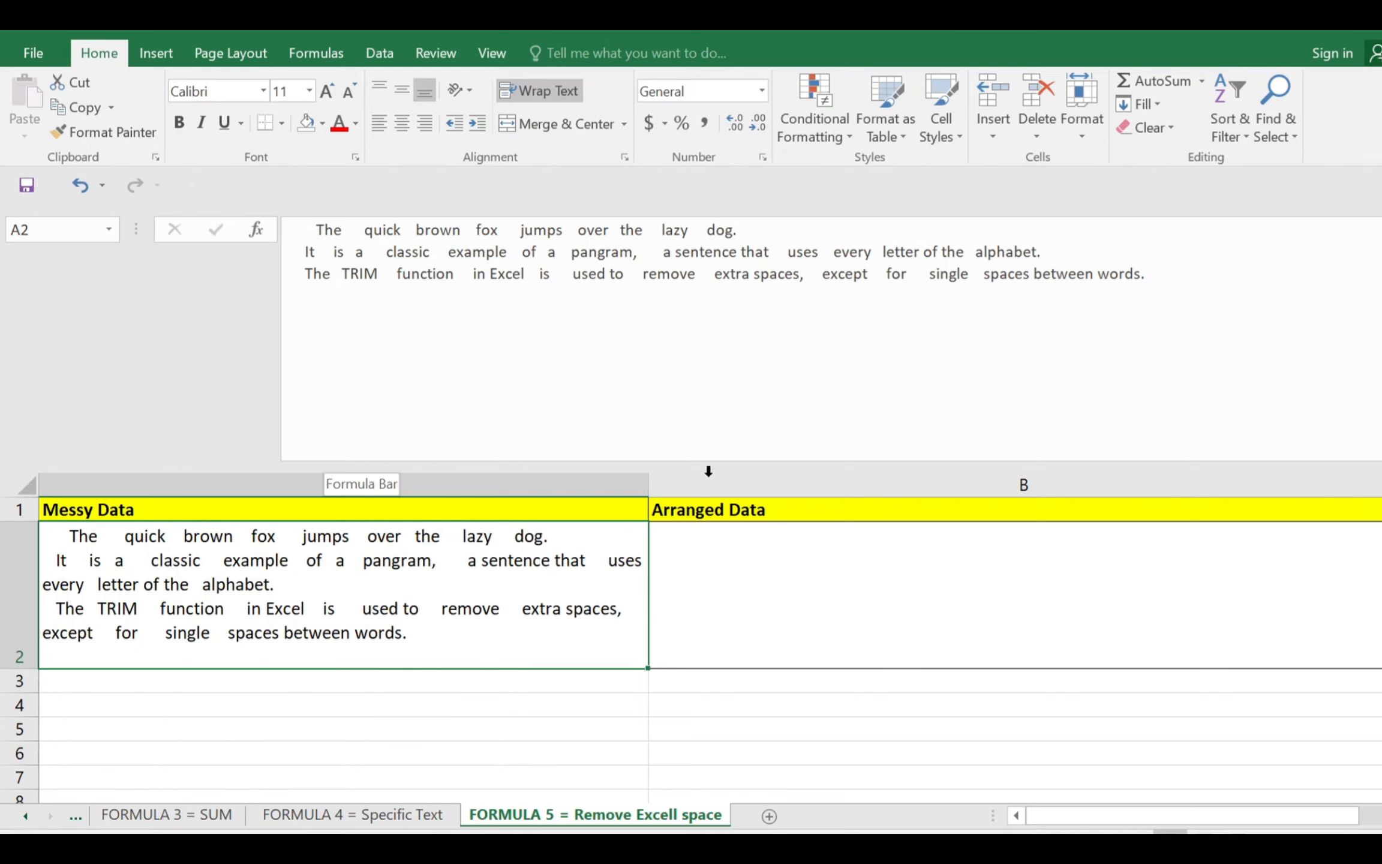
Try retyping the messy text manually in B2 as "The quick brown fox", and undo the entry
{"action": "left_click", "coordinate": [700, 541]}
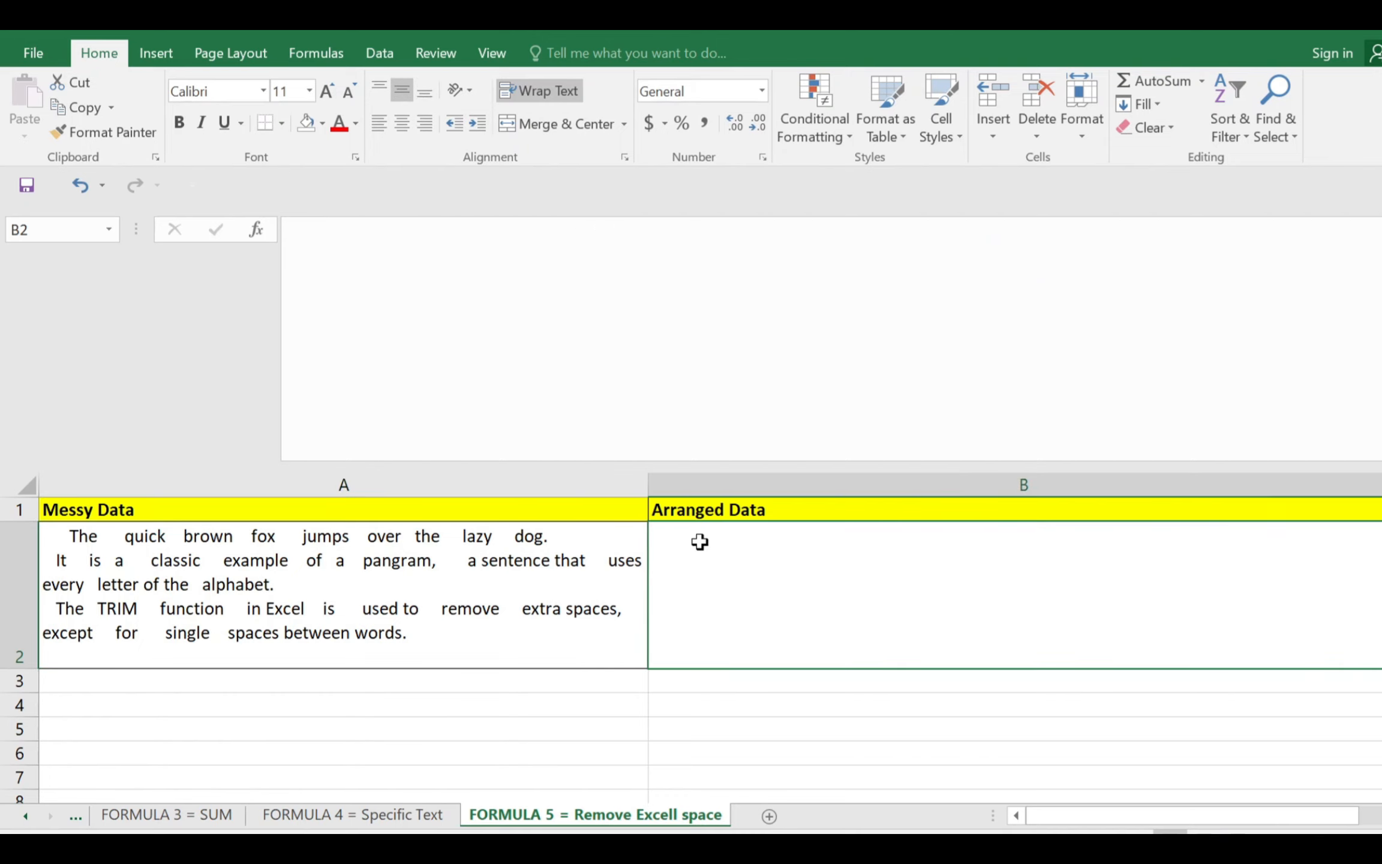
{"action": "type", "text": "The Q"}
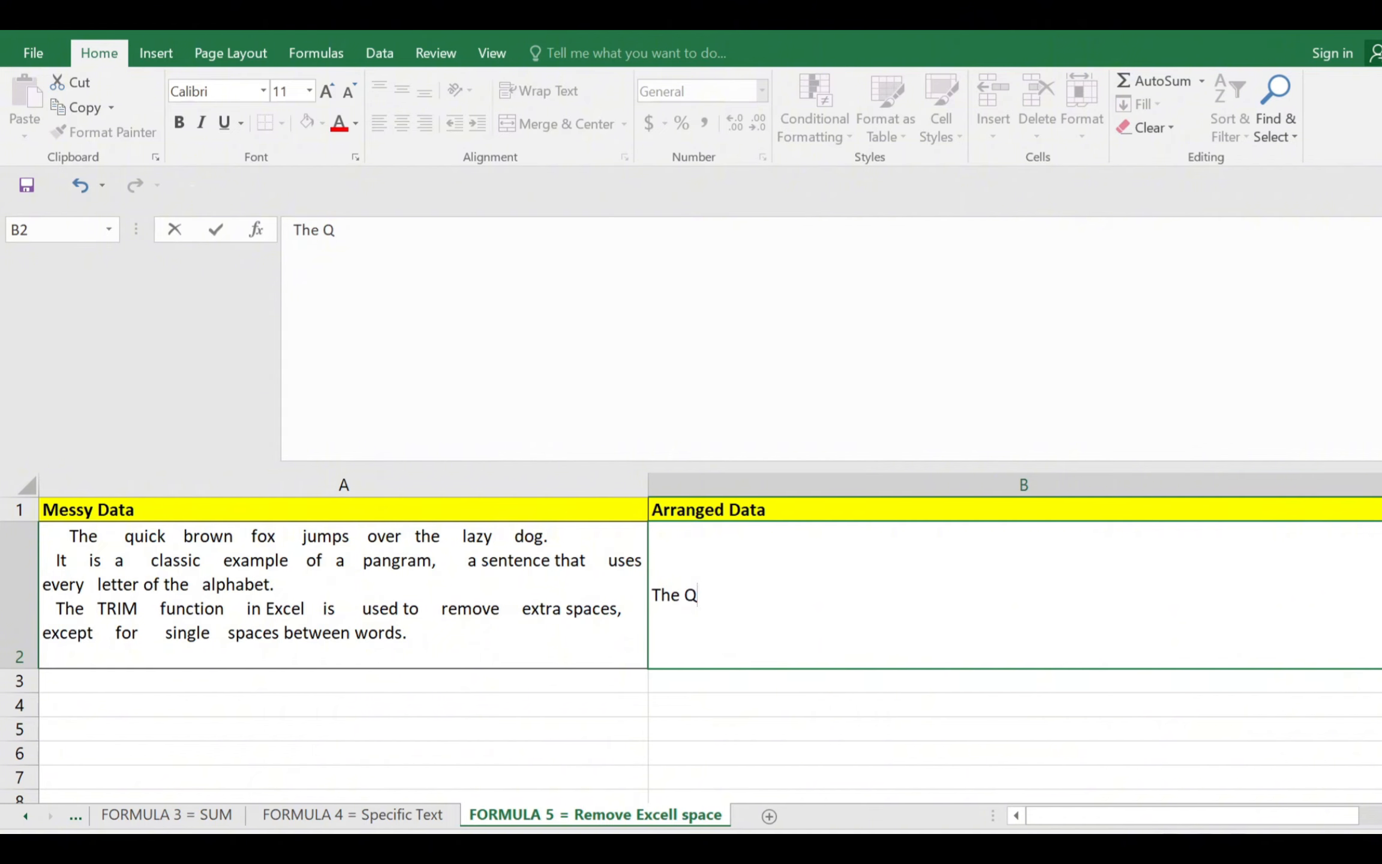
{"action": "key", "text": "BackSpace"}
{"action": "type", "text": "quick bro"}
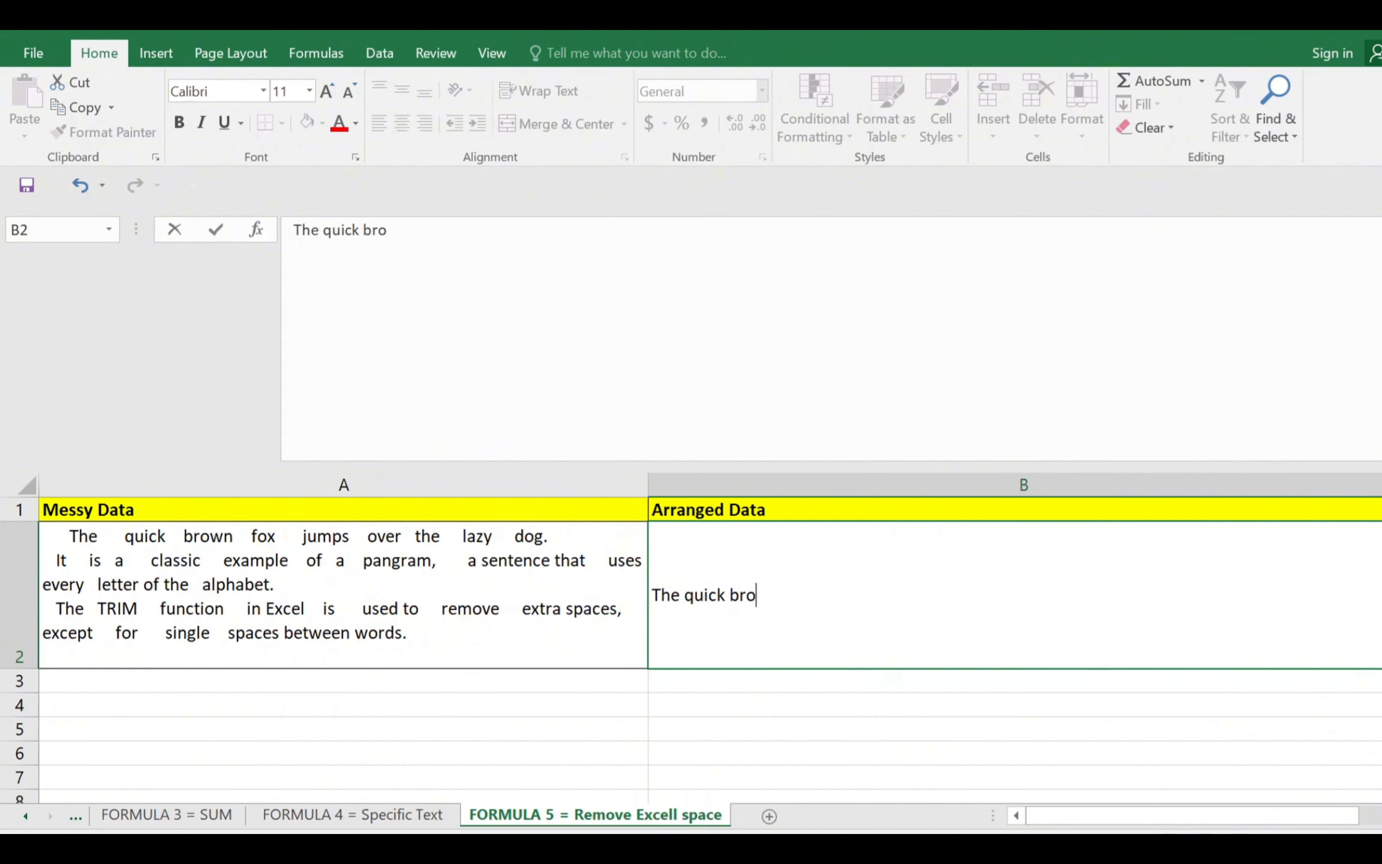
{"action": "type", "text": "wn for"}
{"action": "key", "text": "Right"}
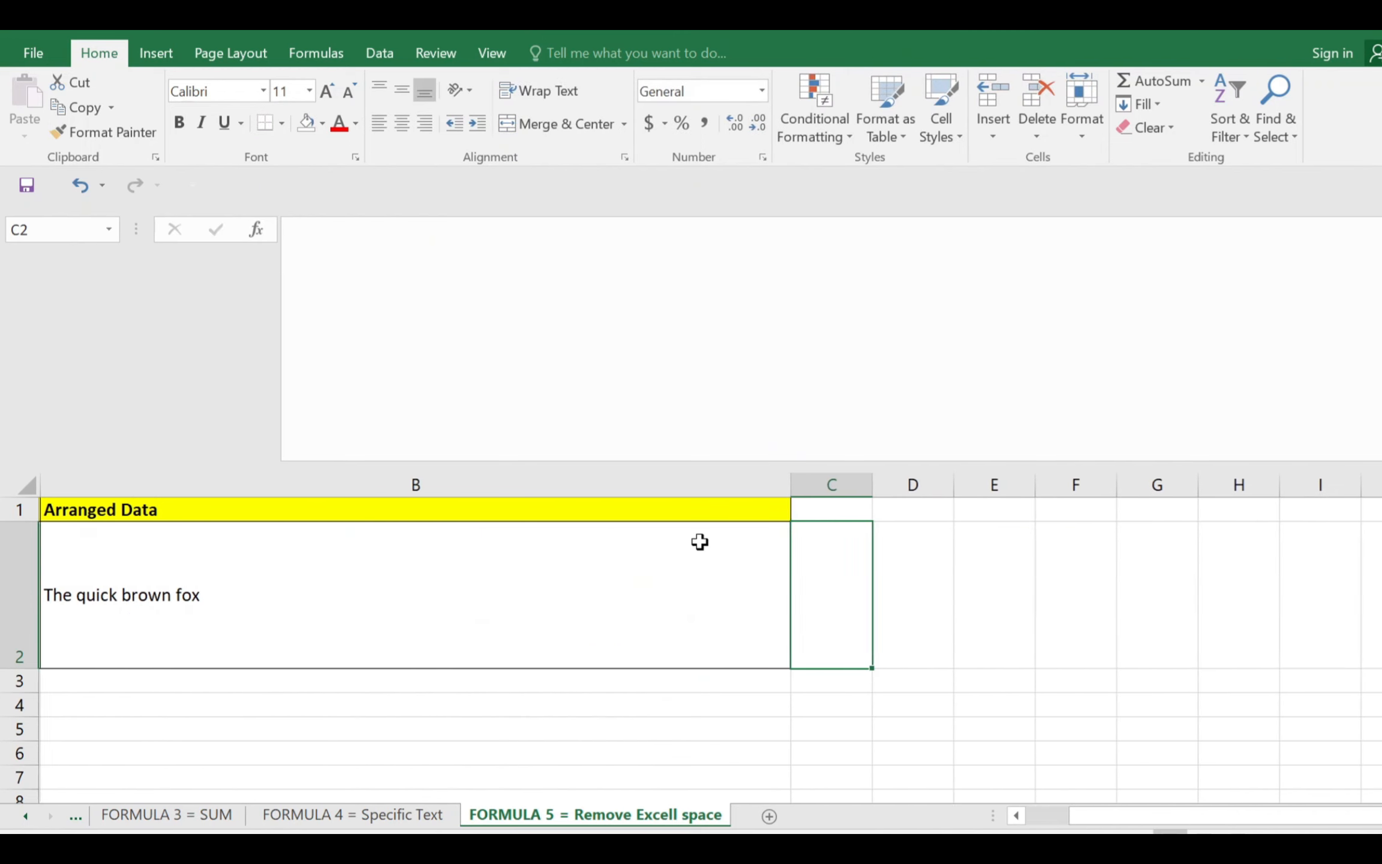
{"action": "key", "text": "Left"}
{"action": "key", "text": "Left"}
{"action": "key", "text": "ctrl+z"}
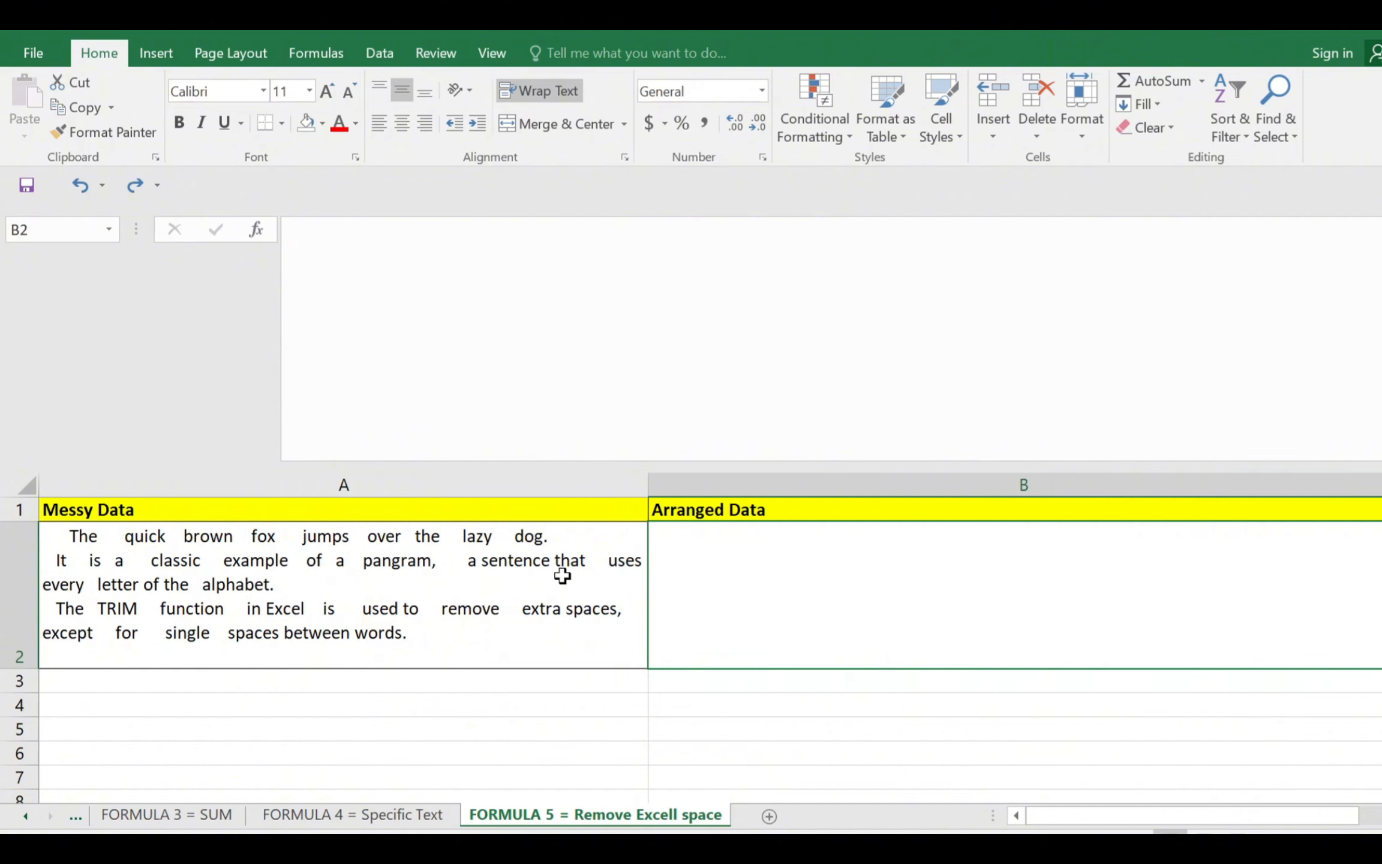
Enter =TRIM(A2) in B2 under Arranged Data to remove the excess spaces from the messy text
{"action": "type", "text": "="}
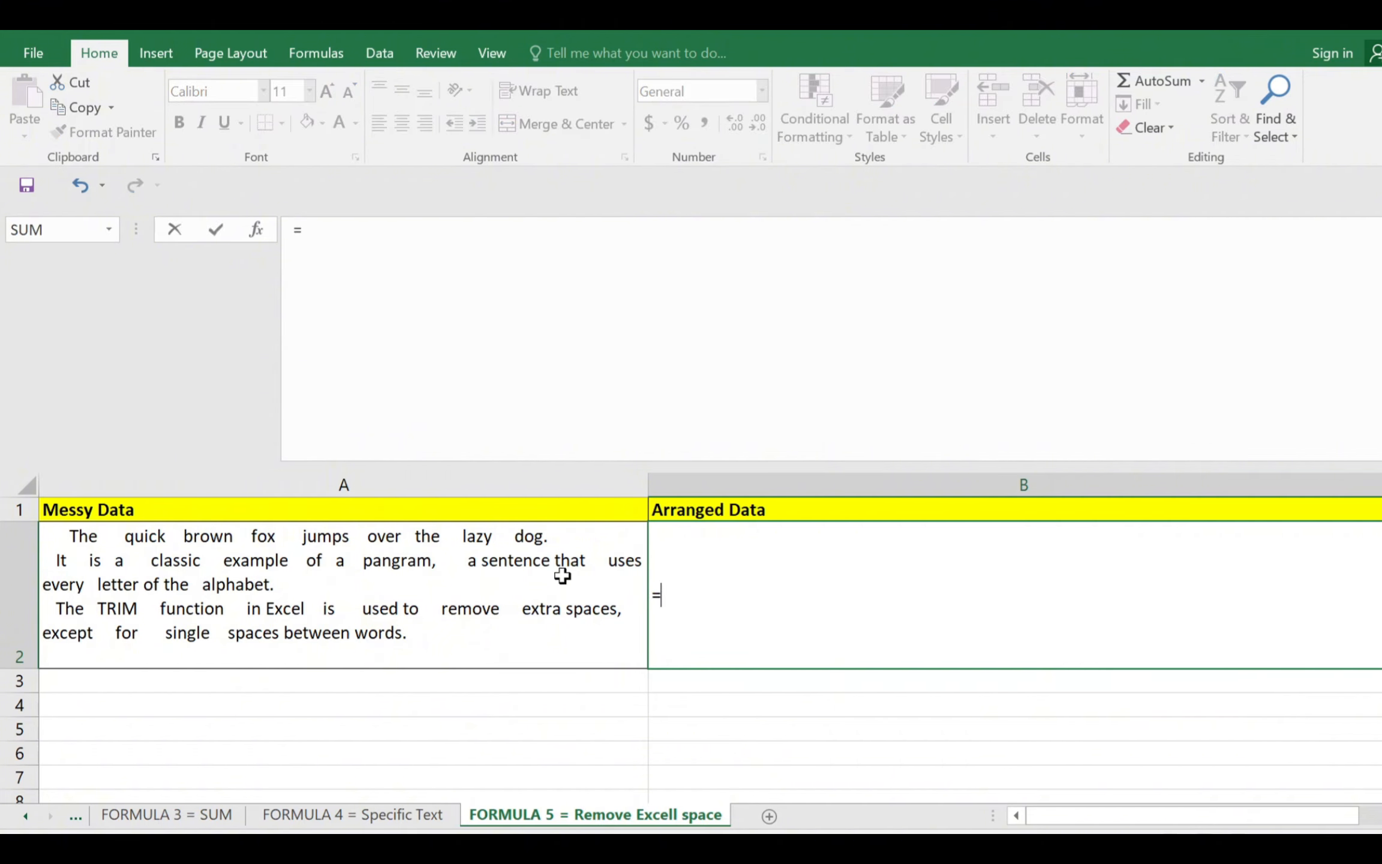
{"action": "type", "text": "TRIM"}
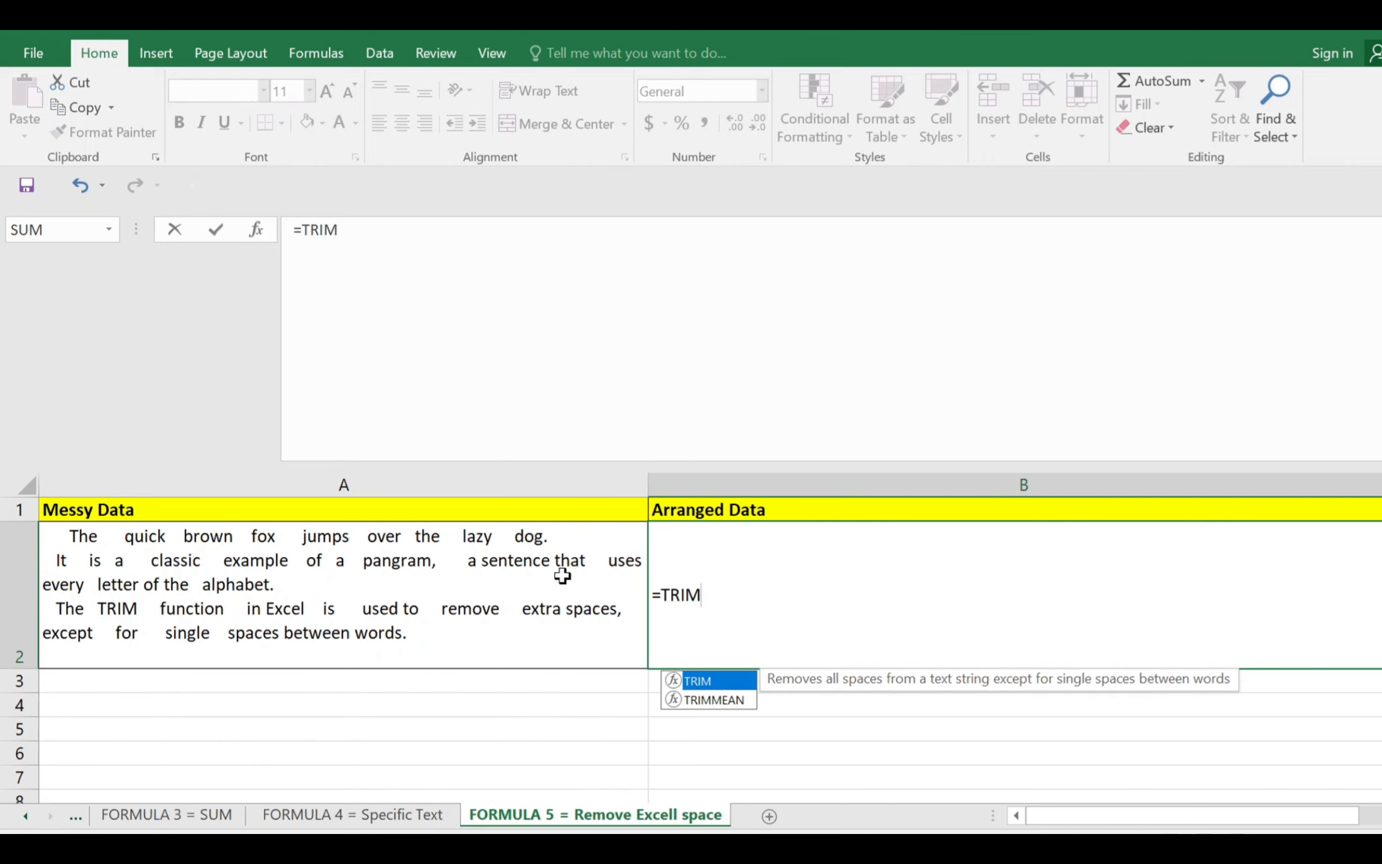
{"action": "type", "text": "("}
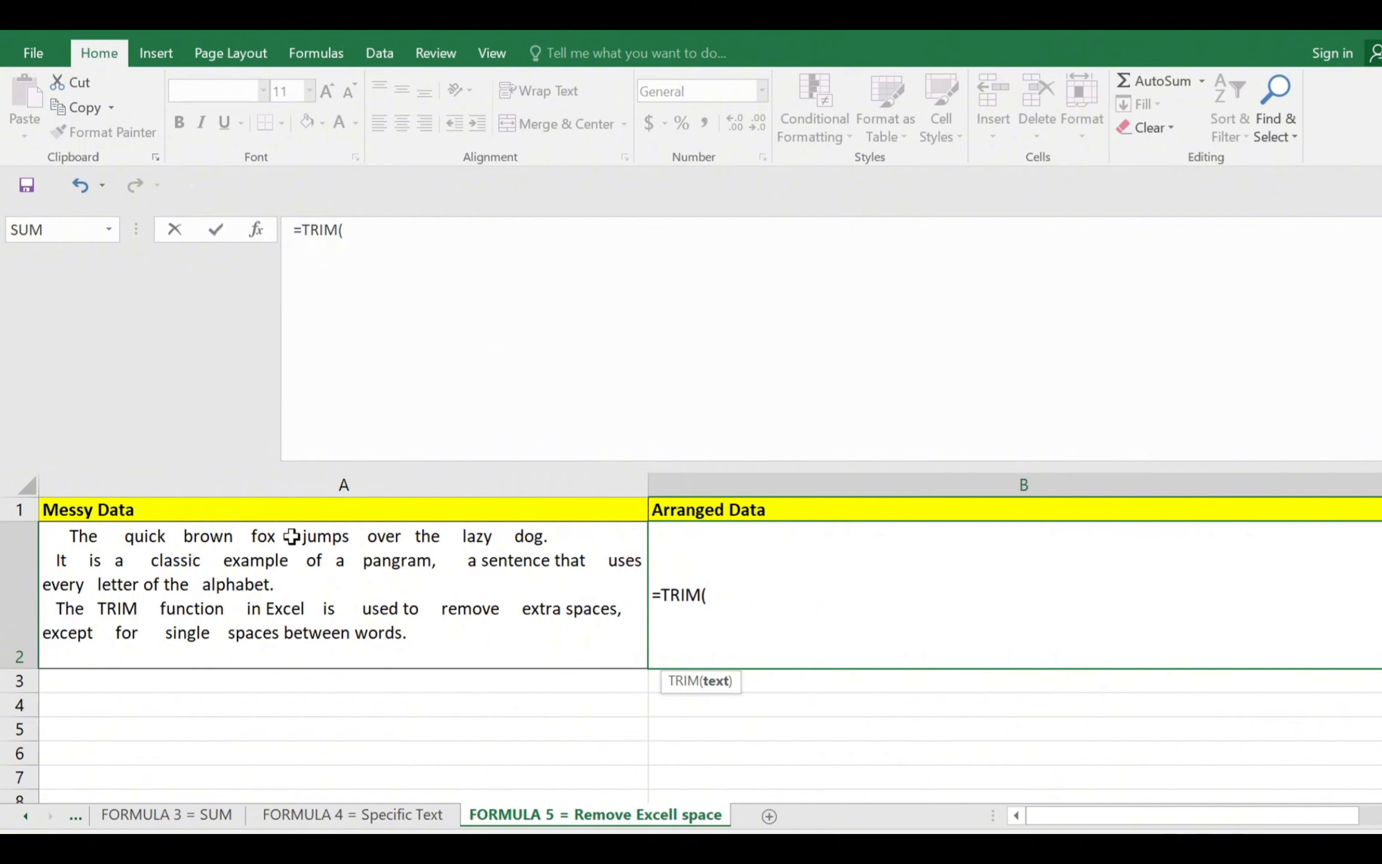
{"action": "left_click", "coordinate": [224, 573]}
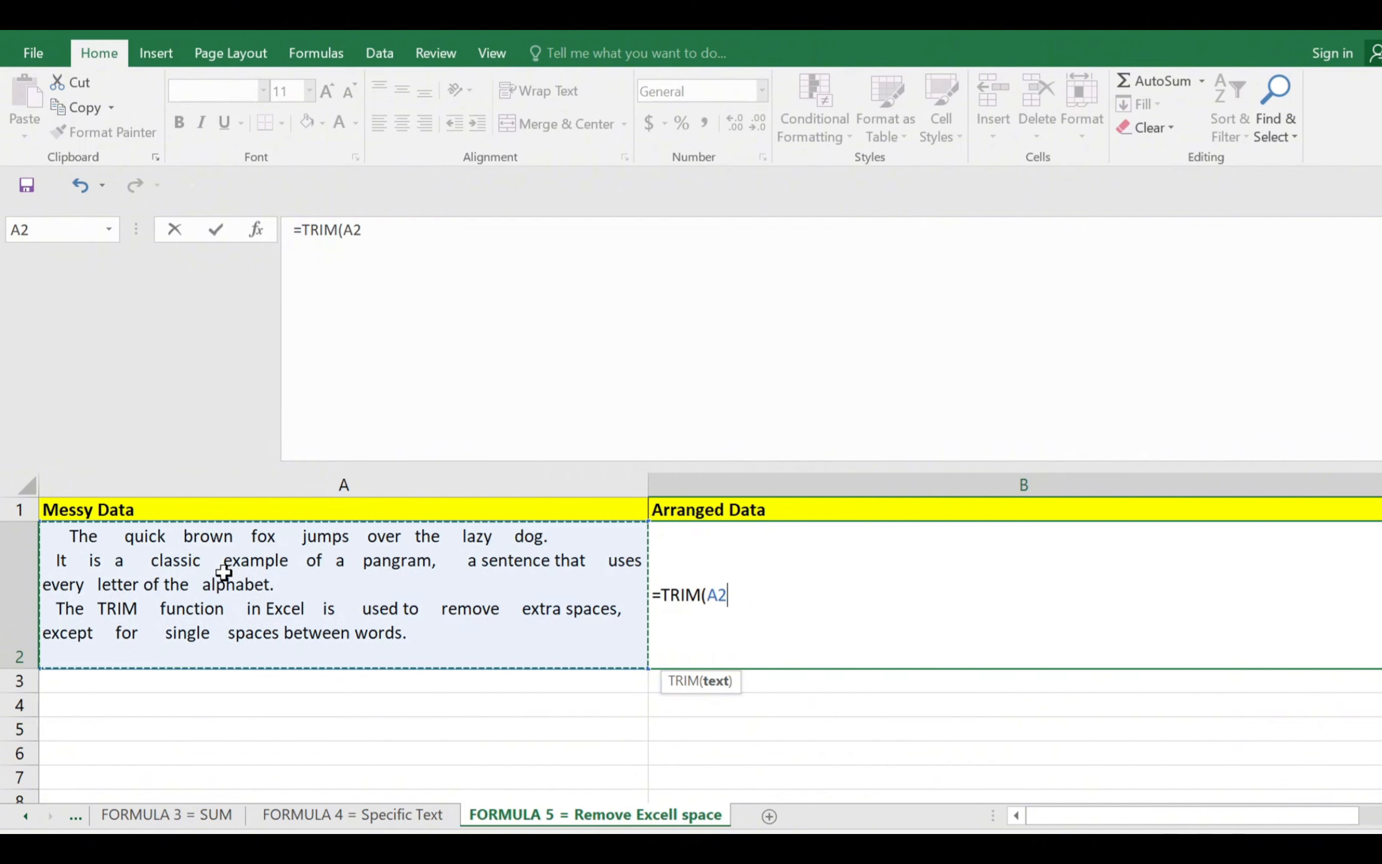
{"action": "type", "text": ")"}
{"action": "key", "text": "Return"}
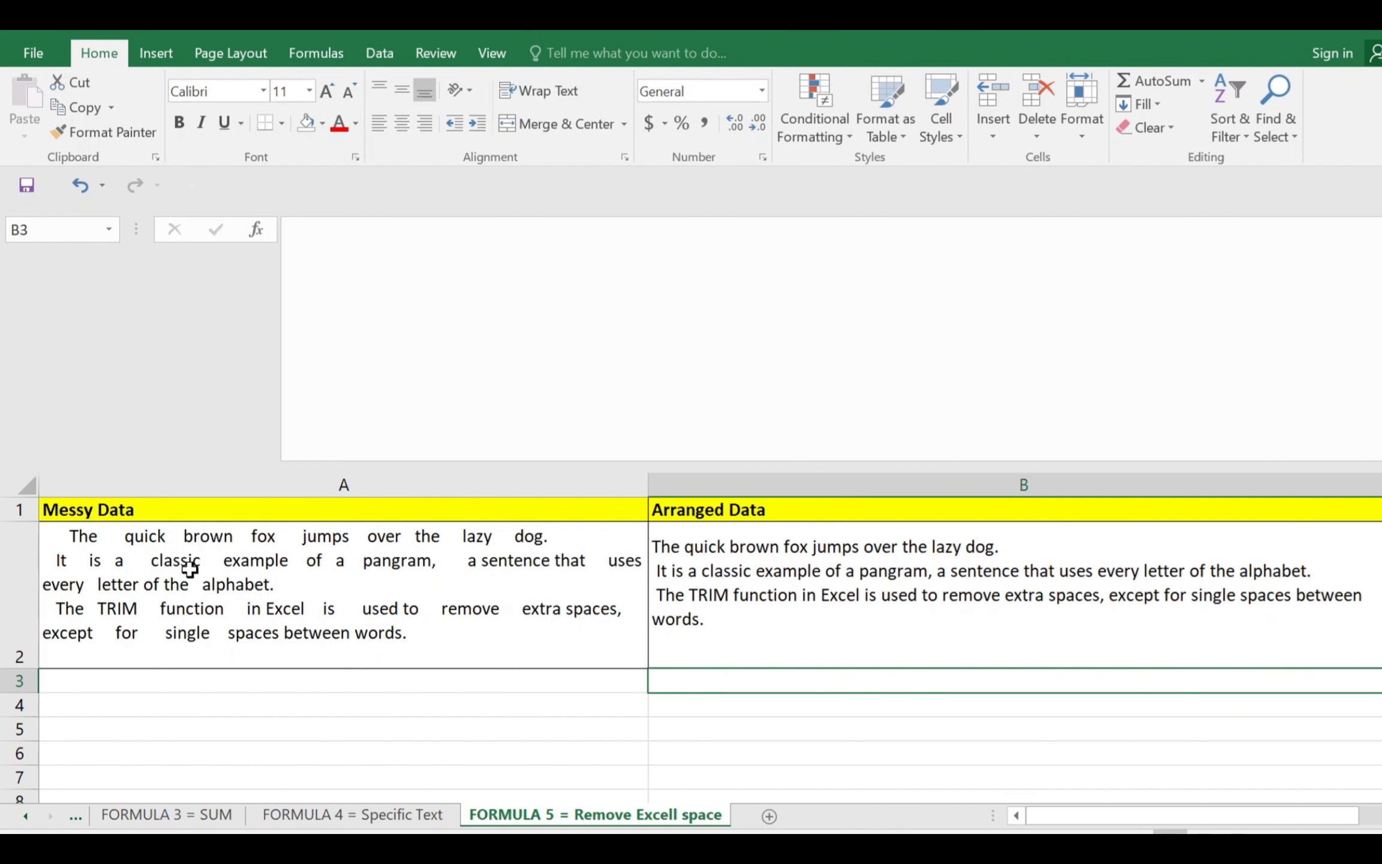
Check the TRIM formula in B2 and compare its arranged text with the original text in A2
{"action": "left_click", "coordinate": [711, 546]}
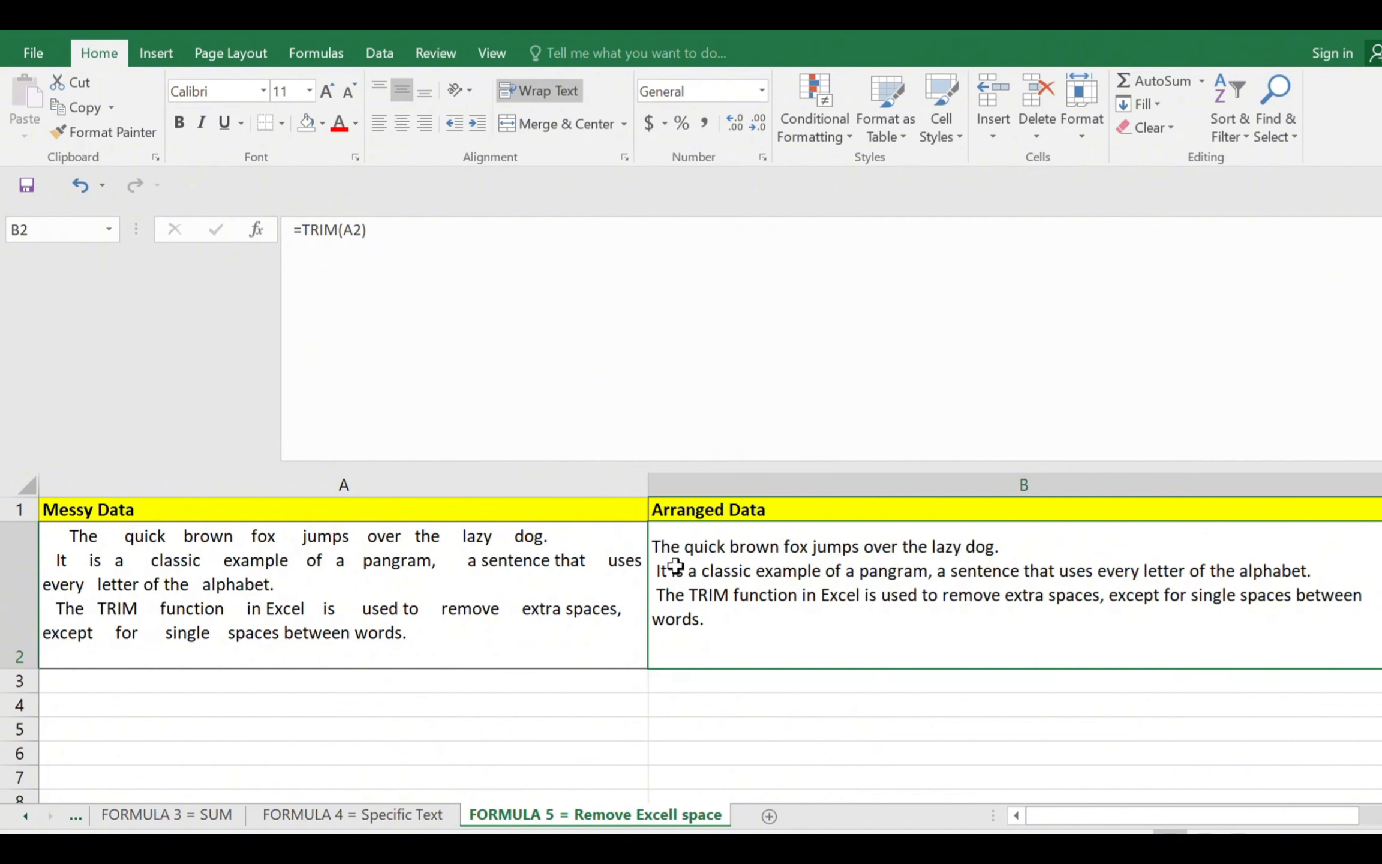
{"action": "double_click", "coordinate": [120, 536]}
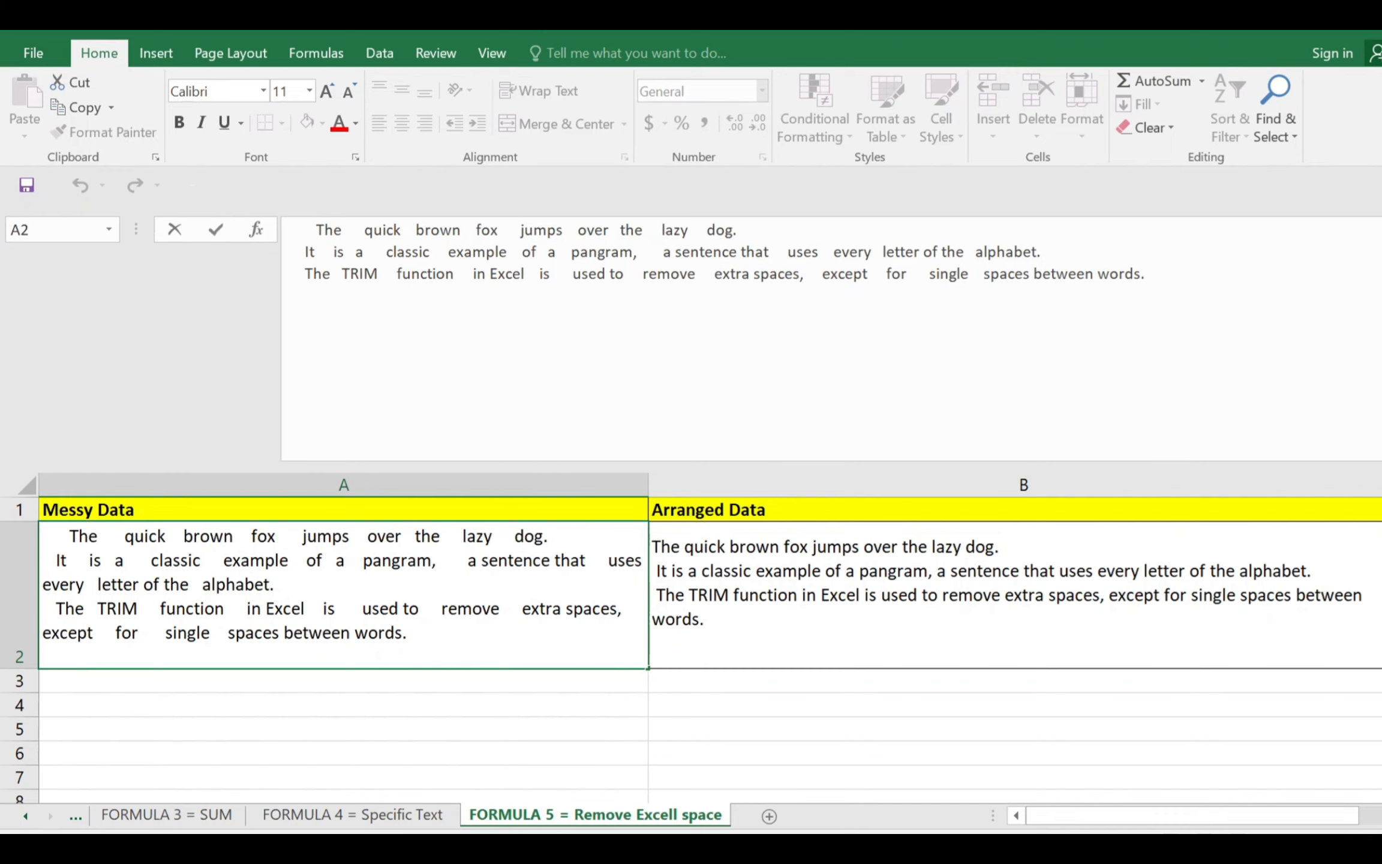
{"action": "left_click", "coordinate": [192, 704]}
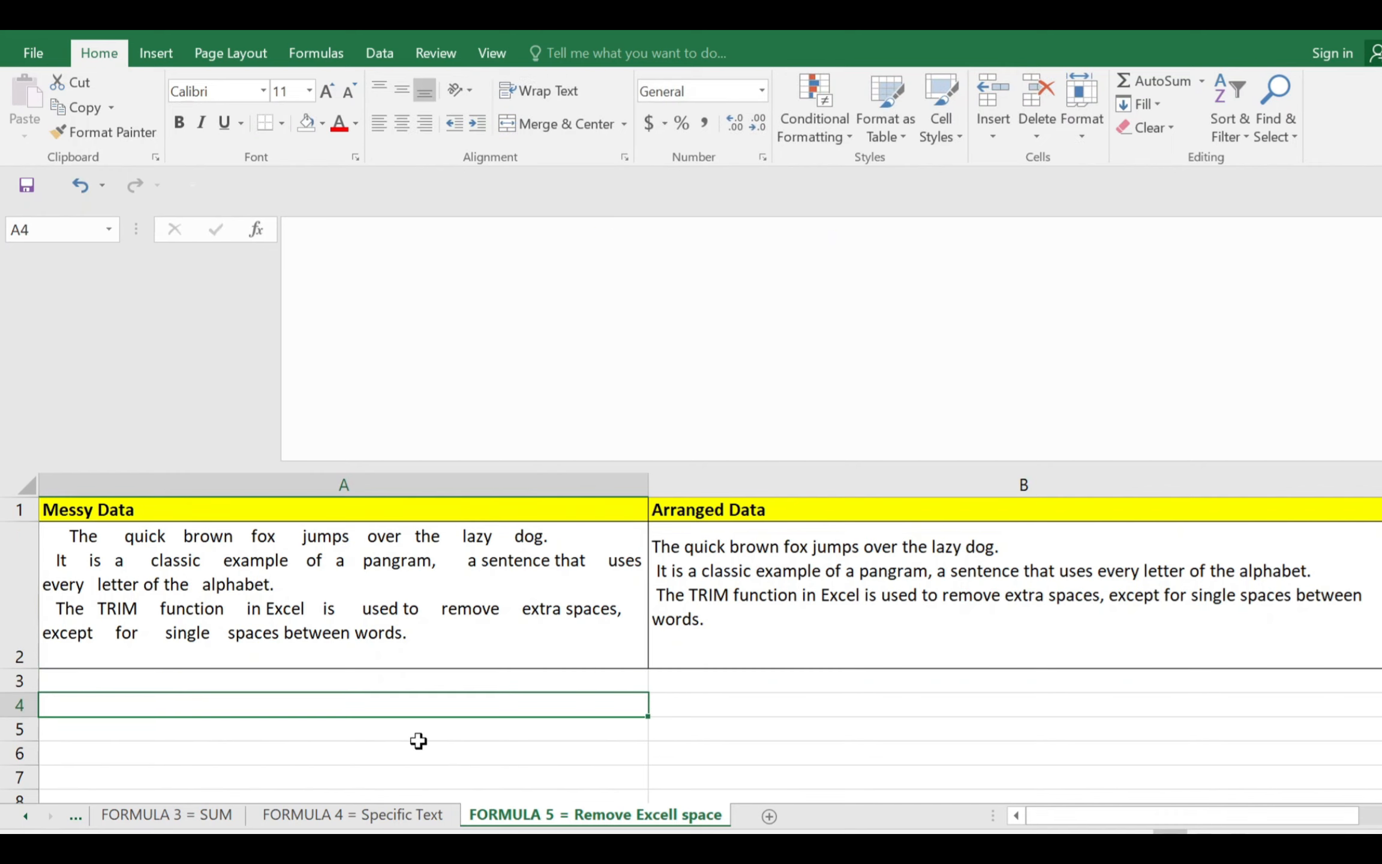
{"action": "left_click", "coordinate": [746, 600]}
{"action": "scroll", "coordinate": [745, 601], "scroll_direction": "up", "scroll_amount": 1}
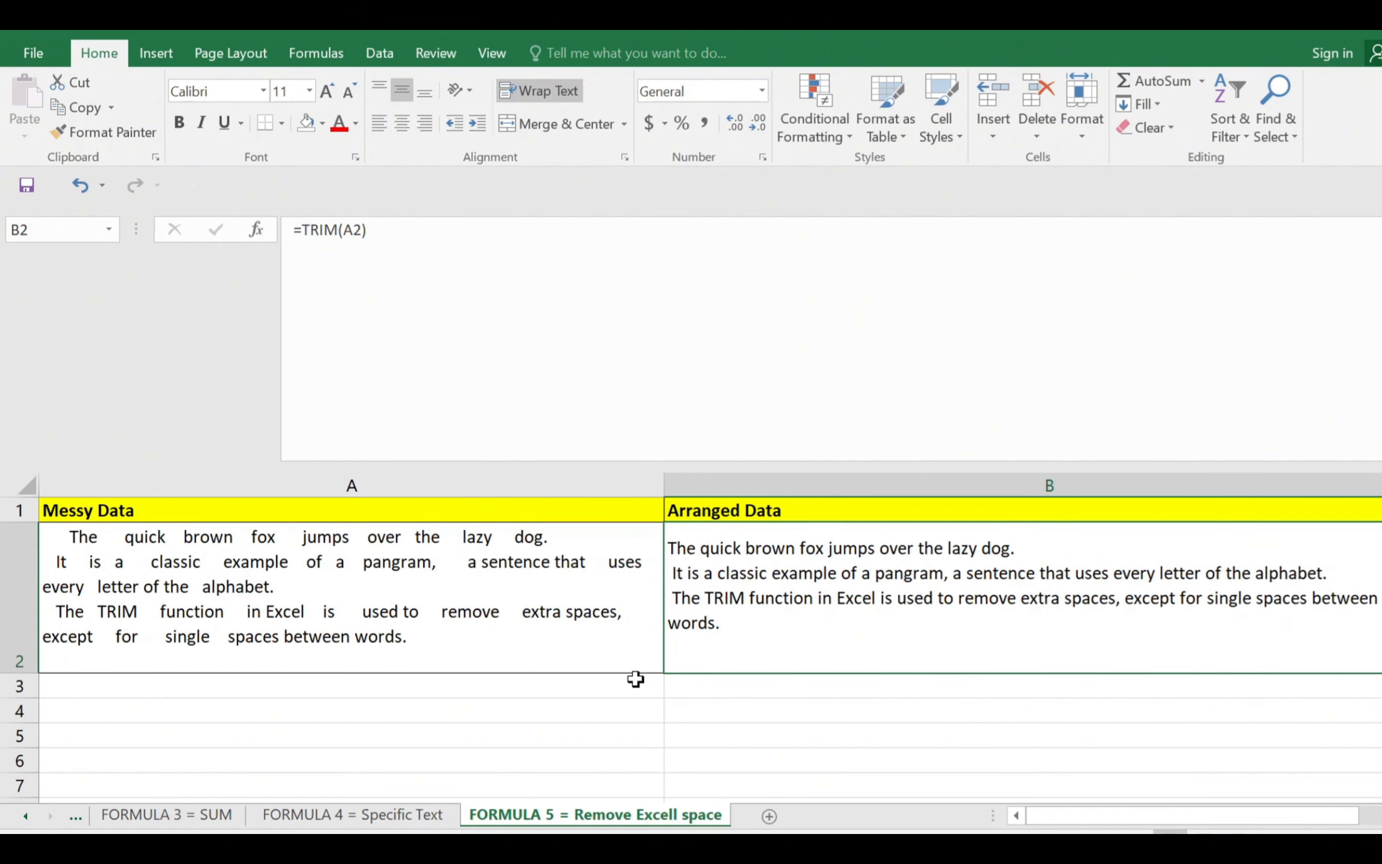
{"action": "scroll", "coordinate": [624, 685], "scroll_direction": "right", "scroll_amount": 2}
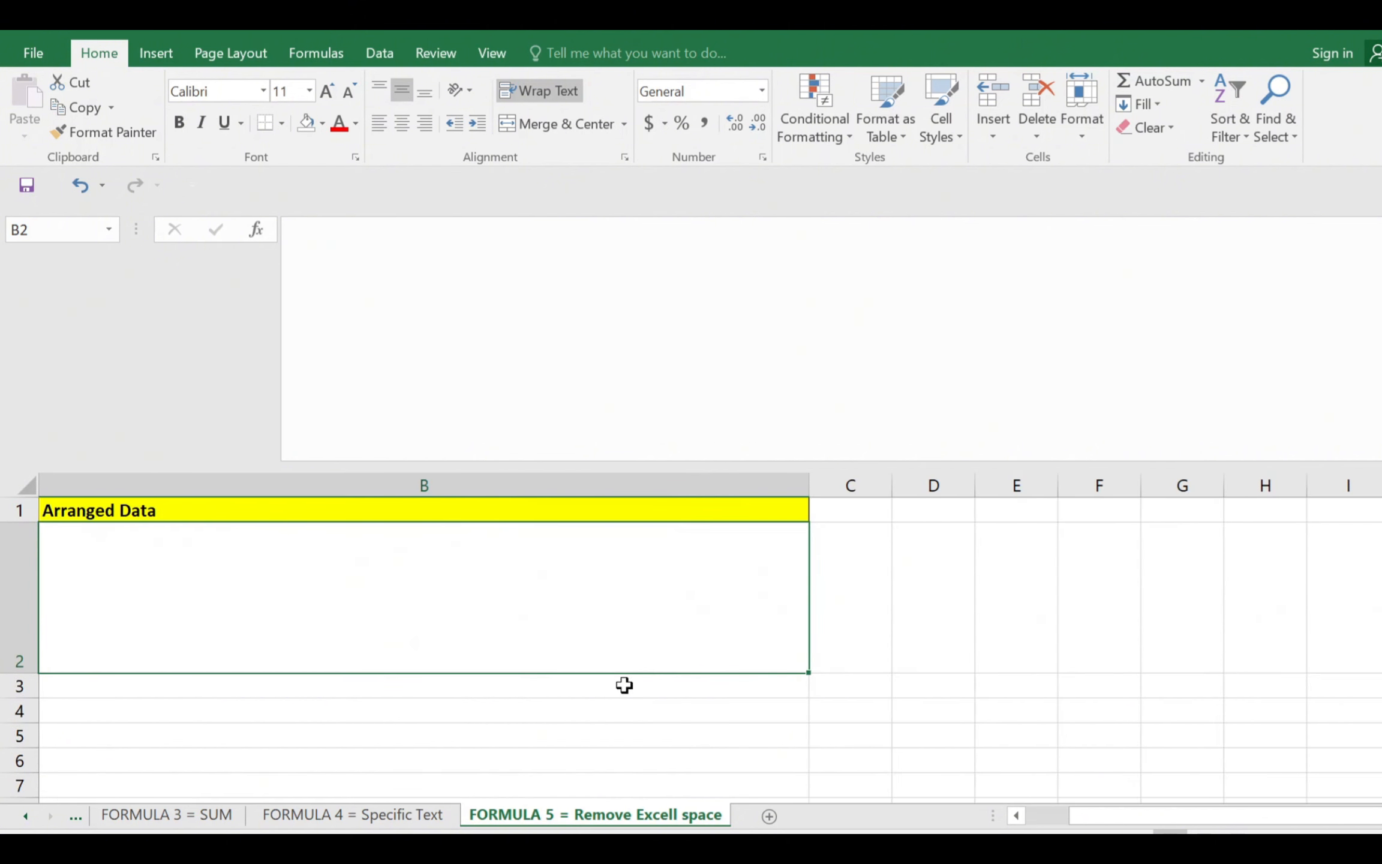
{"action": "scroll", "coordinate": [624, 685], "scroll_direction": "left", "scroll_amount": 2}
Go back through the earlier formula sheets to the Summary sheet and select A1:K19 around the TOP 5 Essential Formula list
{"action": "left_click", "coordinate": [180, 822]}
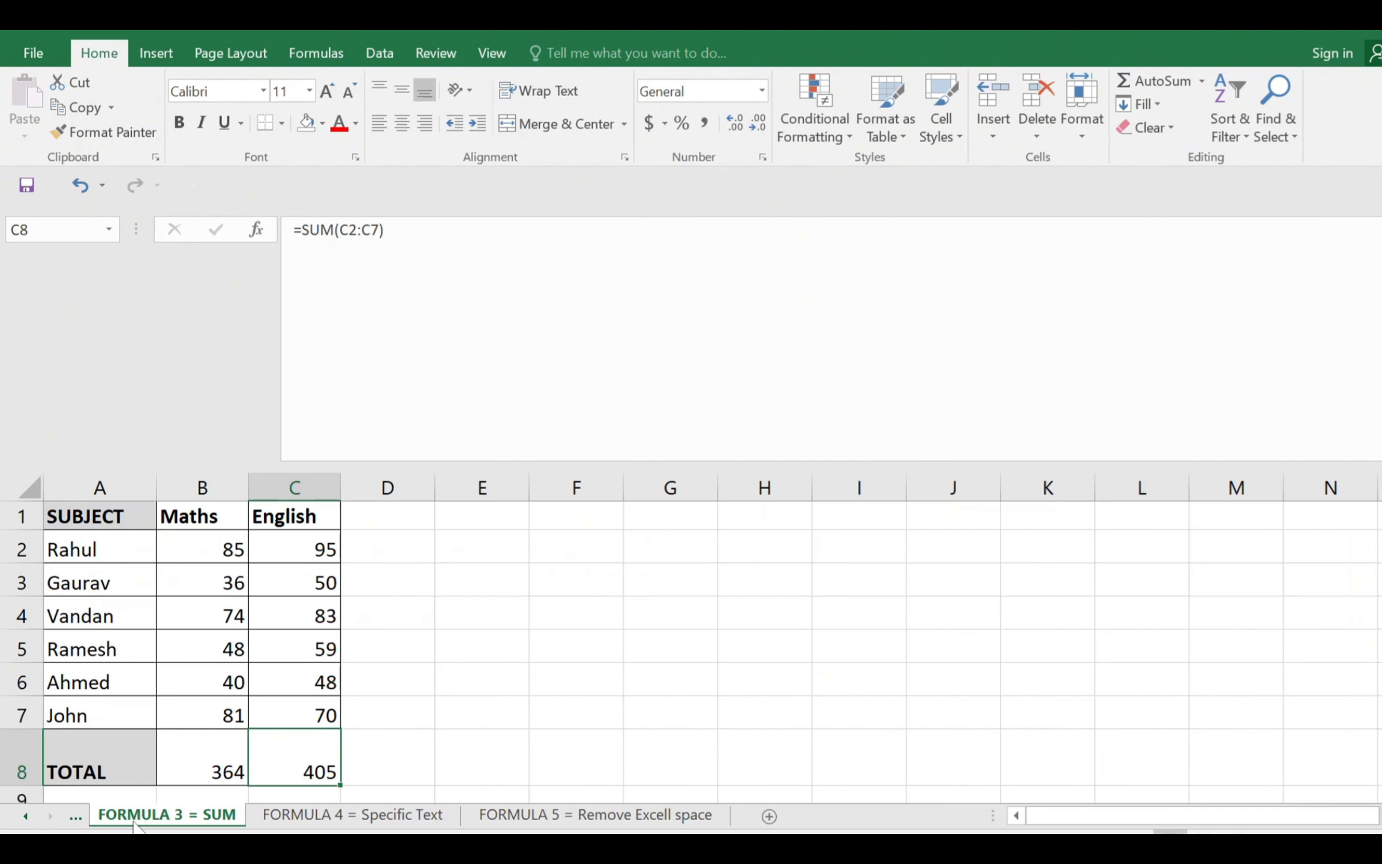
{"action": "left_click", "coordinate": [77, 818]}
{"action": "left_click", "coordinate": [76, 818]}
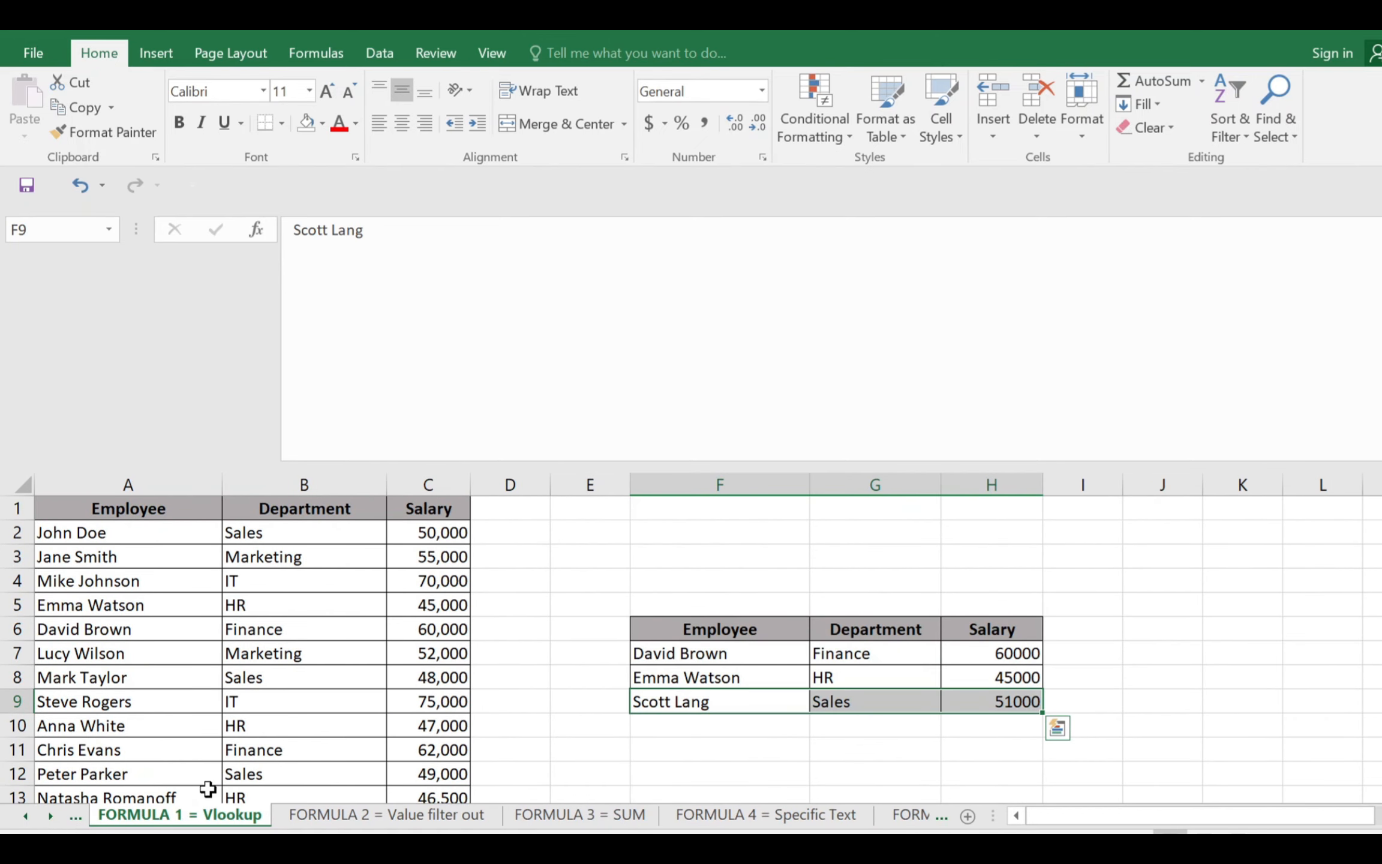
{"action": "left_click", "coordinate": [76, 818]}
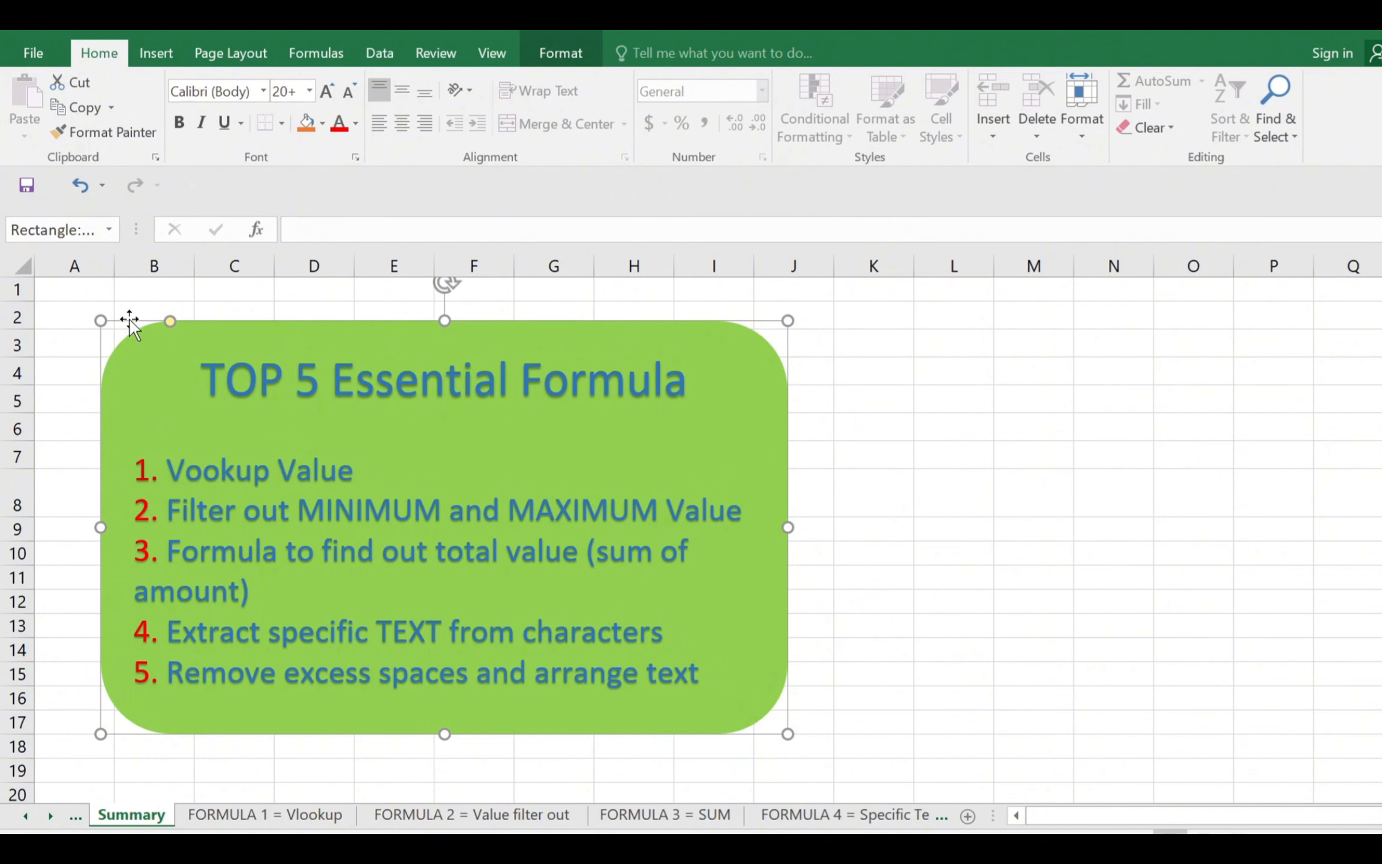
{"action": "left_click_drag", "start_coordinate": [77, 293], "coordinate": [869, 781]}
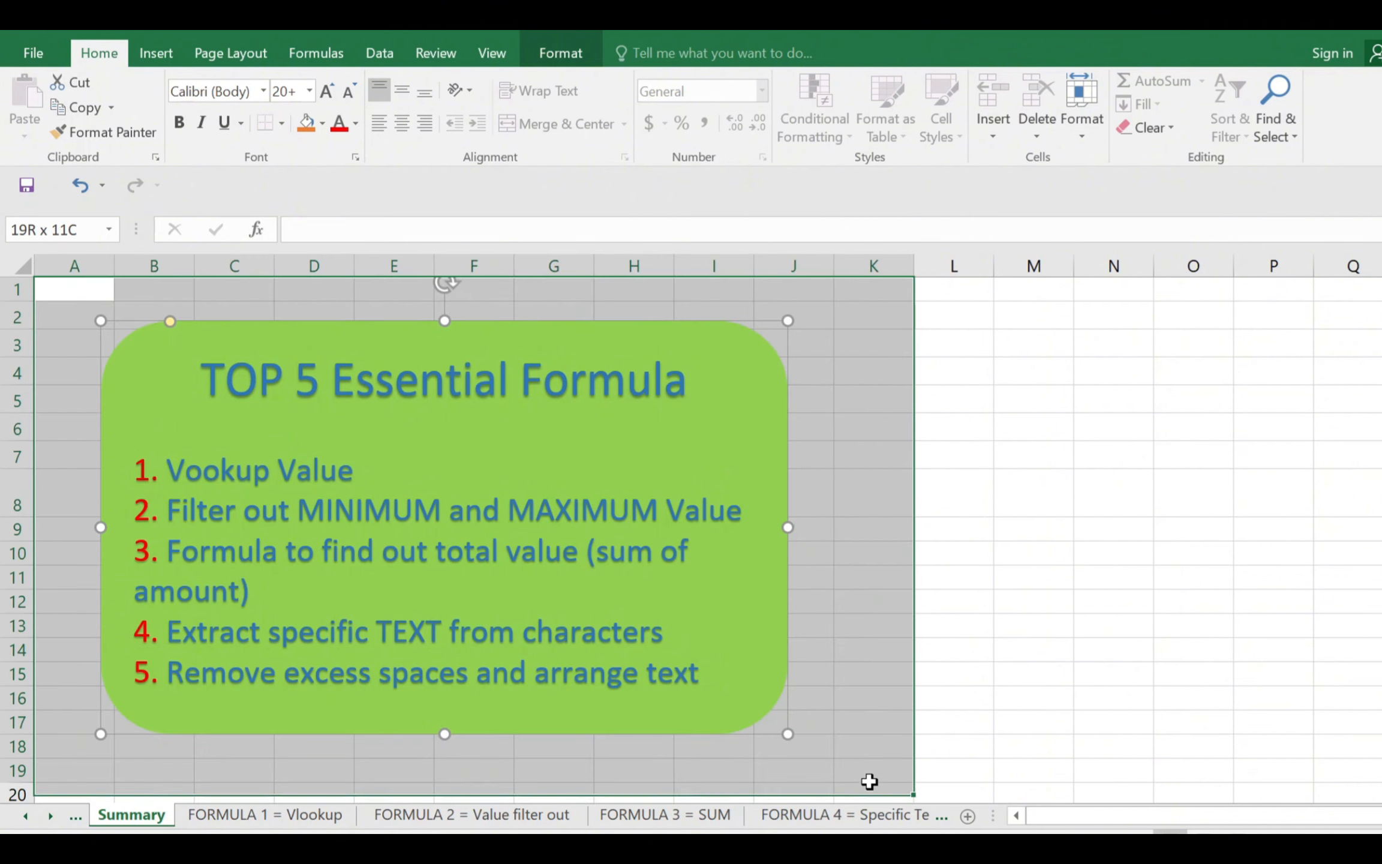